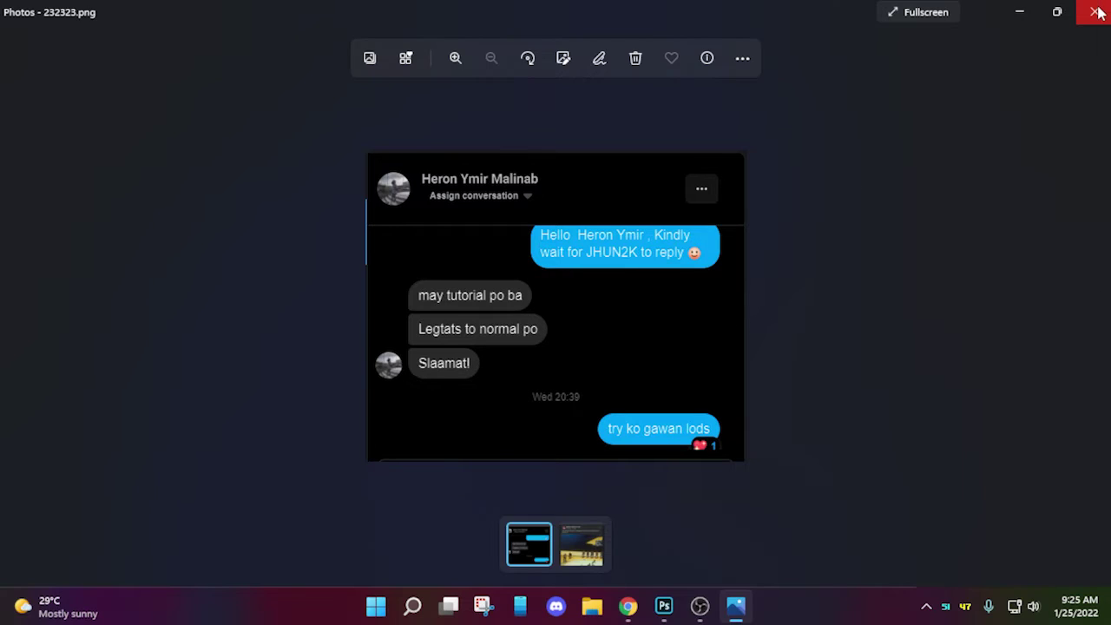
Step: Close the photo viewer and switch to the Mygameplaystyle Facebook page in Chrome
click(1095, 11)
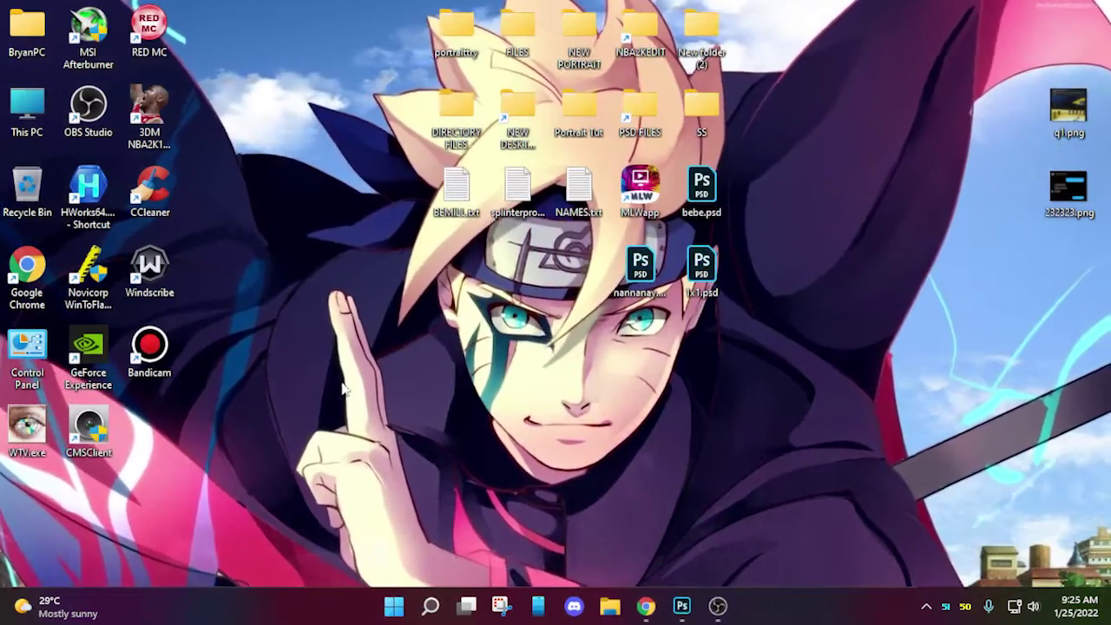
mouse_move(646, 605)
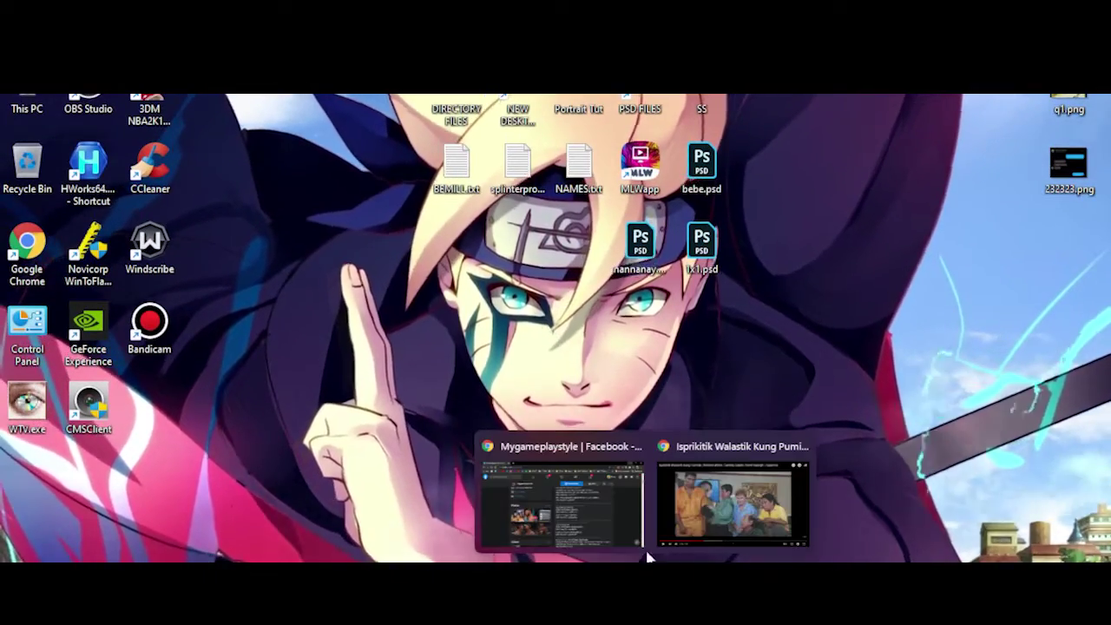
click(599, 512)
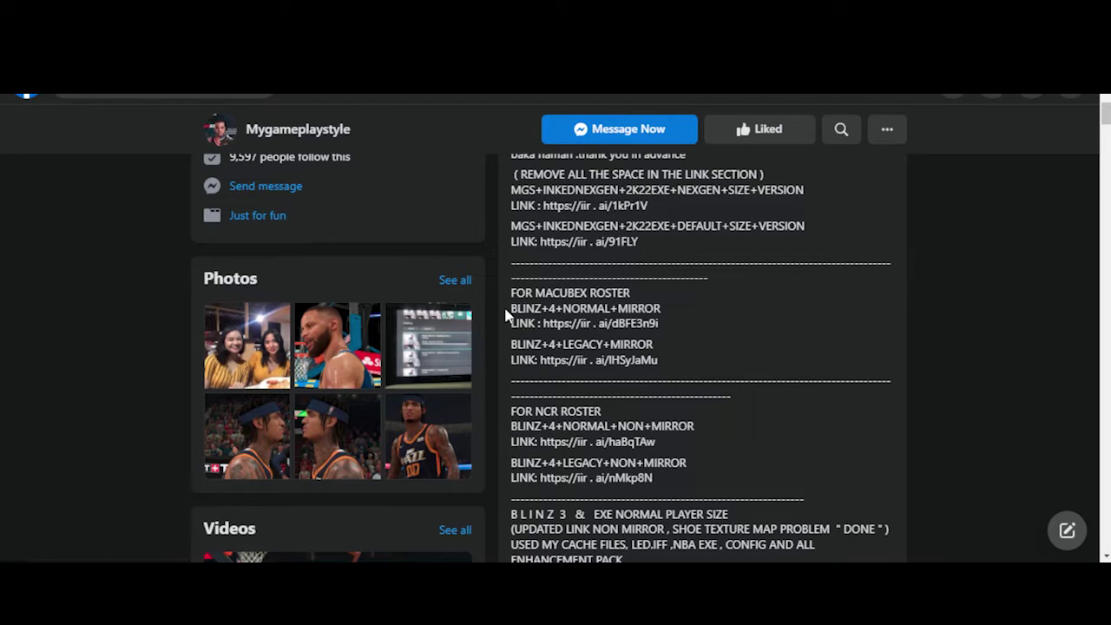
Step: Highlight the BLINZ+4+NORMAL+MIRROR and BLINZ+4+LEGACY+MIRROR entries under the Macubex roster heading to compare the two versions
drag(506, 315, 693, 310)
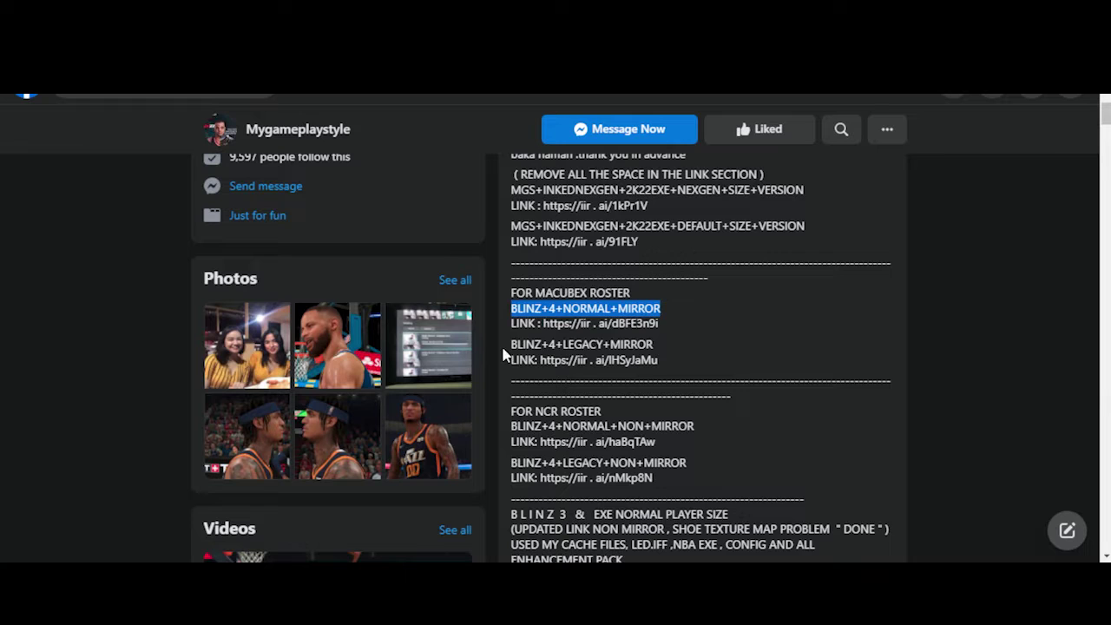
drag(503, 354, 706, 354)
click(703, 343)
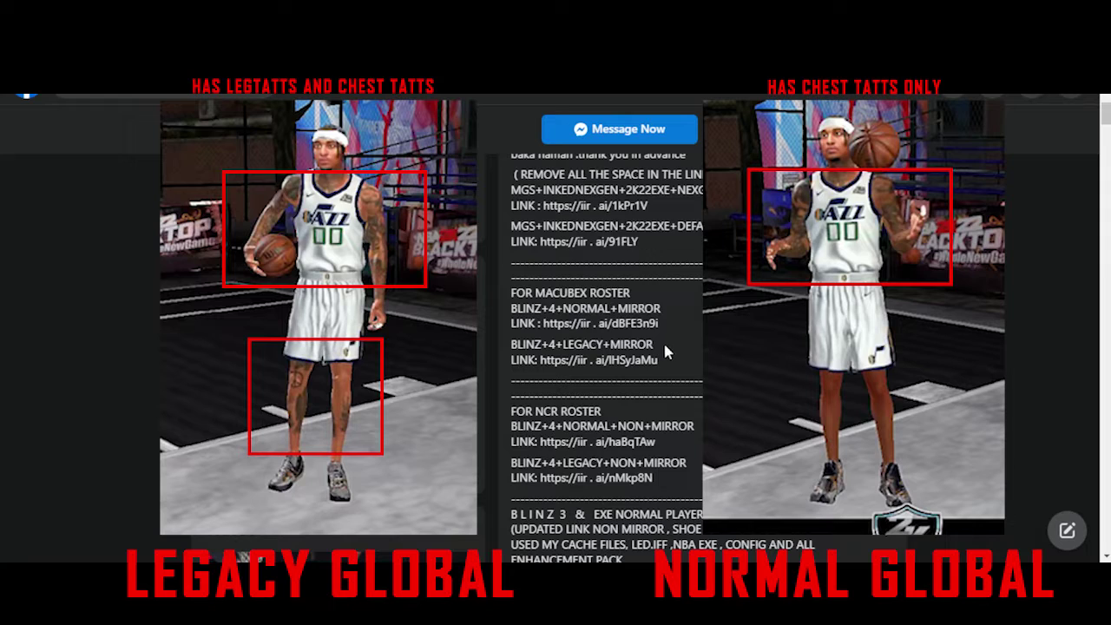
drag(664, 345, 496, 346)
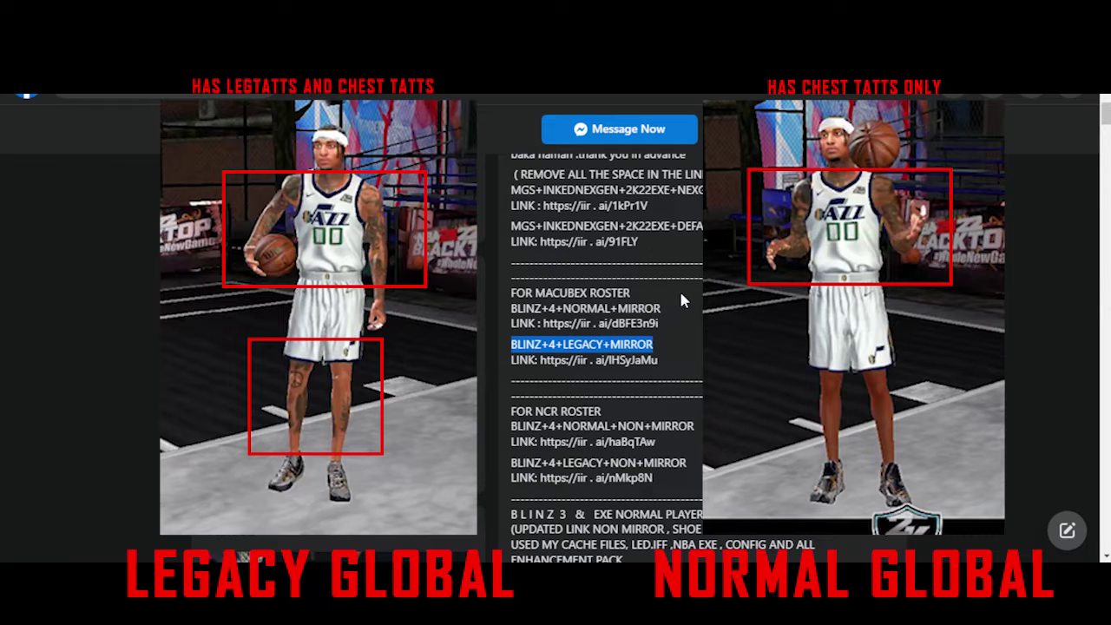
drag(676, 300, 518, 309)
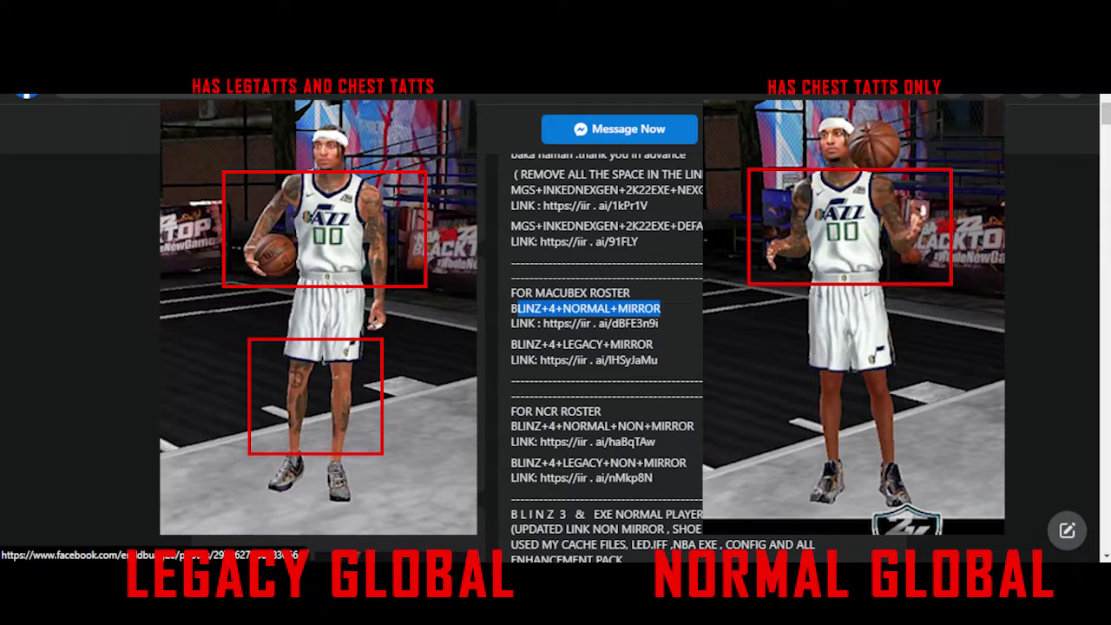
click(509, 315)
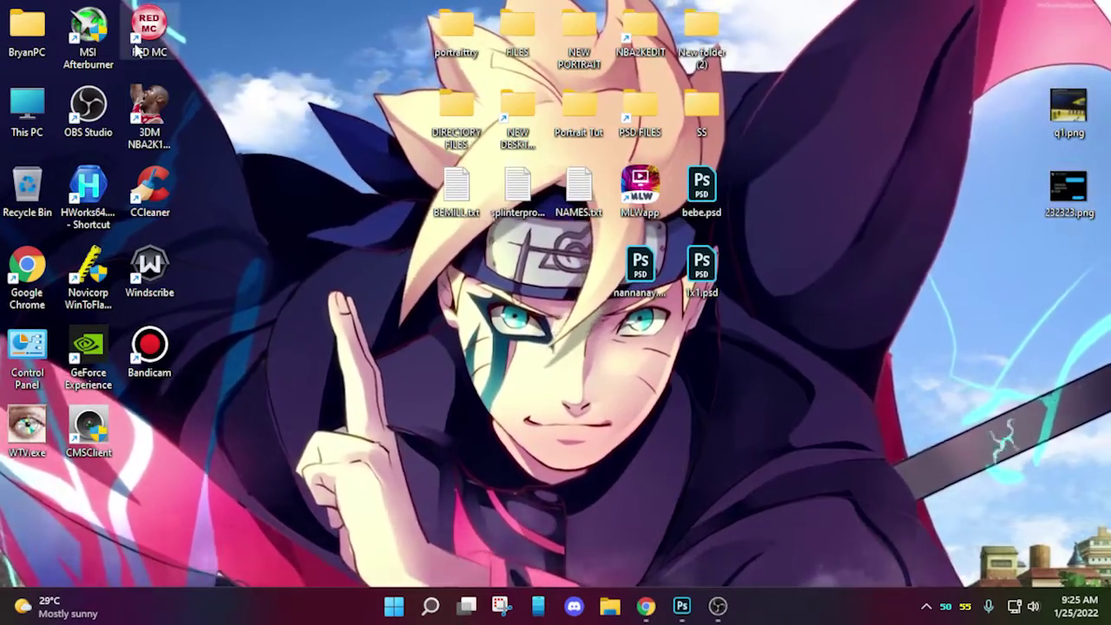
Step: Launch RED Modding Center from the desktop
double_click(137, 50)
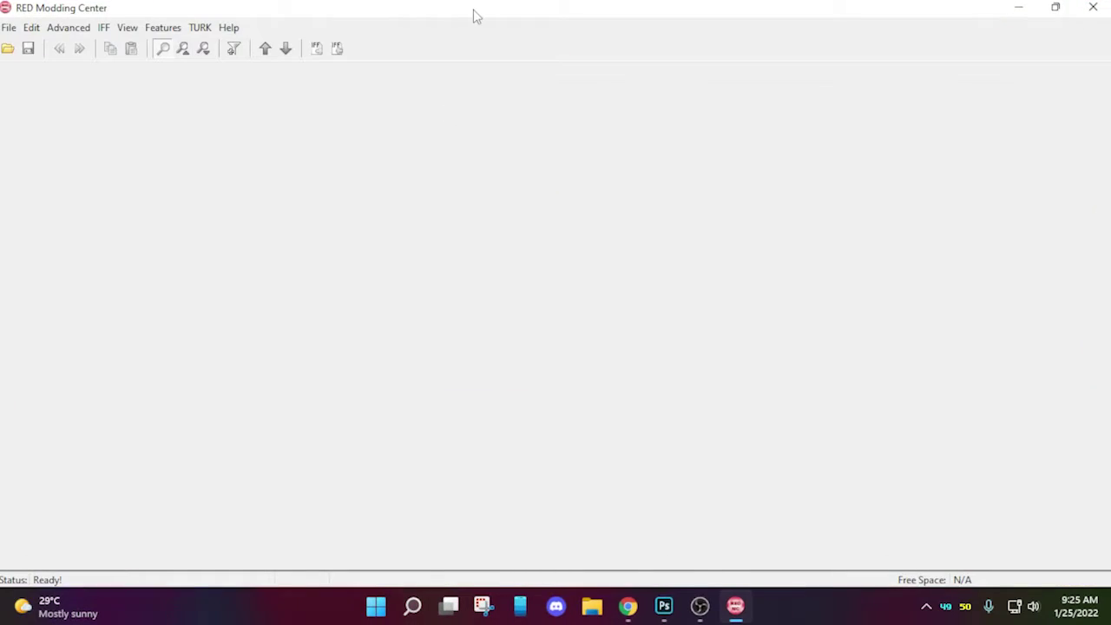
double_click(474, 12)
double_click(473, 40)
Step: Open the bookmarked NCR 2022 Filename.pdf in Chrome and search it for Clarkson to find the player's CFID
click(627, 605)
click(608, 66)
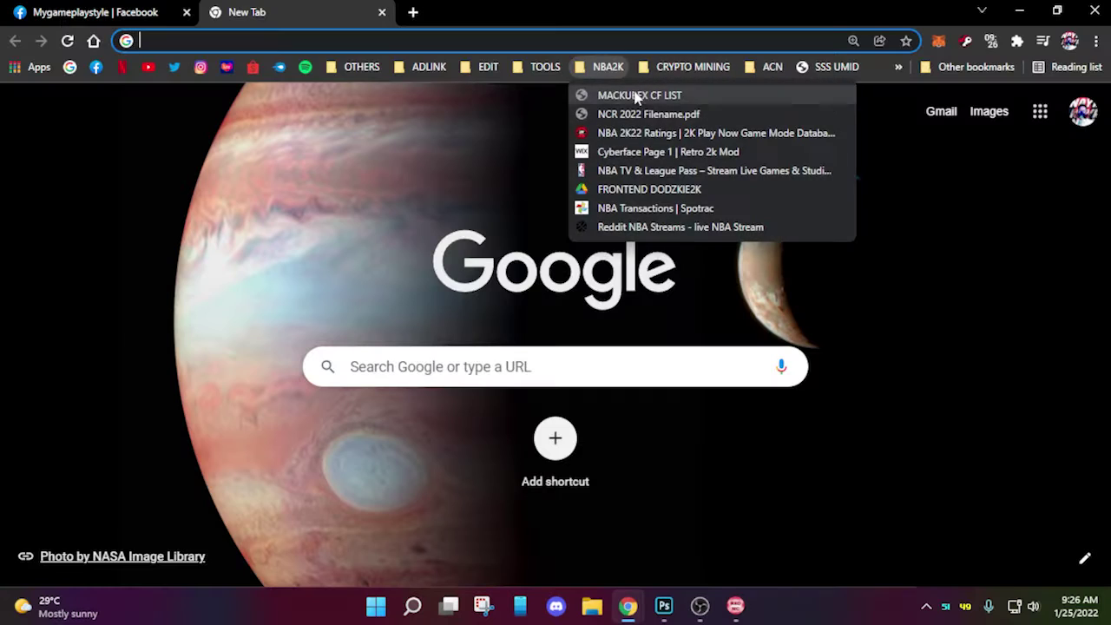
click(648, 114)
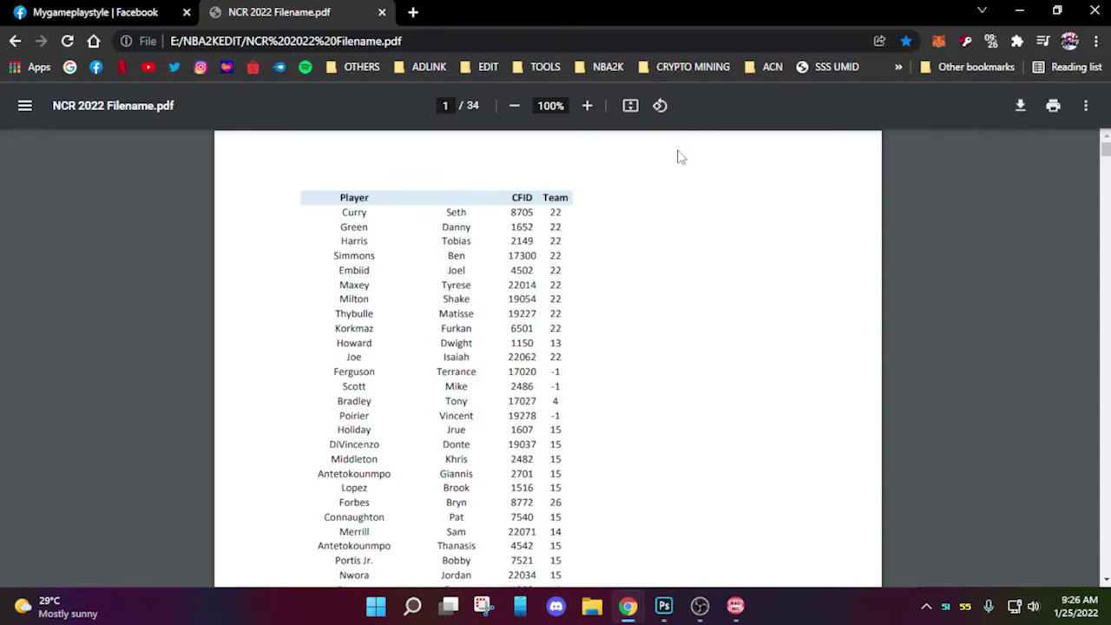
key(ctrl+f)
text(jor)
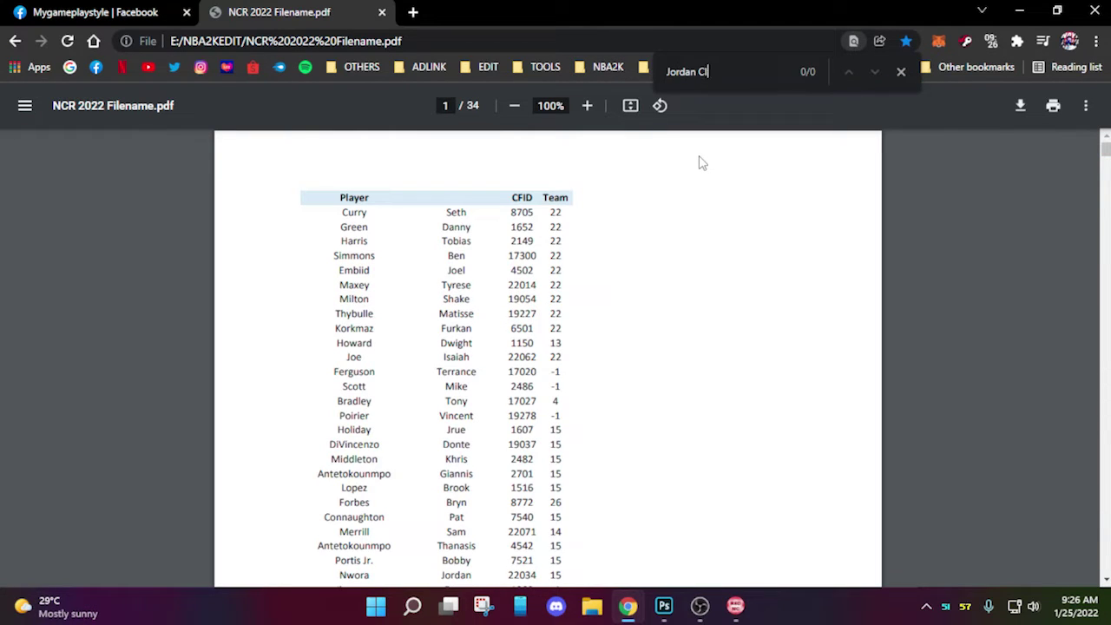
text(dan)
key(ctrl+a)
text(Clarkson)
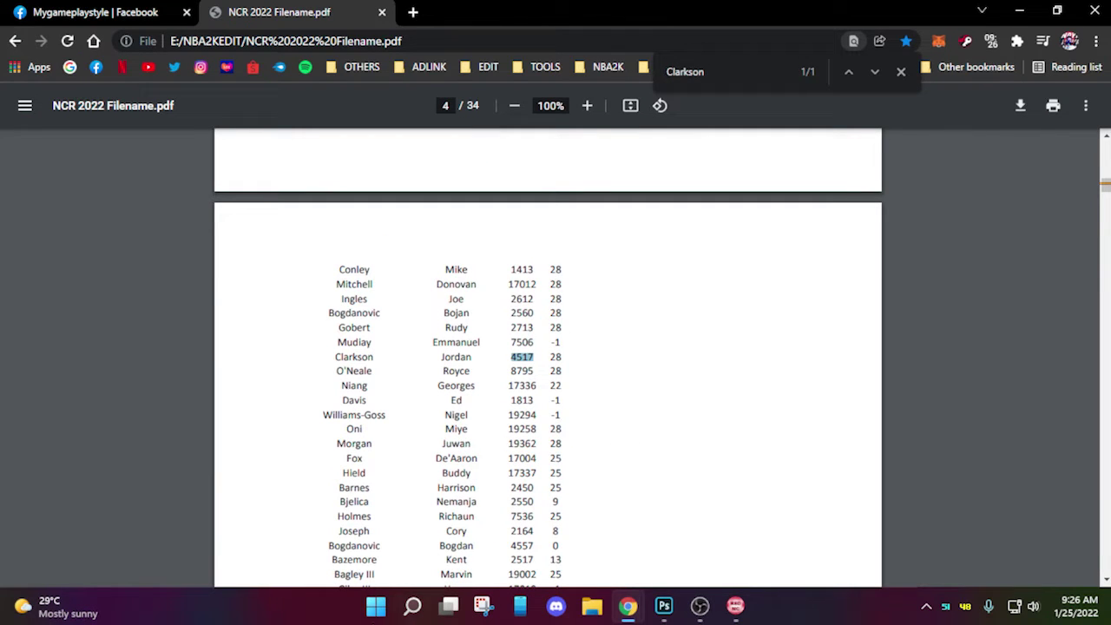
Step: Switch to NBA 2K19 and open Jordan Clarkson from the Utah Jazz roster for editing
key(super)
click(744, 305)
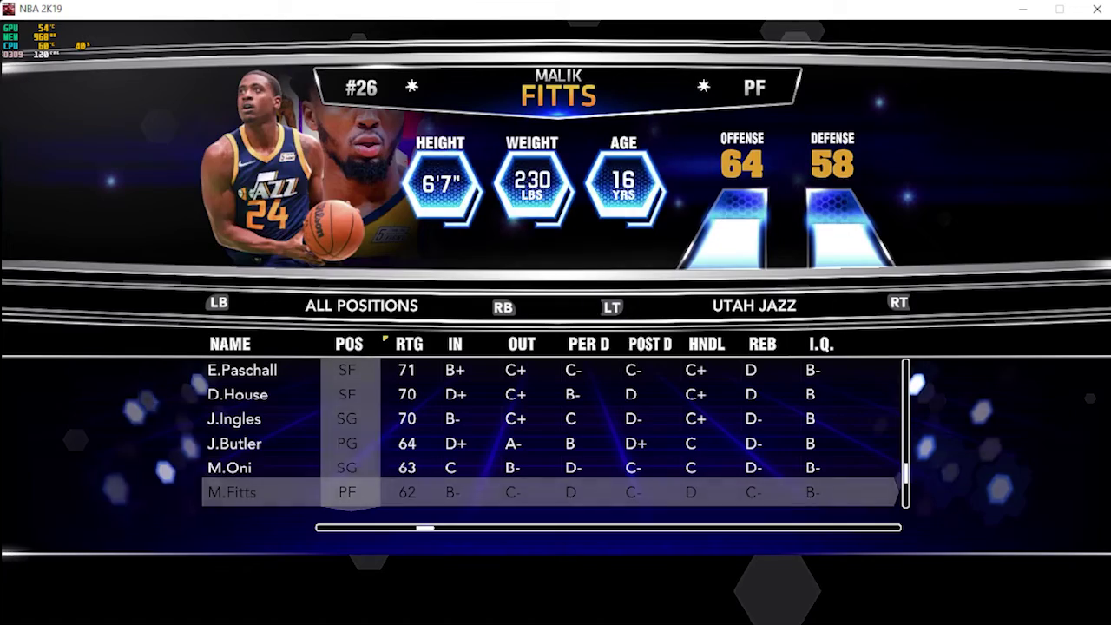
key(Up)
key(Up)
key(Up)
key(Up)
key(Up)
key(Up)
key(Up)
key(Up)
key(Up)
key(Up)
key(Up)
key(Up)
key(Up)
key(Up)
key(Down)
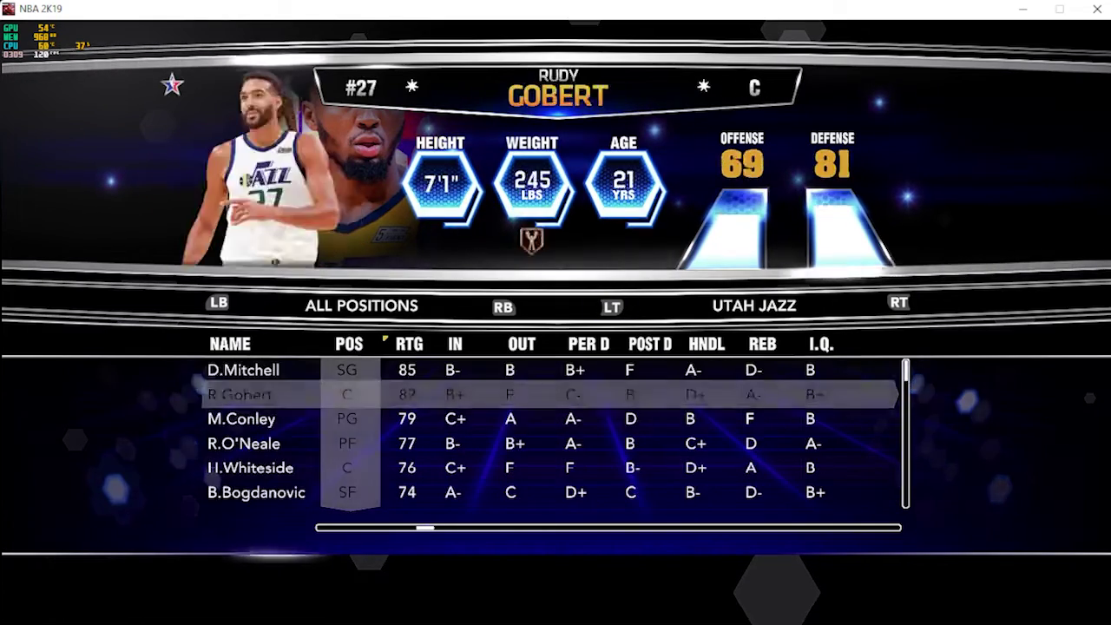
key(Down)
key(Down)
key(Down)
key(Down)
key(Down)
key(Down)
key(Up)
key(Return)
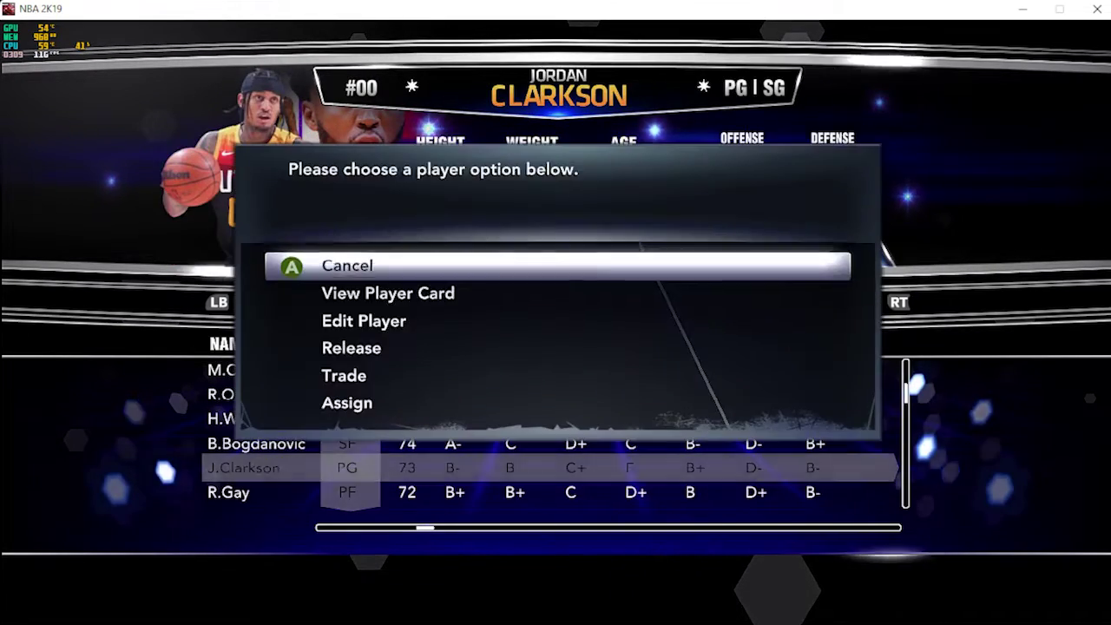
key(Down)
key(Down)
key(Return)
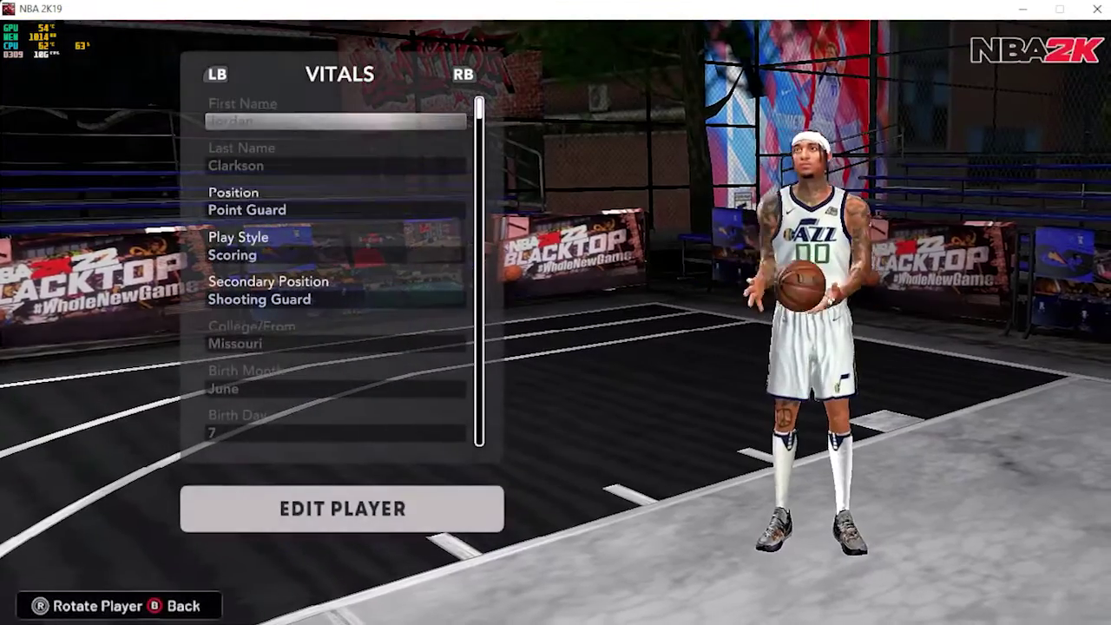
Step: Rotate the player model and look through the edit categories, including the Attributes list, to examine the player's tattoos and settings
key(KP_6)
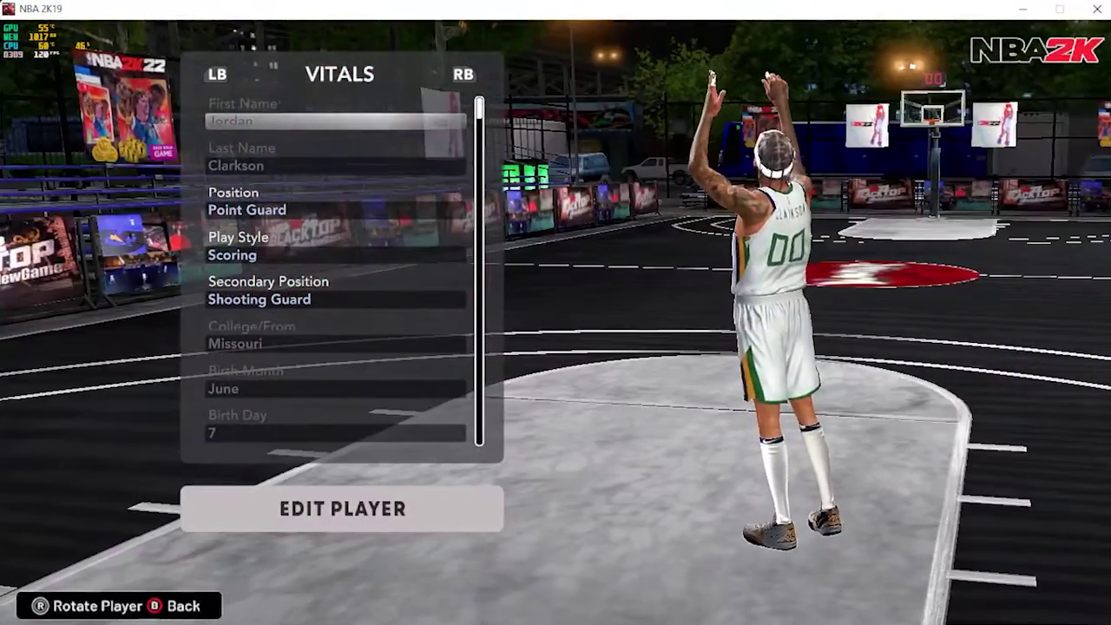
key(KP_6)
key(e)
key(e)
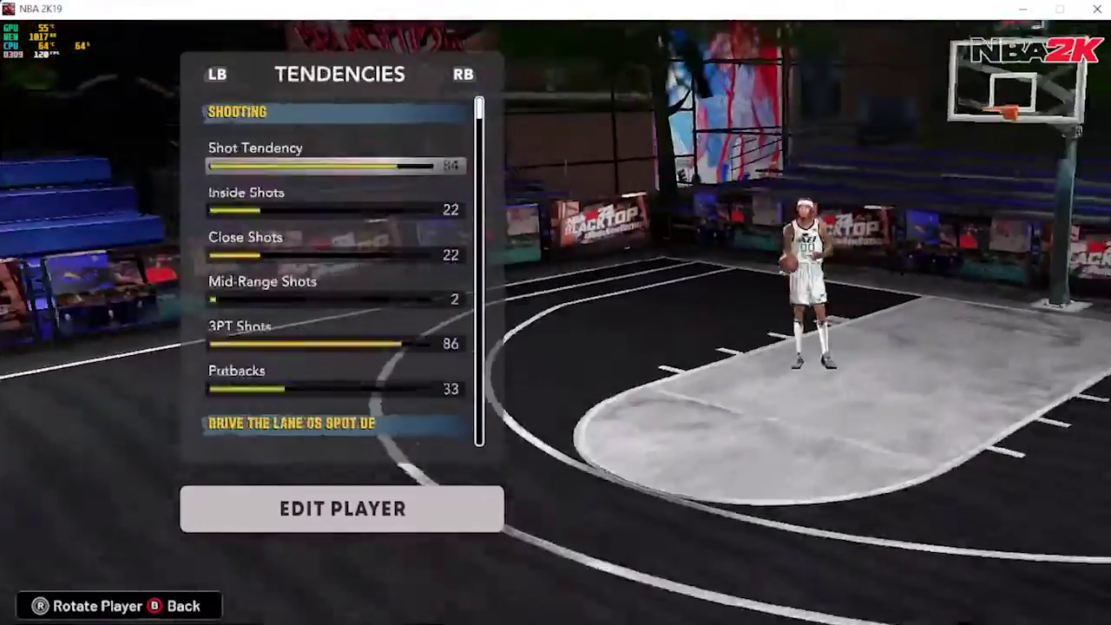
key(e)
key(e)
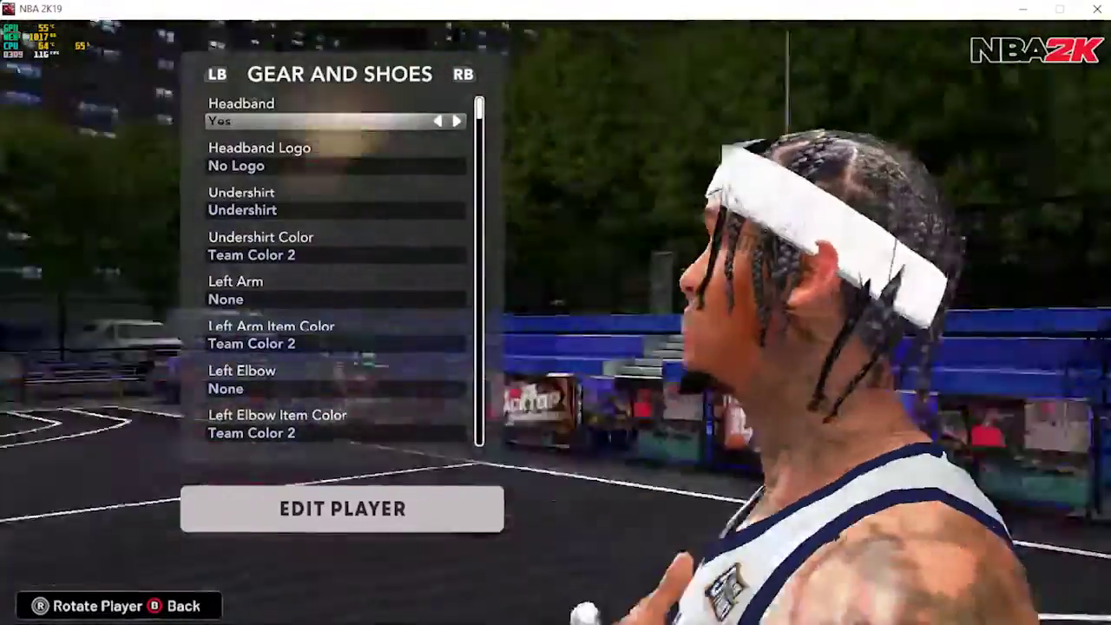
key(e)
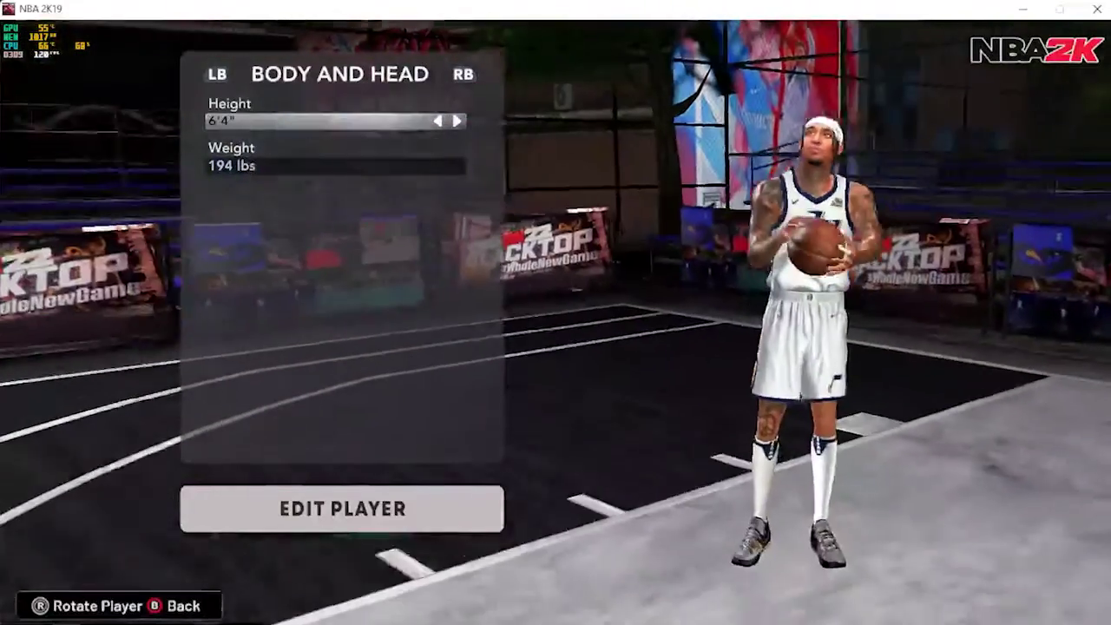
key(e)
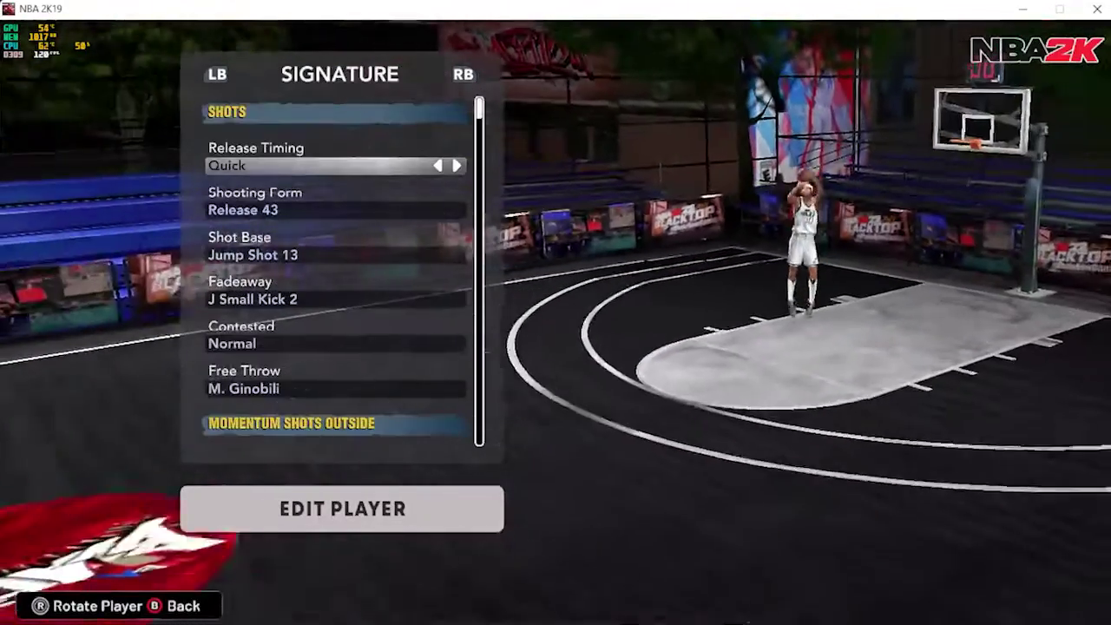
key(e)
key(e)
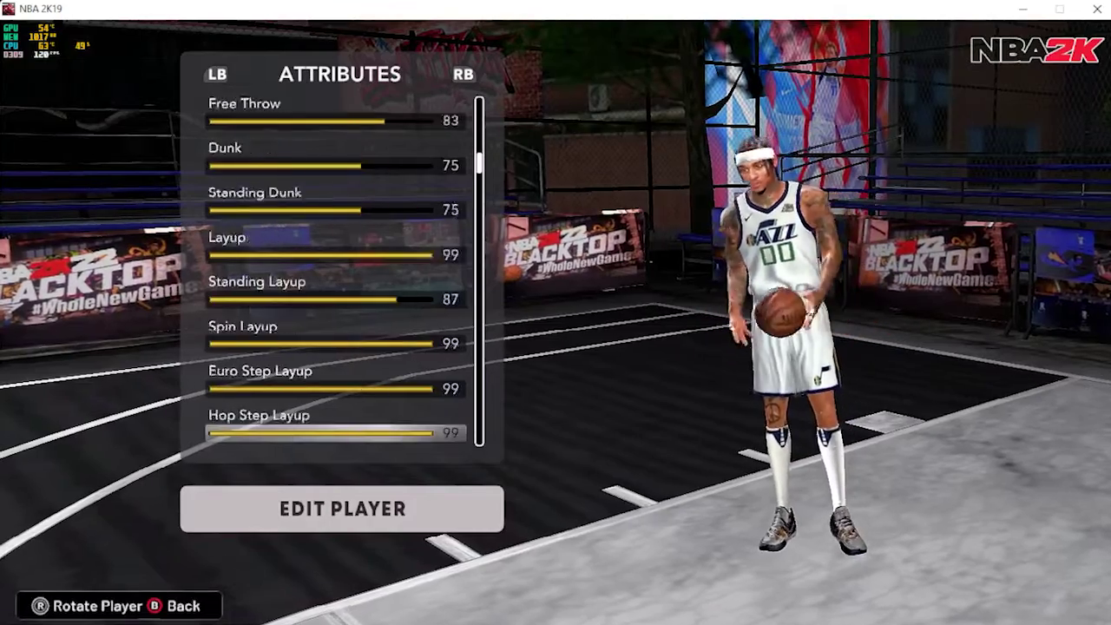
key(Down)
key(Down)
key(Down)
key(Down)
key(Down)
key(Down)
key(Down)
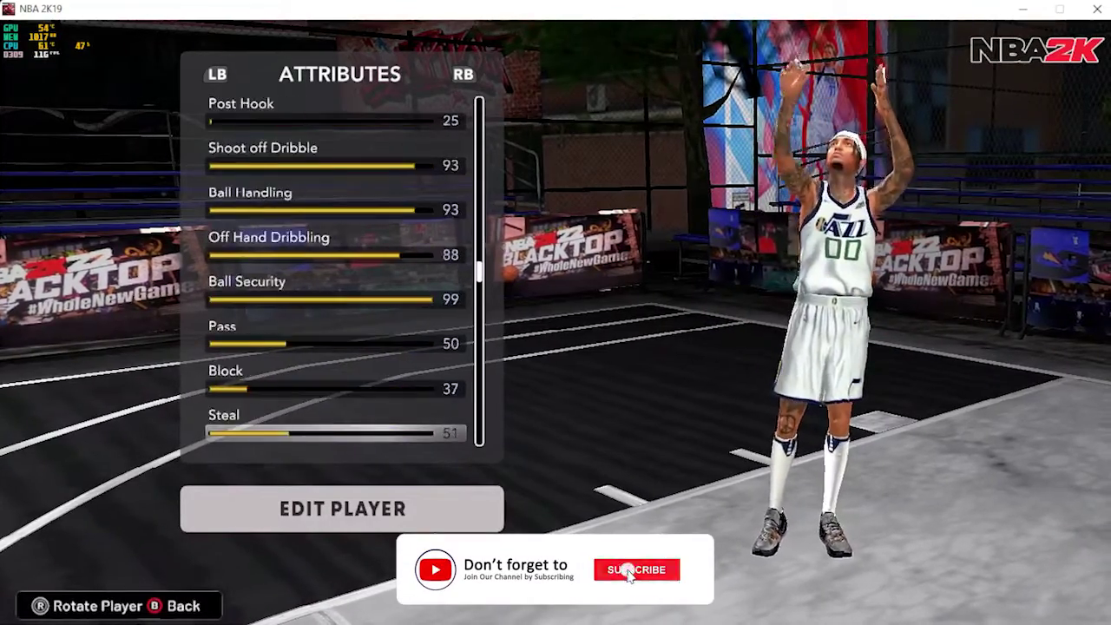
Step: In Gear and Shoes, set the Shorts Color and the Left Leg Item Color to Team Color 1
key(e)
key(e)
key(Down)
key(Down)
key(Down)
key(Down)
key(Down)
key(Down)
key(Down)
key(Down)
key(Down)
key(Down)
key(Down)
key(Down)
key(Down)
key(Down)
key(Down)
key(Down)
key(Down)
key(Down)
key(Down)
key(Down)
key(Down)
key(Down)
key(Down)
key(Down)
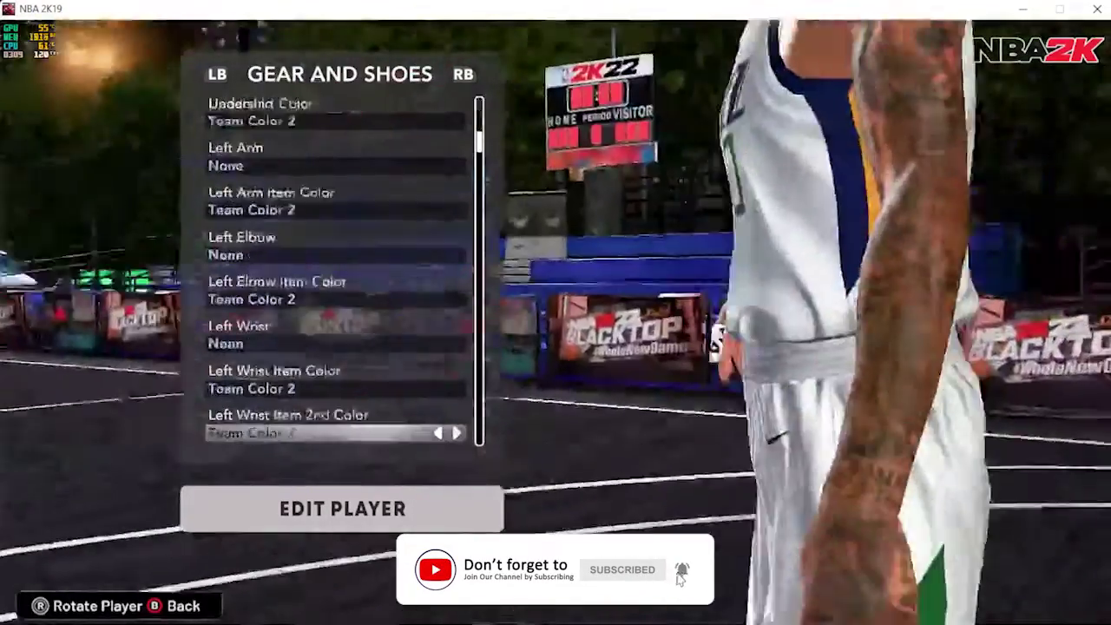
key(Up)
key(Left)
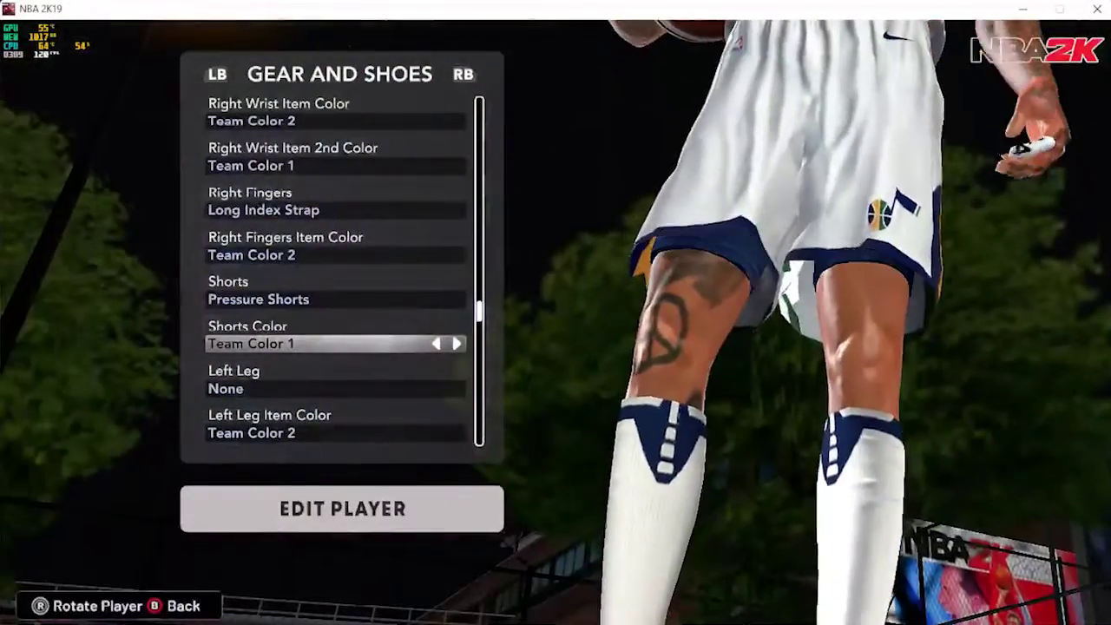
key(Down)
key(Down)
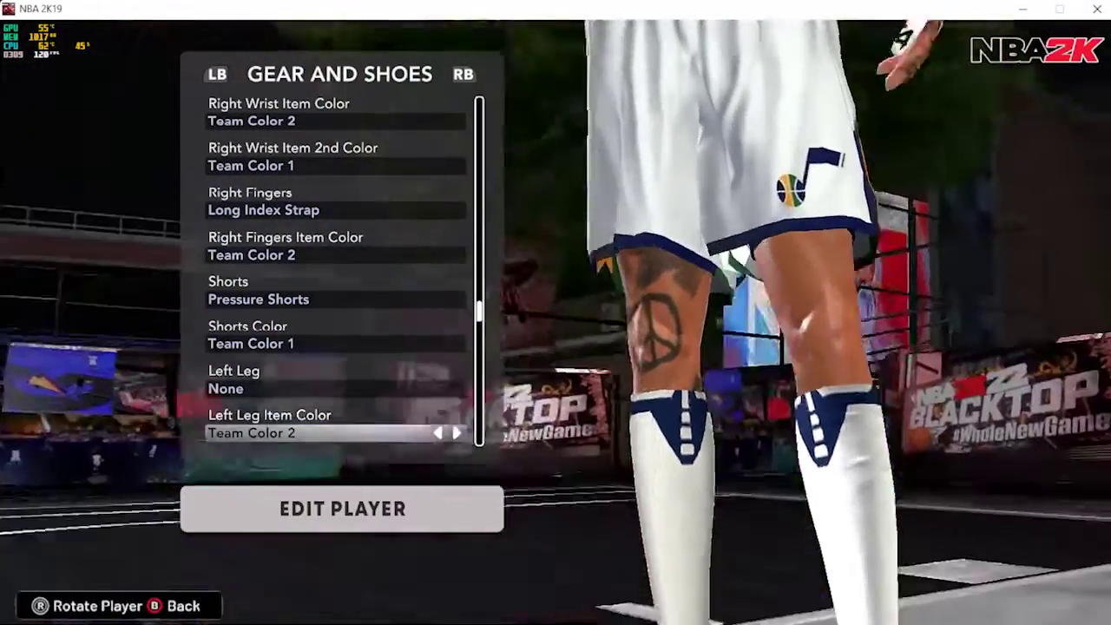
key(Left)
Step: Change the Right Fingers accessory to Double Finger Strap
key(Up)
key(Up)
key(Up)
key(Up)
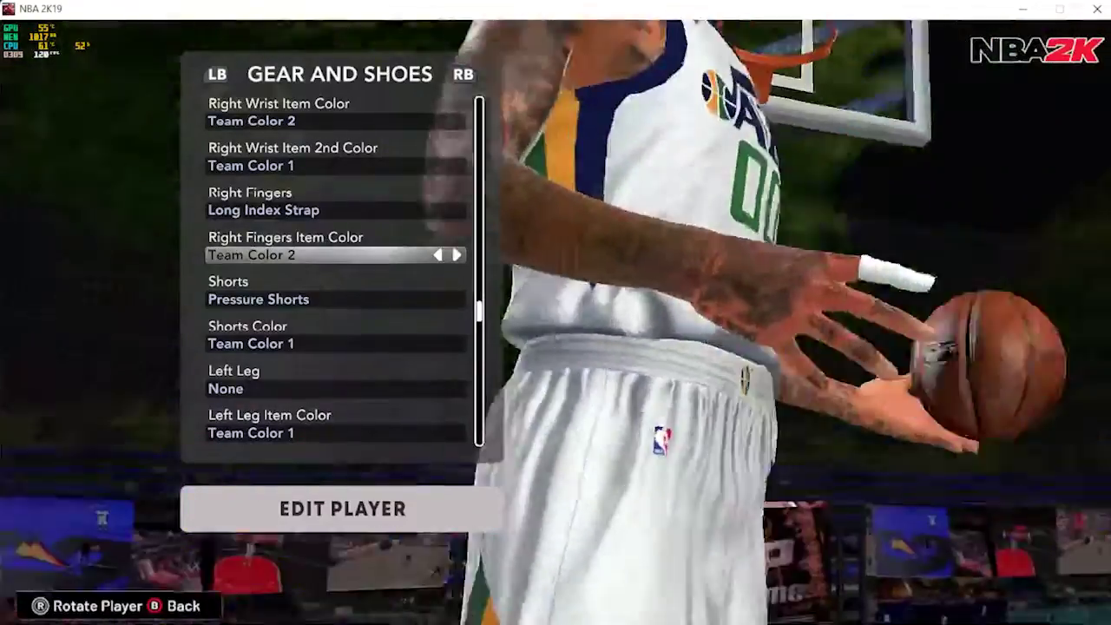
key(Up)
key(Left)
key(Up)
key(Up)
Step: Set the Right Knee Item Color to Team Color 1
key(Down)
key(Down)
key(Down)
key(Down)
key(Down)
key(Down)
key(Down)
key(Down)
key(Down)
key(Down)
key(Down)
key(Down)
key(Down)
key(Down)
key(Down)
key(Down)
key(Down)
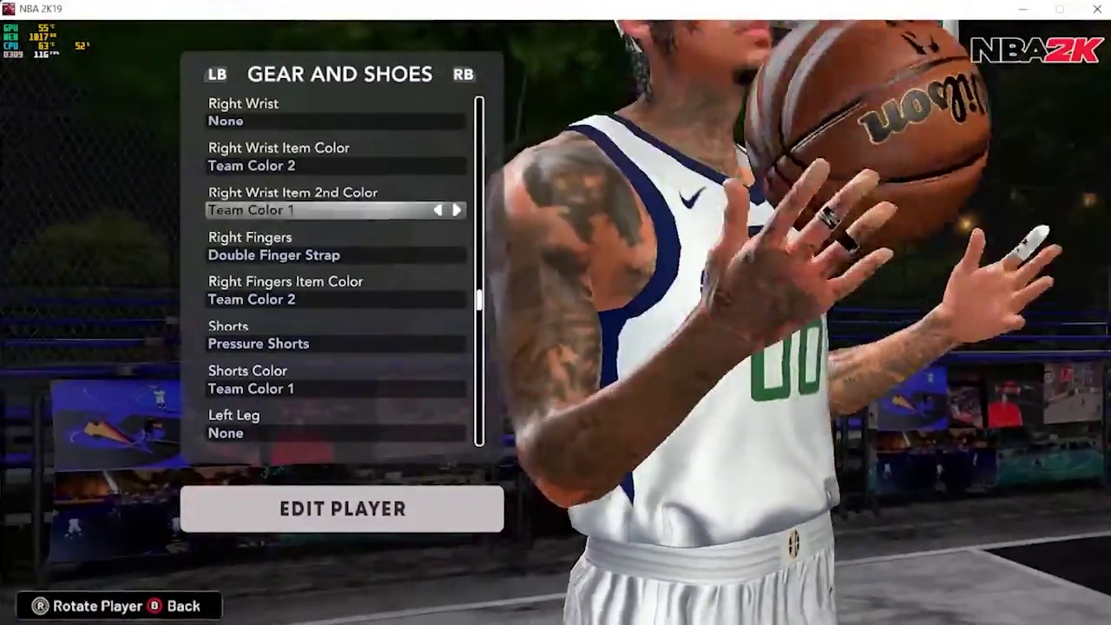
key(Down)
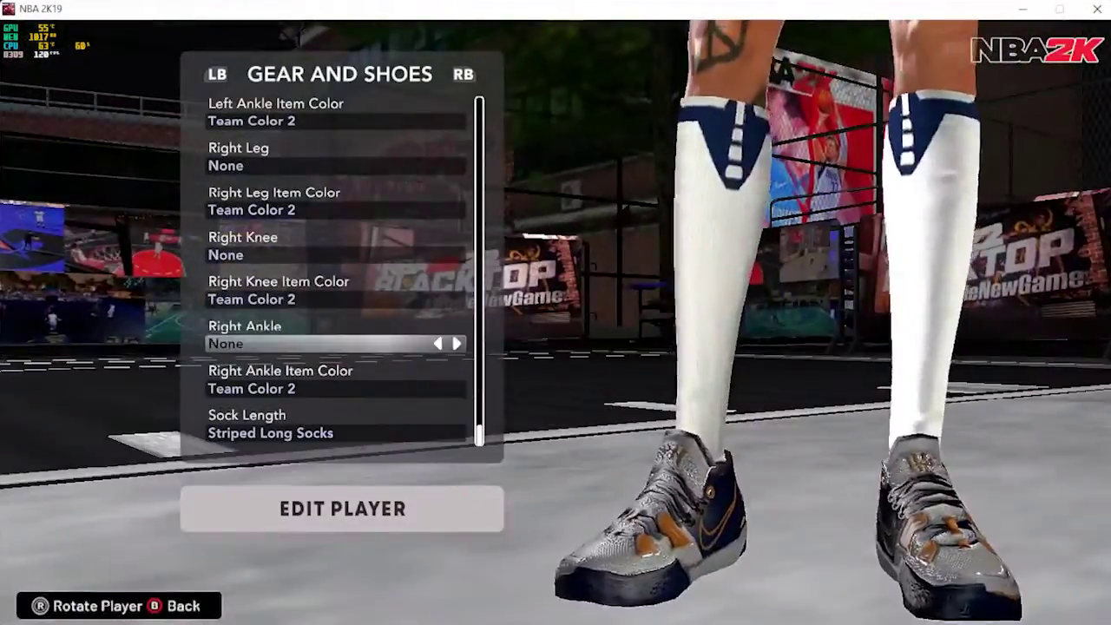
key(Up)
key(Up)
key(Right)
key(Left)
key(Down)
key(Left)
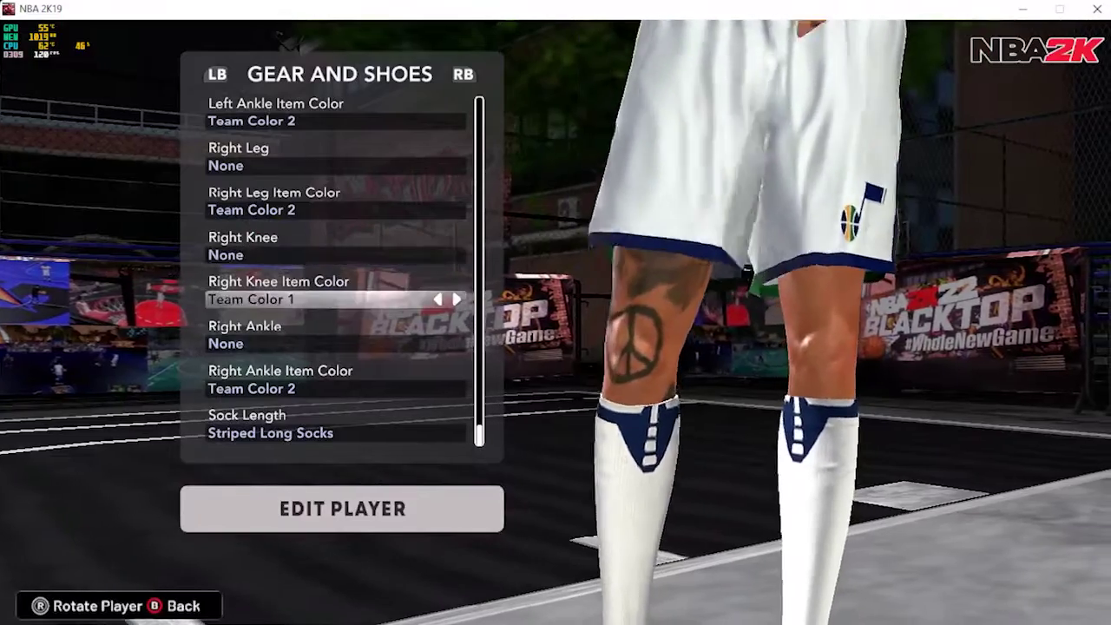
Step: Set the Sock Length to No Socks and go back to the Body and Head page to show the bare legs
key(Down)
key(Right)
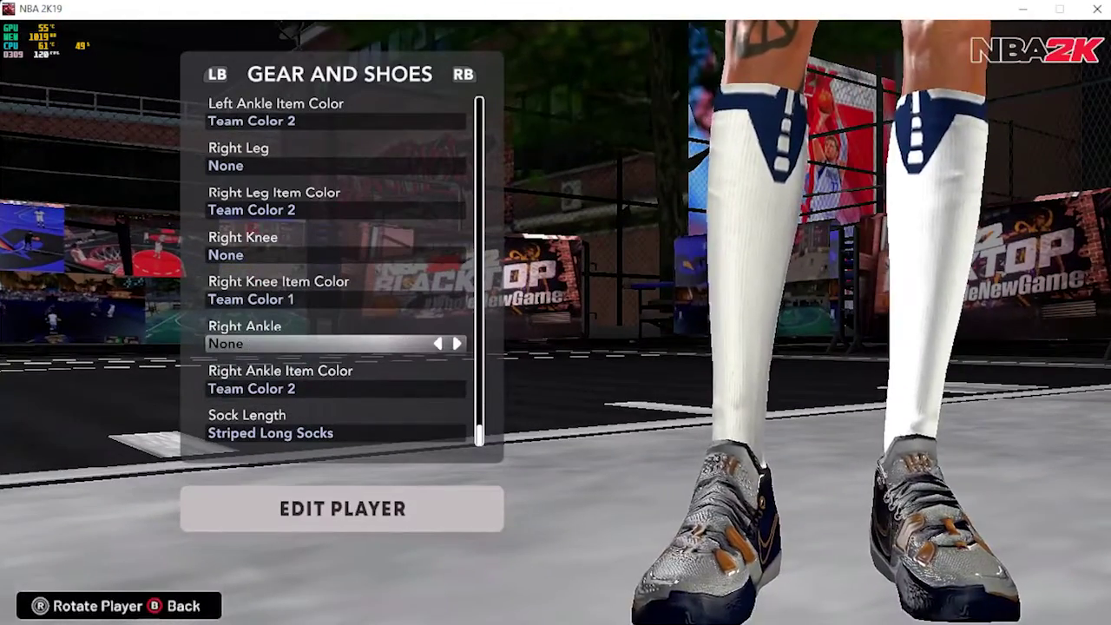
key(Down)
key(Left)
key(Right)
key(Down)
key(Left)
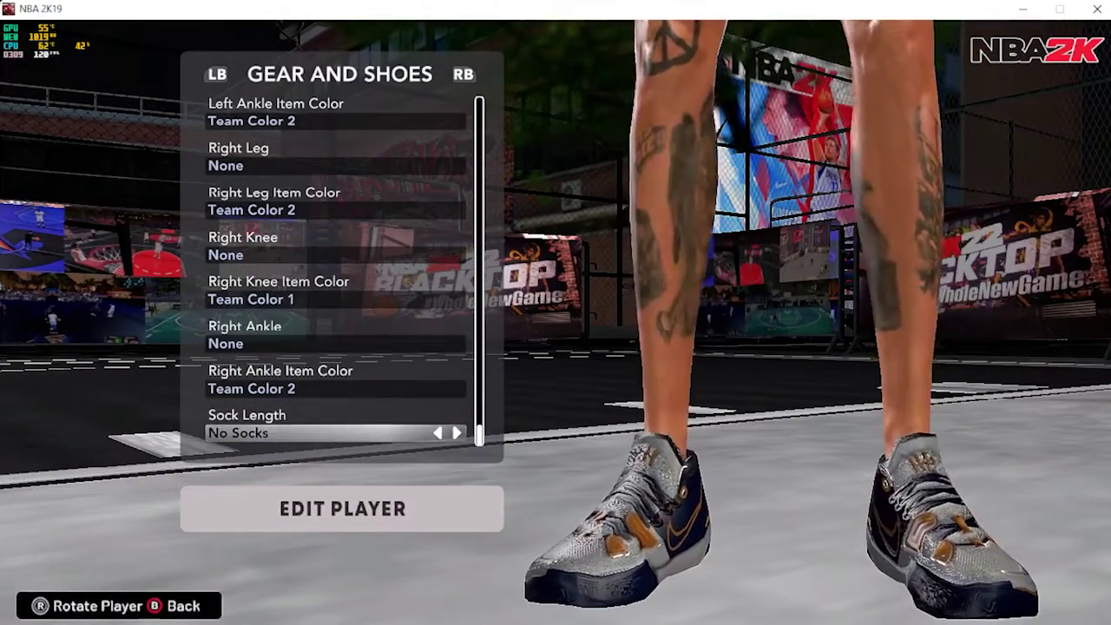
key(Right)
key(Left)
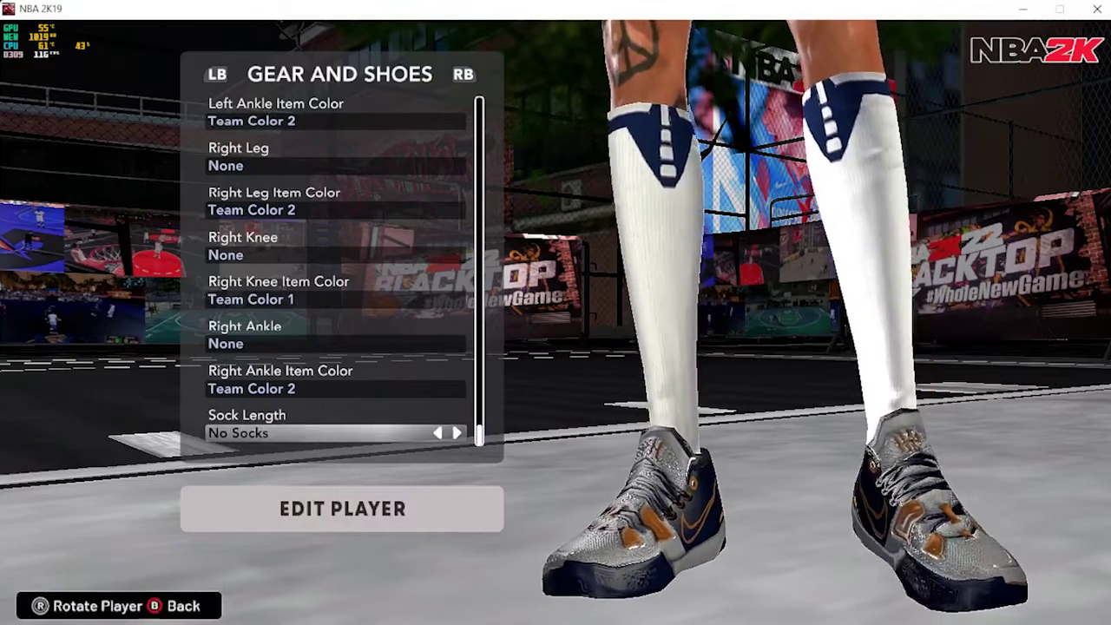
key(q)
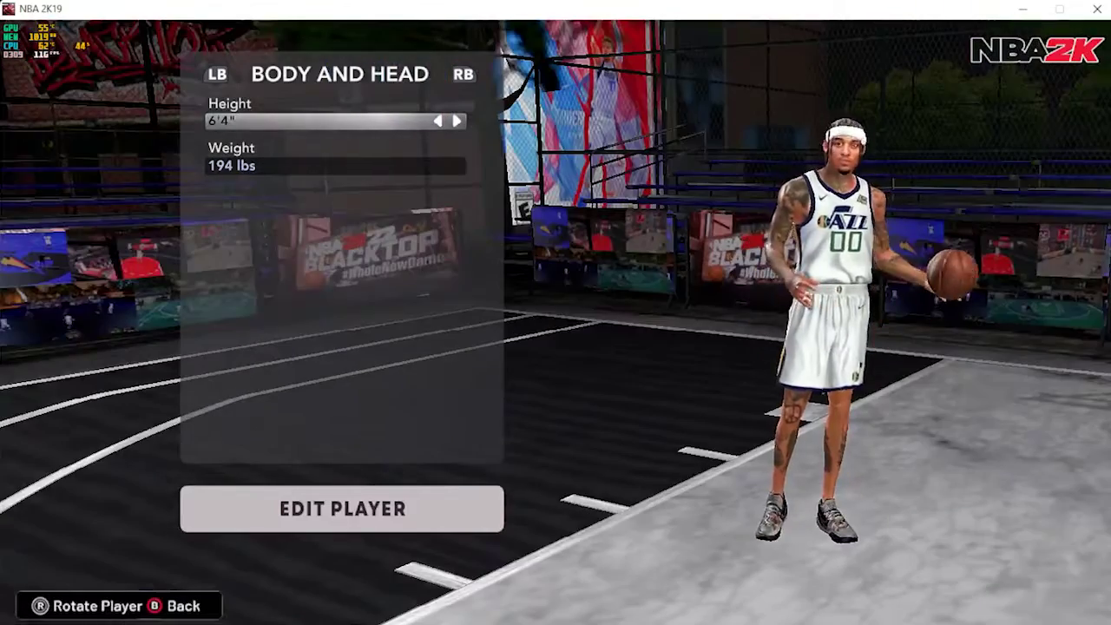
Step: Exit the player editor to the Utah Jazz player list and minimize the game
key(Escape)
key(Down)
key(Return)
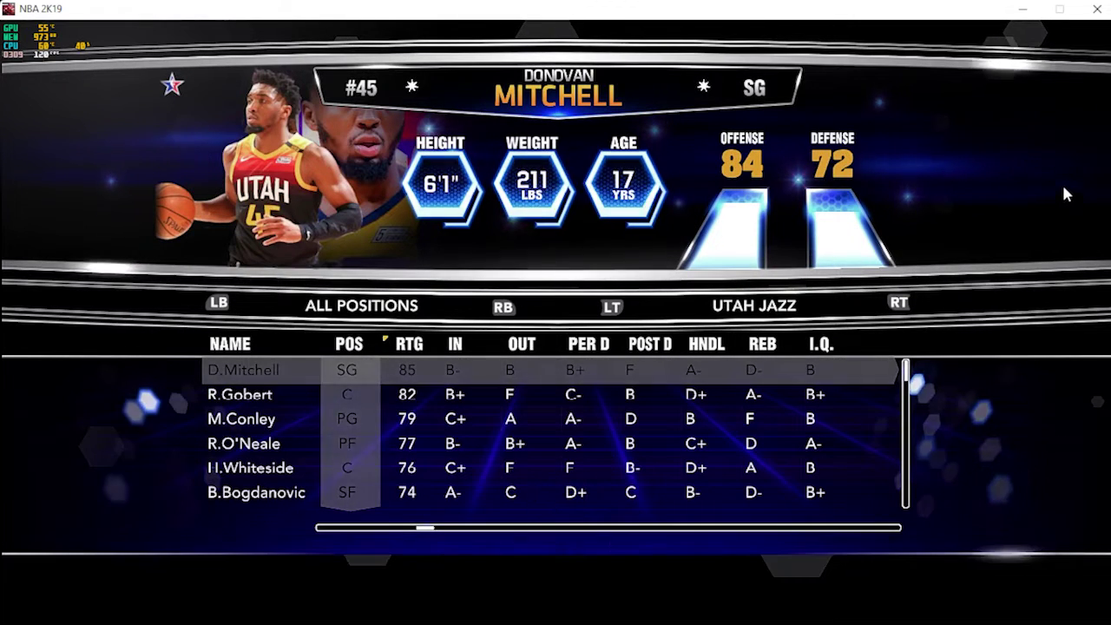
click(1022, 9)
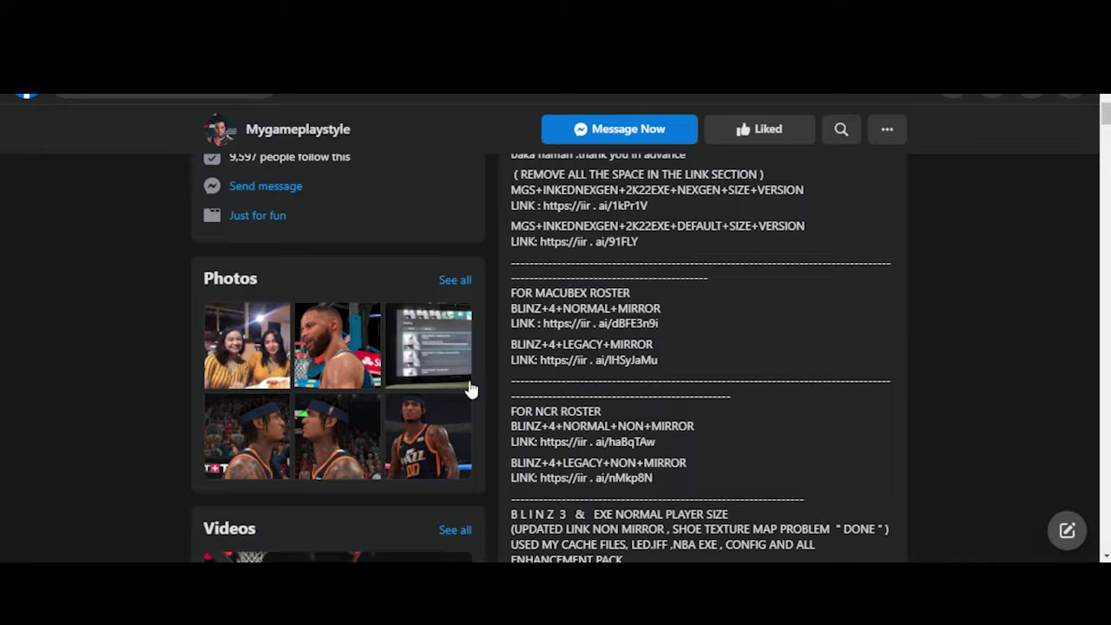
drag(663, 325, 547, 323)
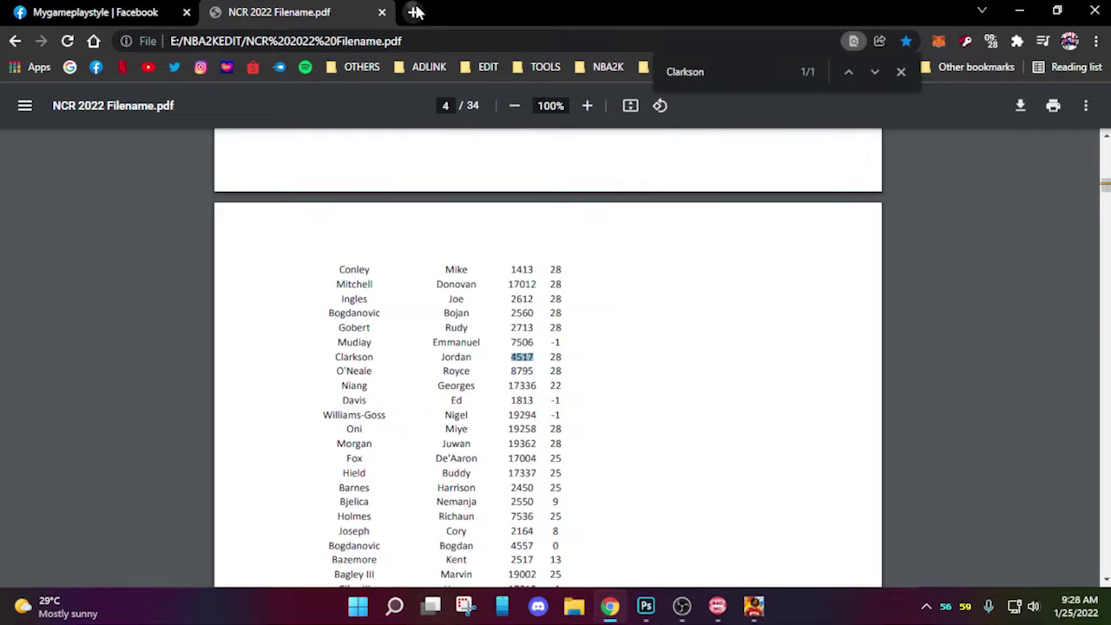
key(ctrl+t)
text(https://iir . ai/dBFE3n9i)
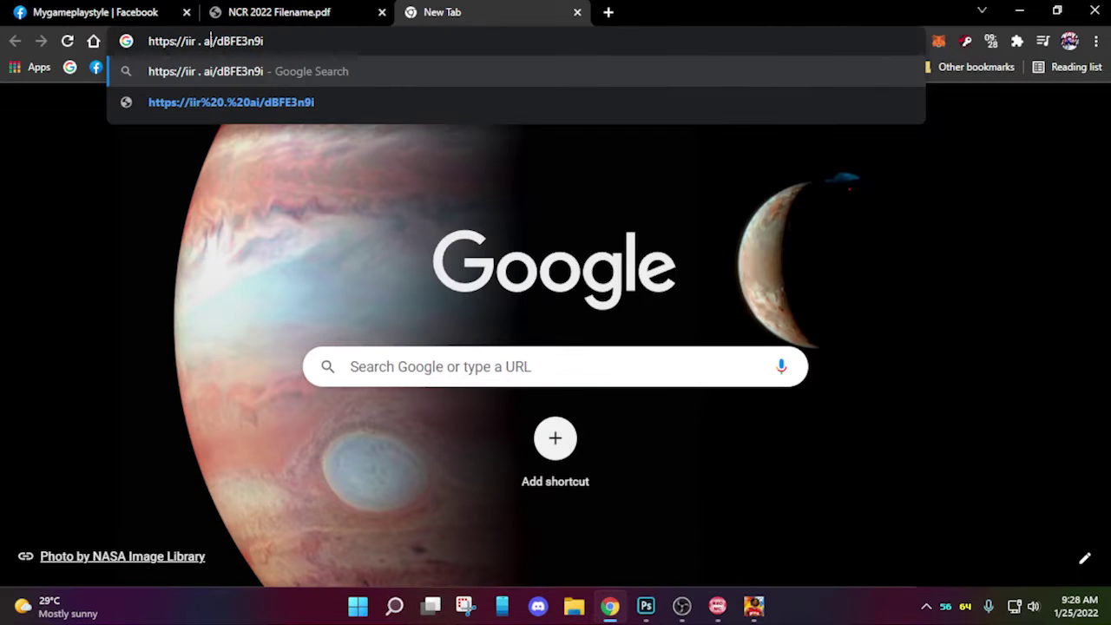
key(BackSpace)
key(BackSpace)
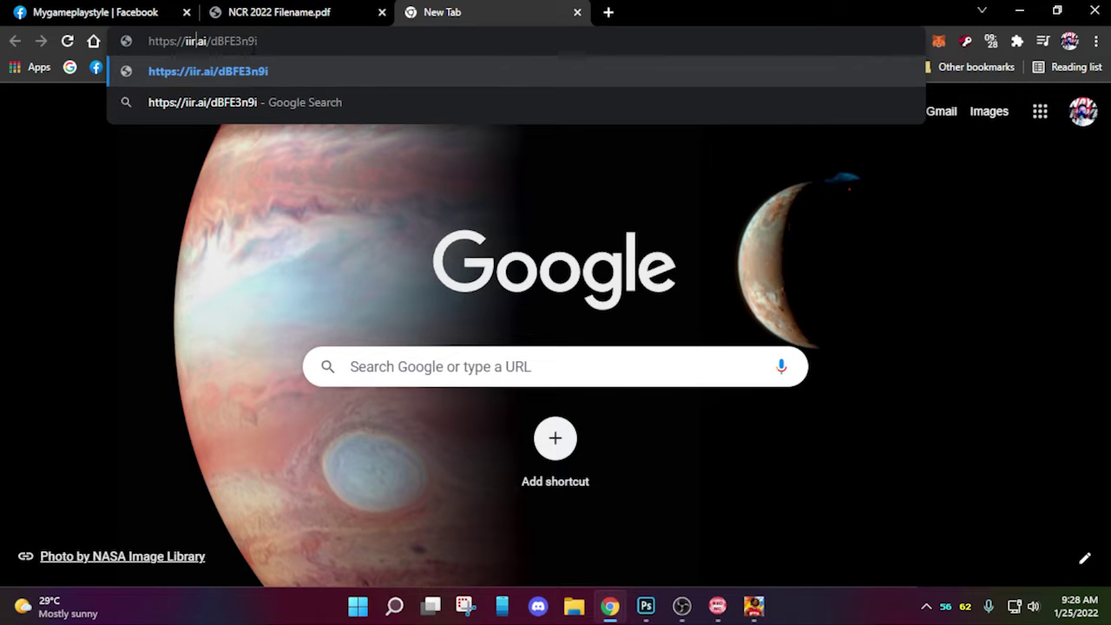
key(Return)
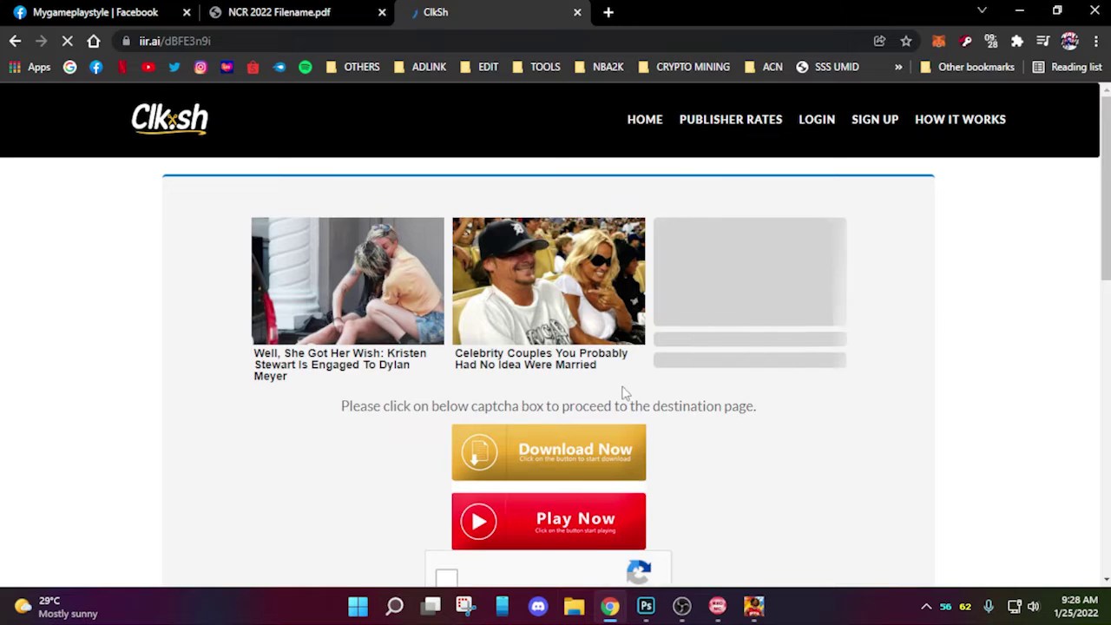
Step: Complete the reCAPTCHA by selecting the chimney images and continue to the destination page
scroll(625, 392, down, 2)
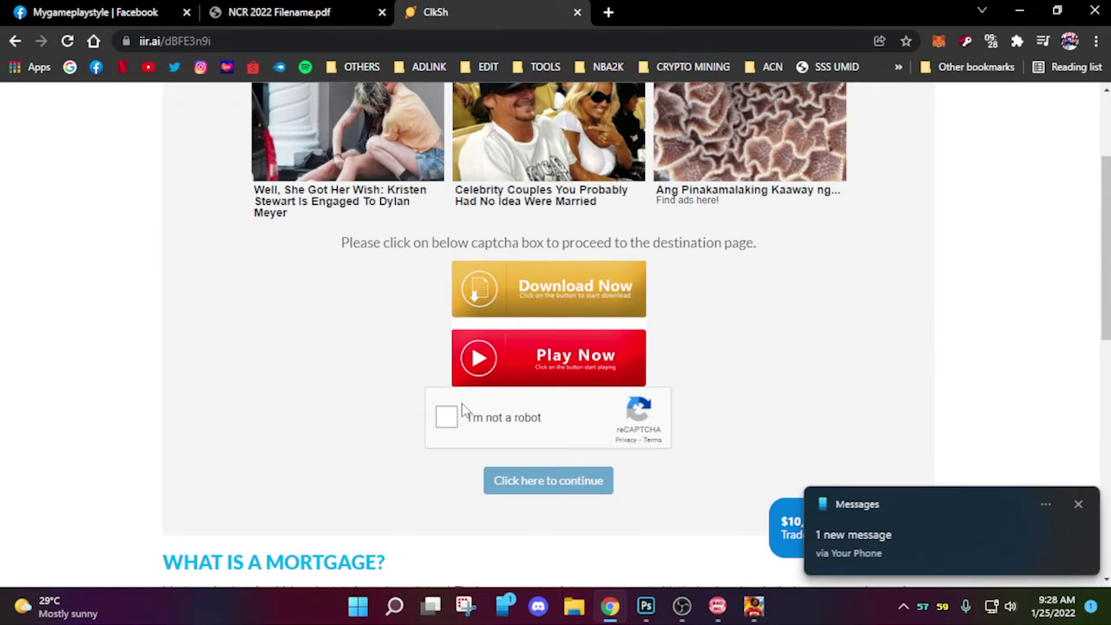
click(463, 410)
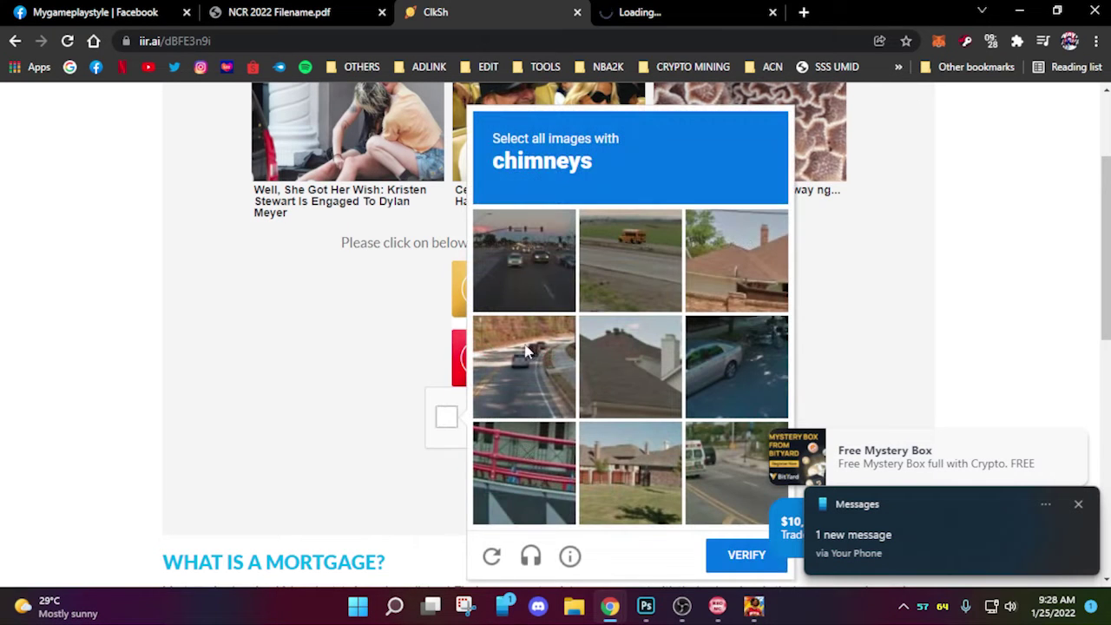
click(736, 260)
click(607, 490)
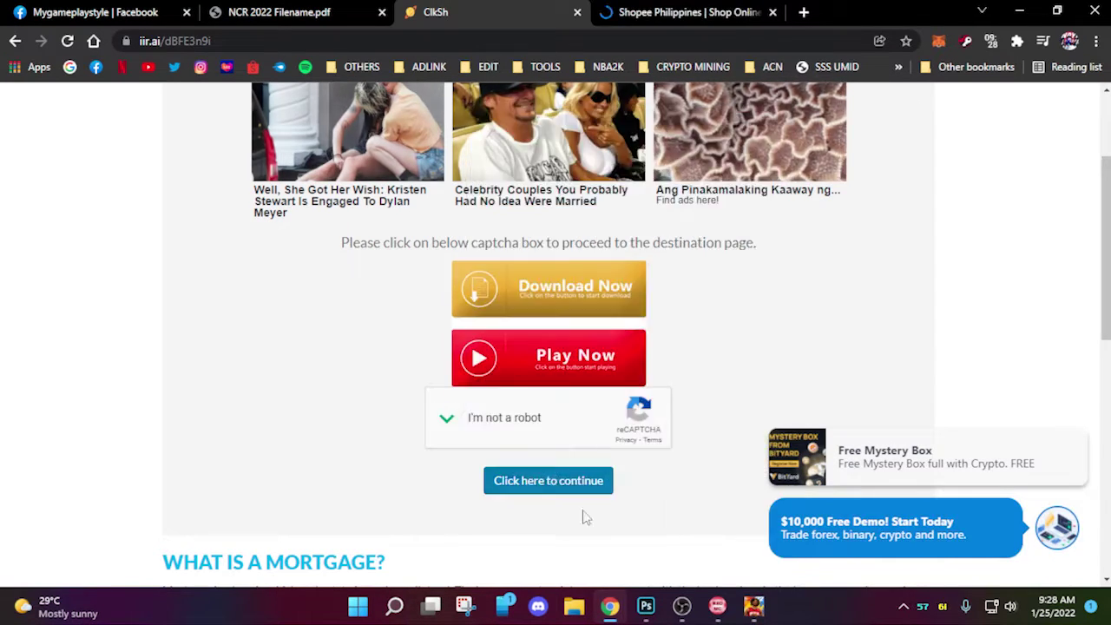
click(555, 481)
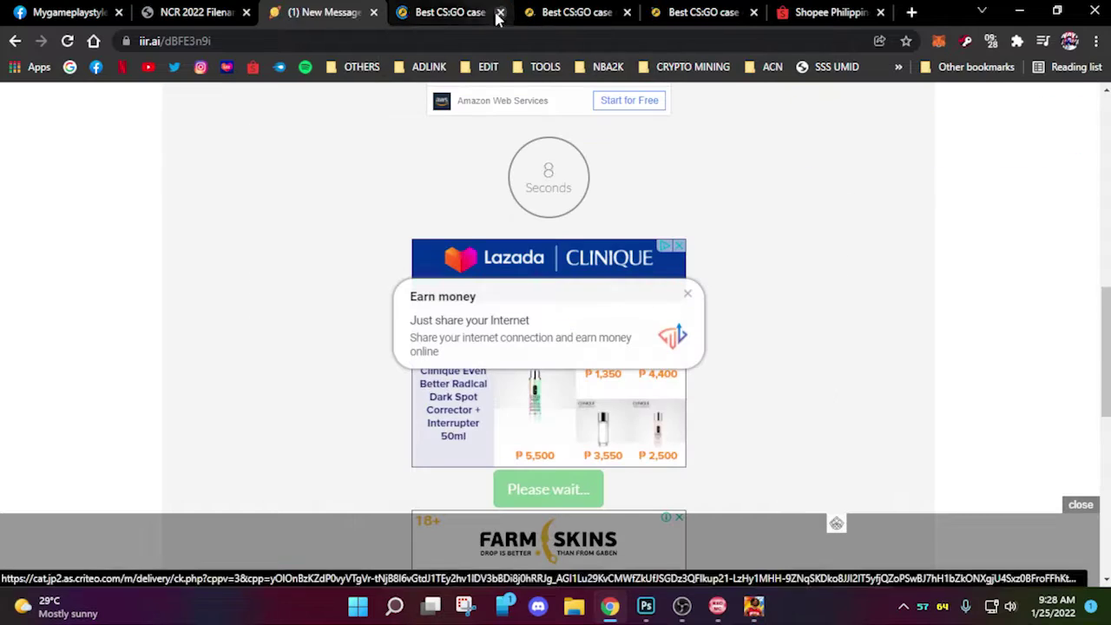
Step: Close the pop-up advertisement tabs opened by the link shortener page
click(500, 12)
click(500, 12)
click(500, 13)
click(500, 12)
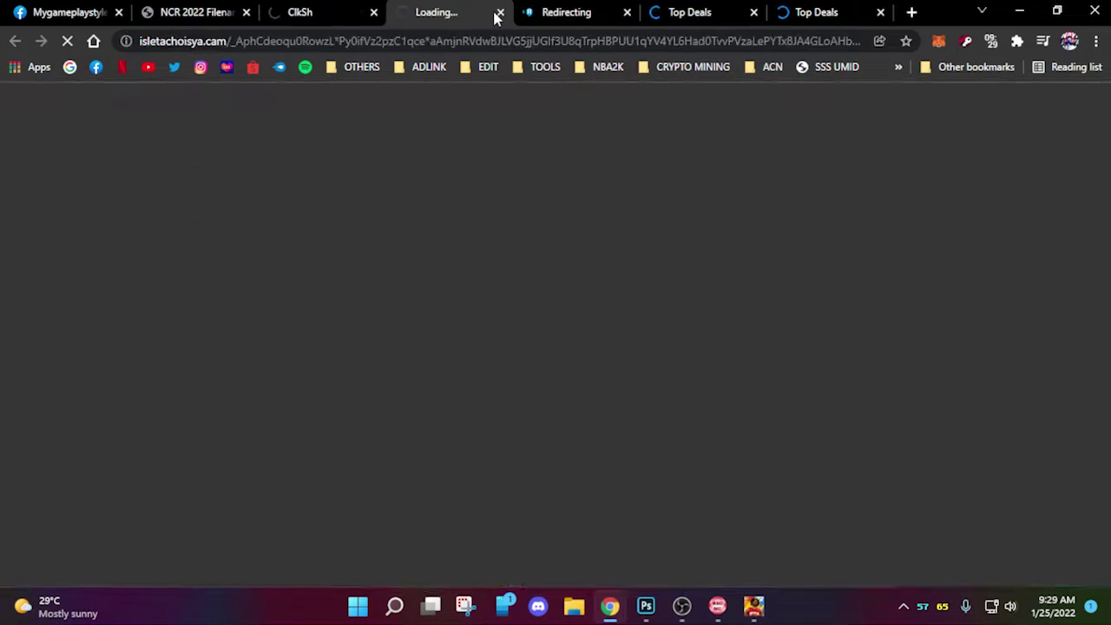
click(500, 12)
click(500, 13)
click(500, 12)
click(500, 12)
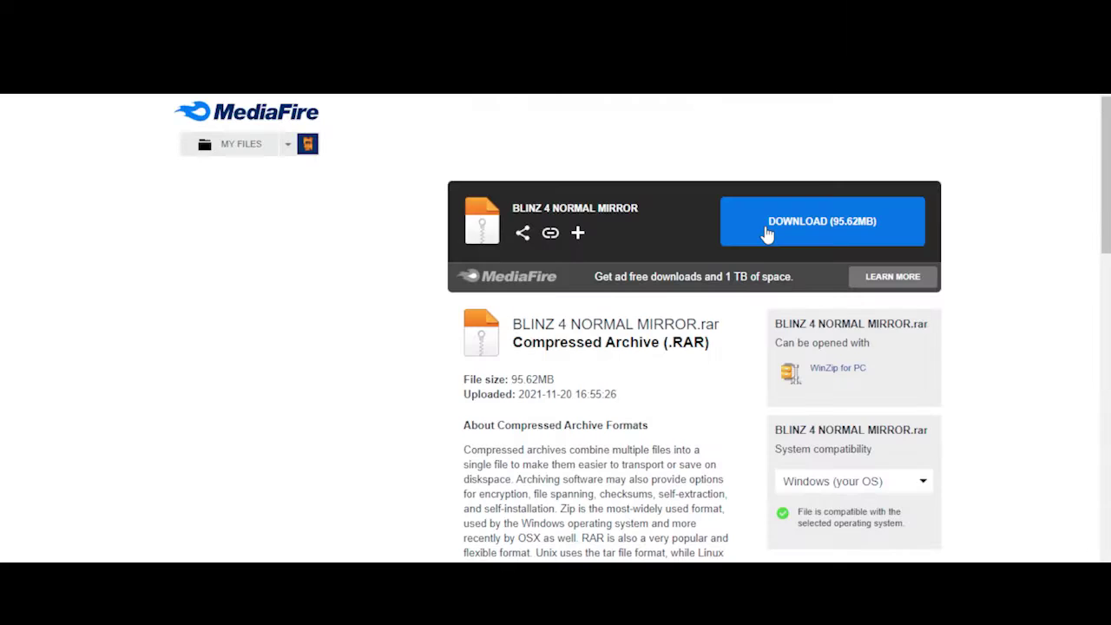
Step: Download BLINZ 4 NORMAL MIRROR.rar from MediaFire and open the extracted-from location by showing the archive in its Downloads folder
click(763, 231)
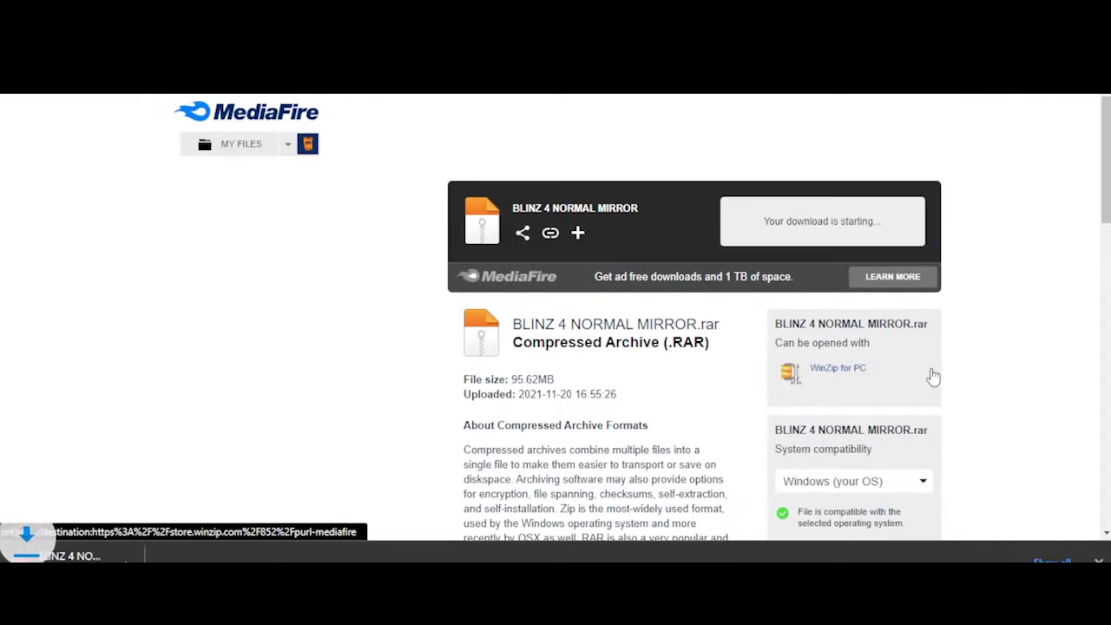
click(1050, 559)
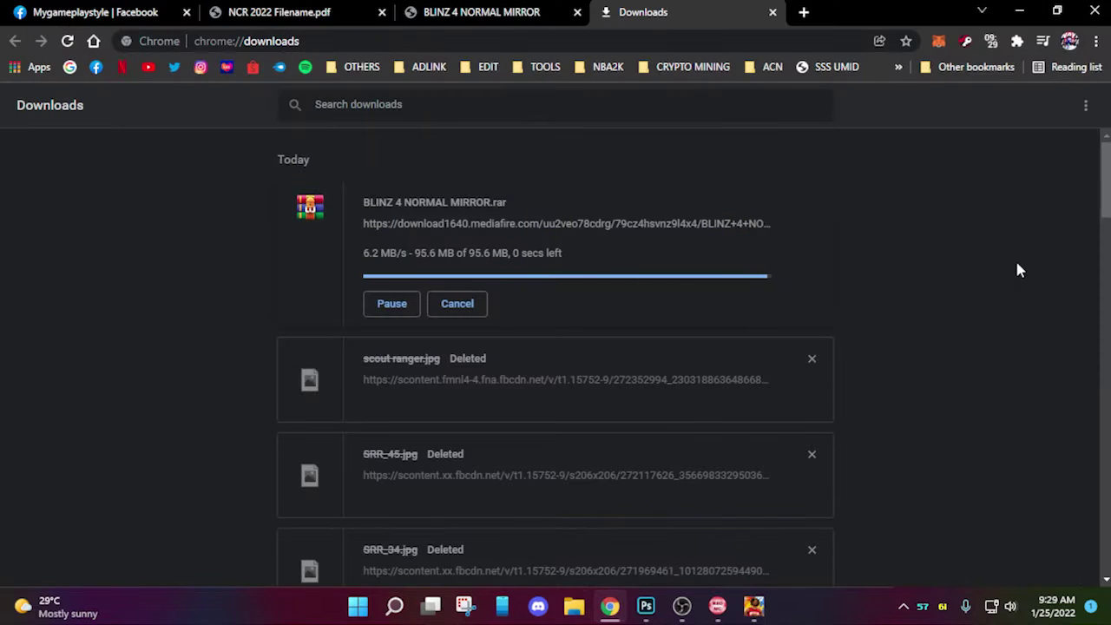
click(392, 264)
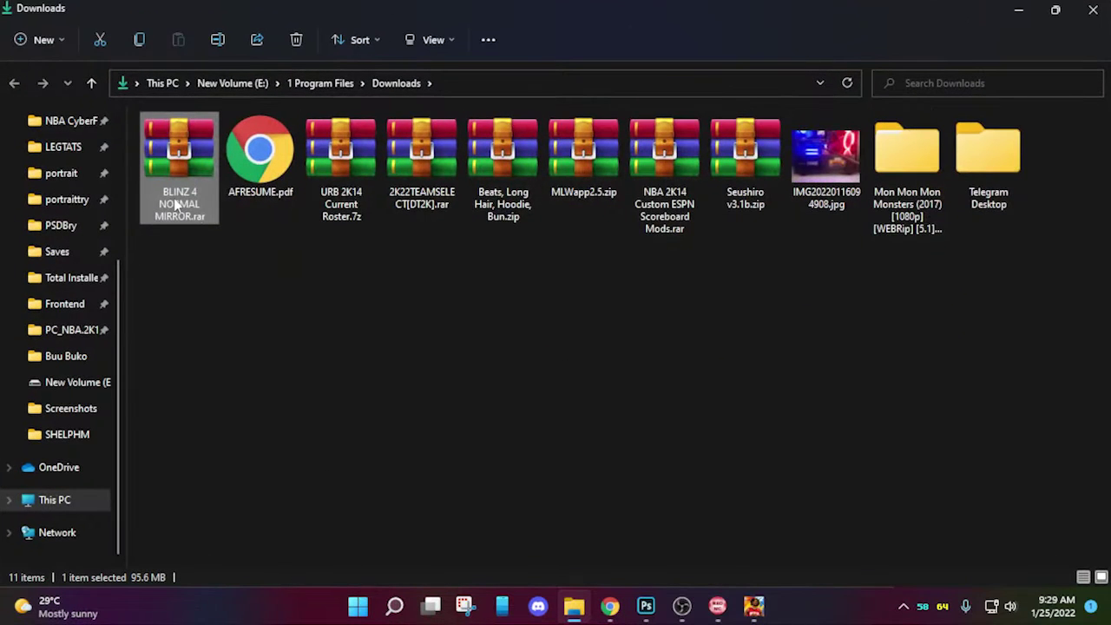
Step: Open BLINZ 4 NORMAL MIRROR.rar, enter its BLINZ 4 NORMAL MIRROR folder and select global.iff
scroll(98, 279, up, 1)
scroll(95, 289, up, 3)
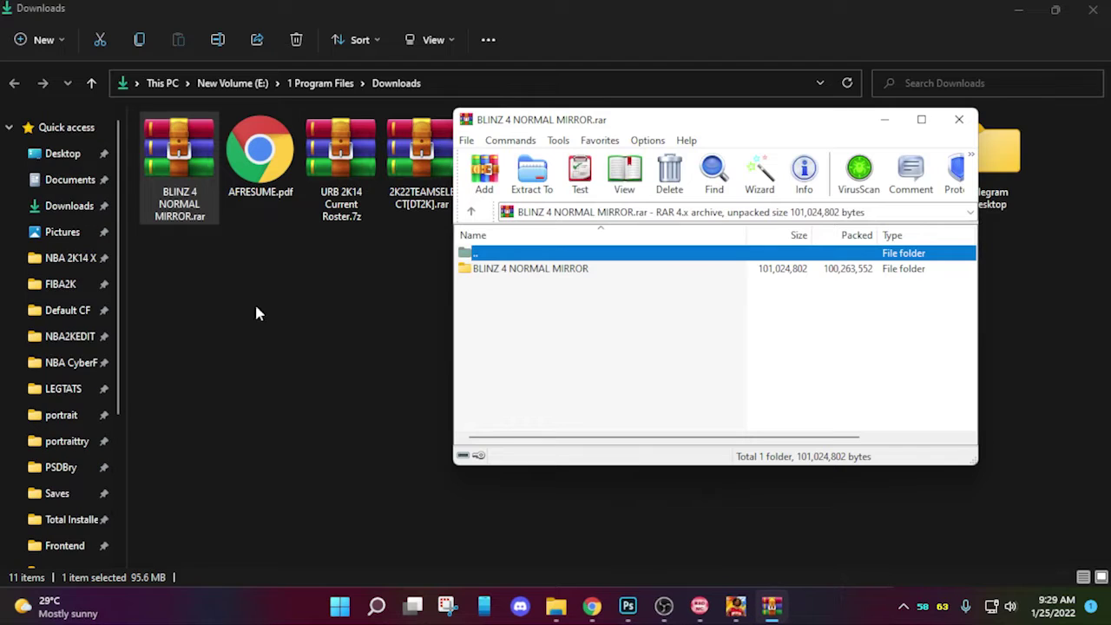
double_click(579, 273)
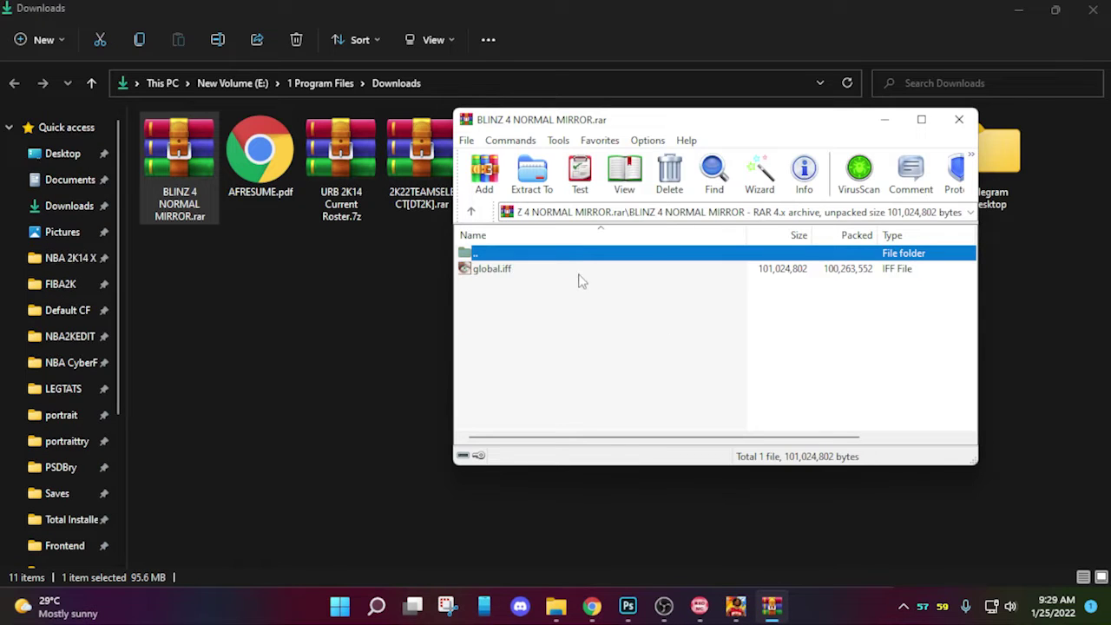
drag(499, 274, 379, 302)
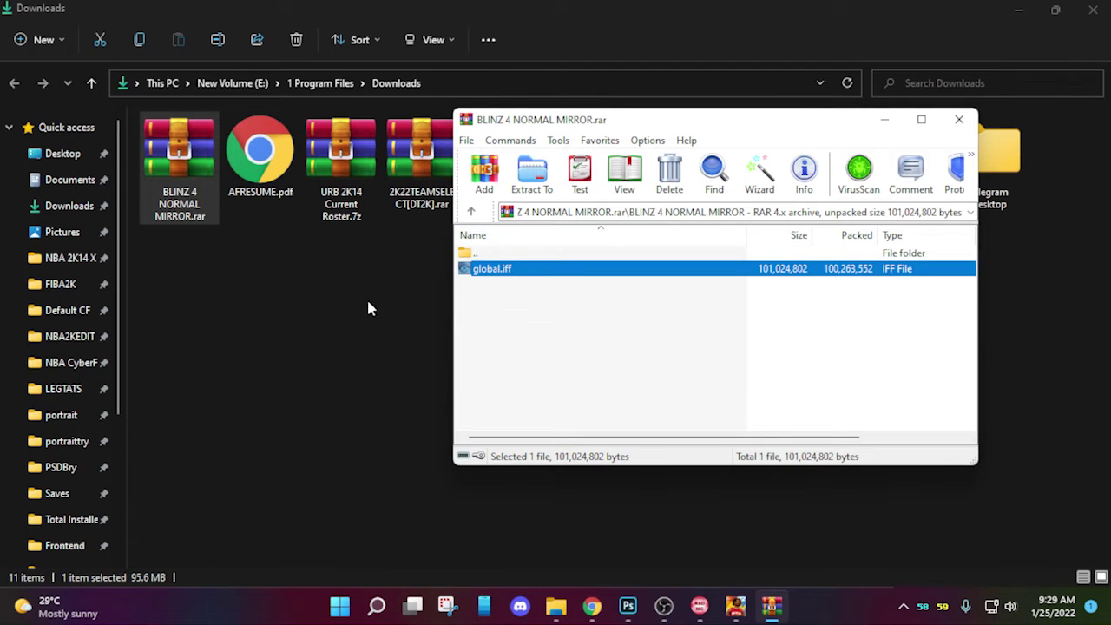
drag(635, 131, 504, 138)
key(Escape)
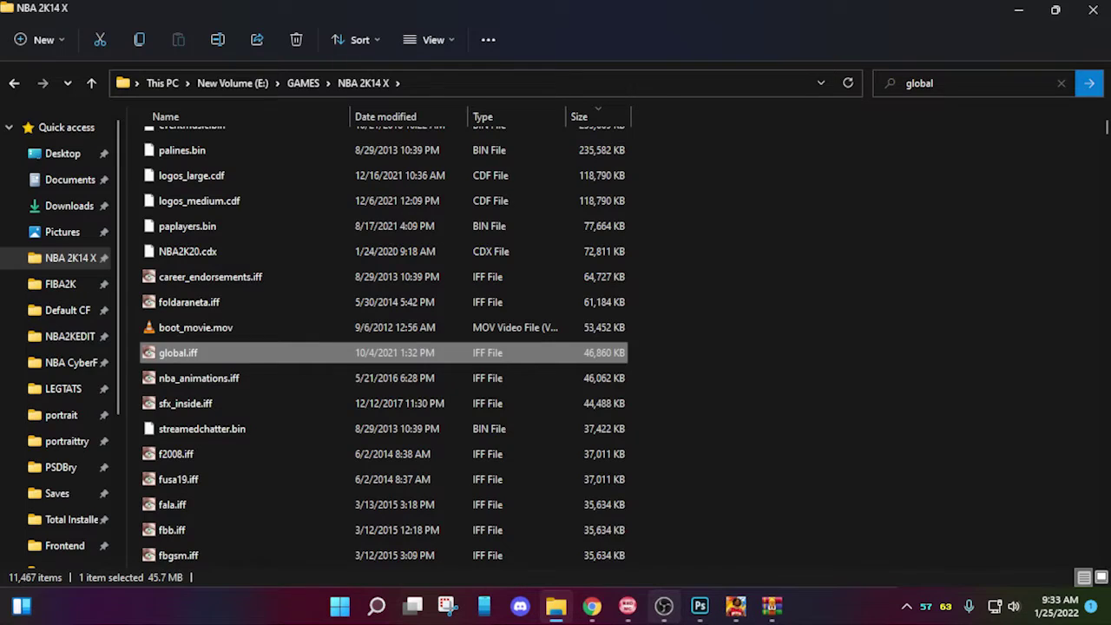
Step: Back up the original global.iff from the NBA 2K14 X game folder into the Default CF folder, replacing the copy there
mouse_move(663, 605)
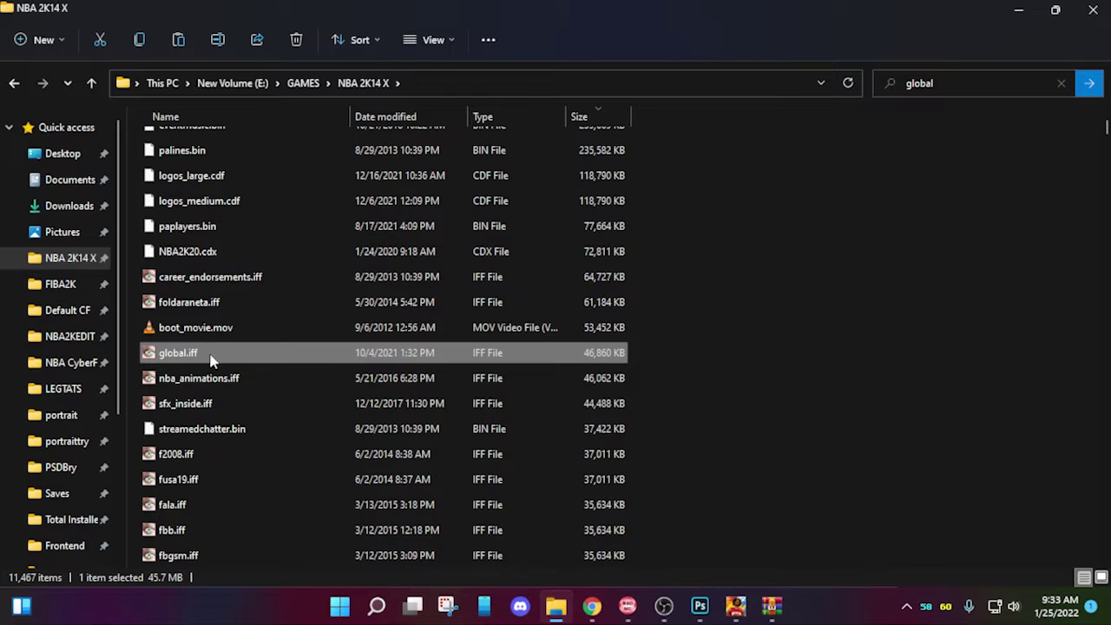
click(73, 311)
click(508, 399)
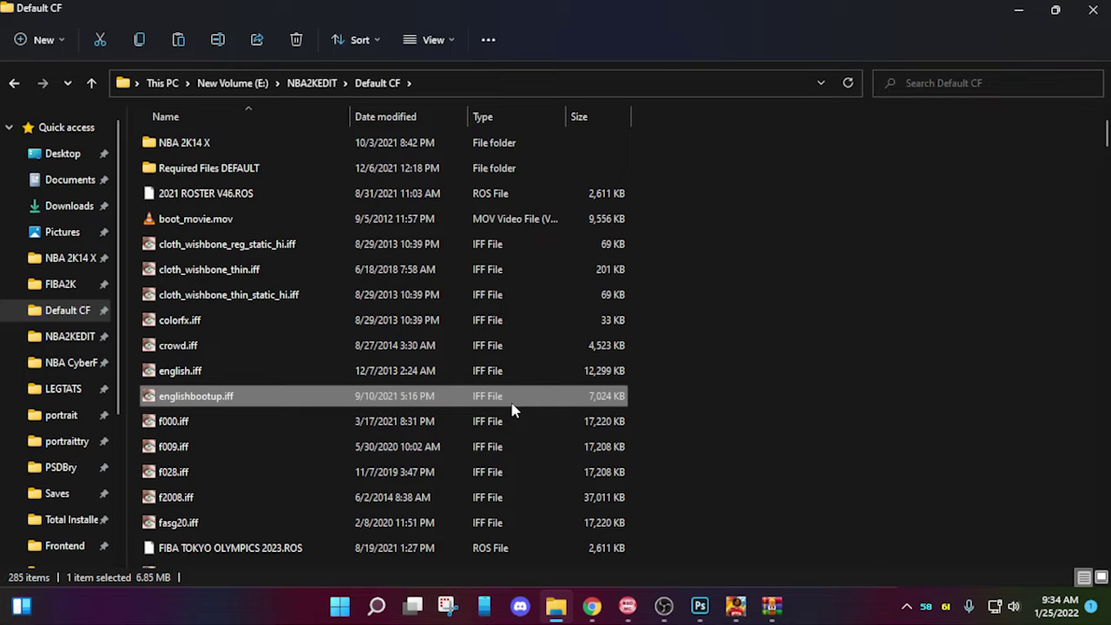
key(ctrl+v)
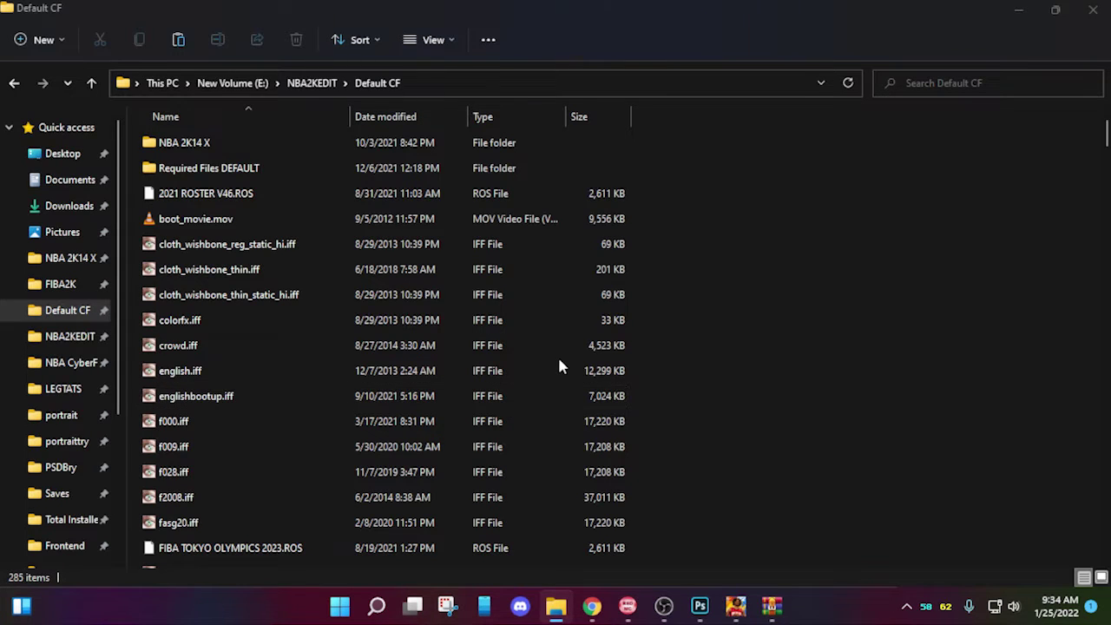
click(417, 169)
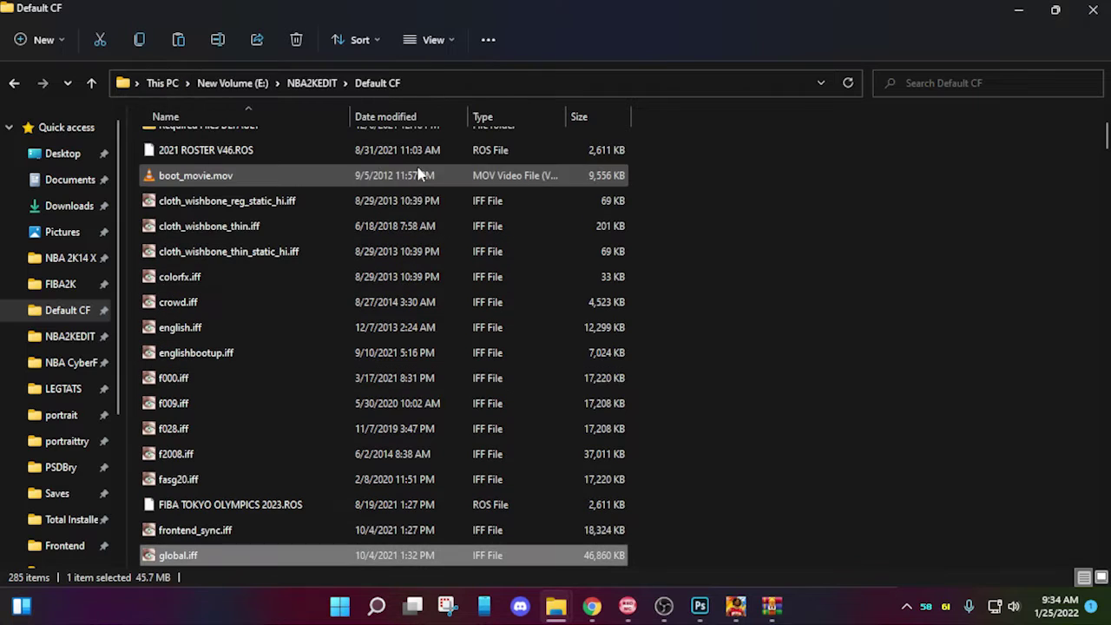
scroll(401, 402, down, 2)
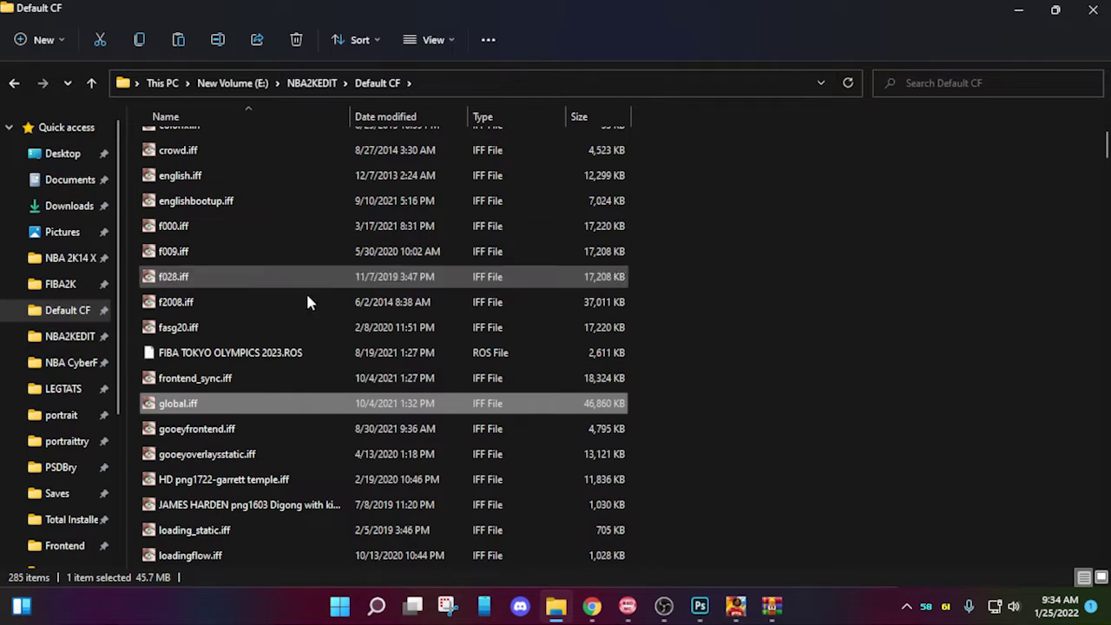
Step: Extract global.iff from the BLINZ 4 NORMAL MIRROR archive into the NBA 2K14 X folder, replacing the existing file
click(47, 262)
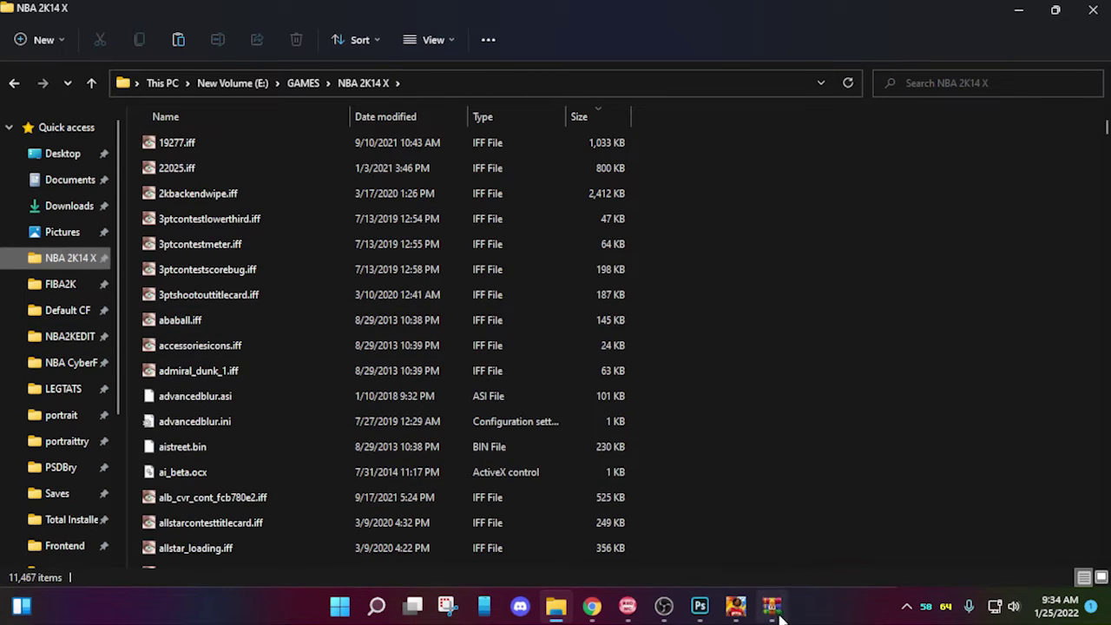
click(775, 608)
drag(252, 296, 270, 295)
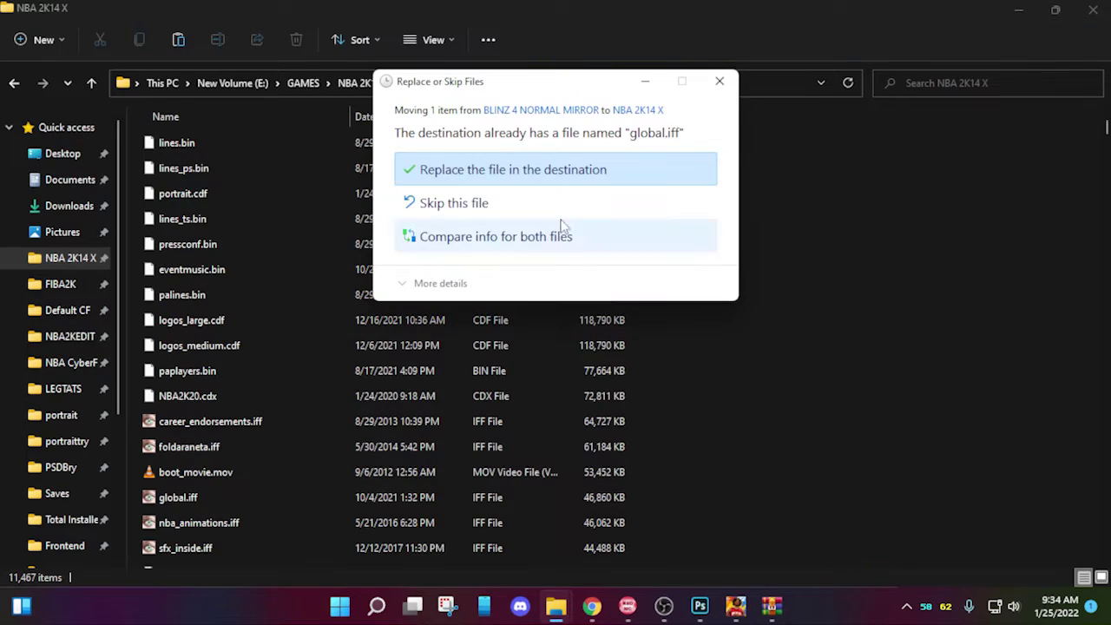
click(576, 174)
Step: Close the running game and relaunch NBA 2K14
click(735, 606)
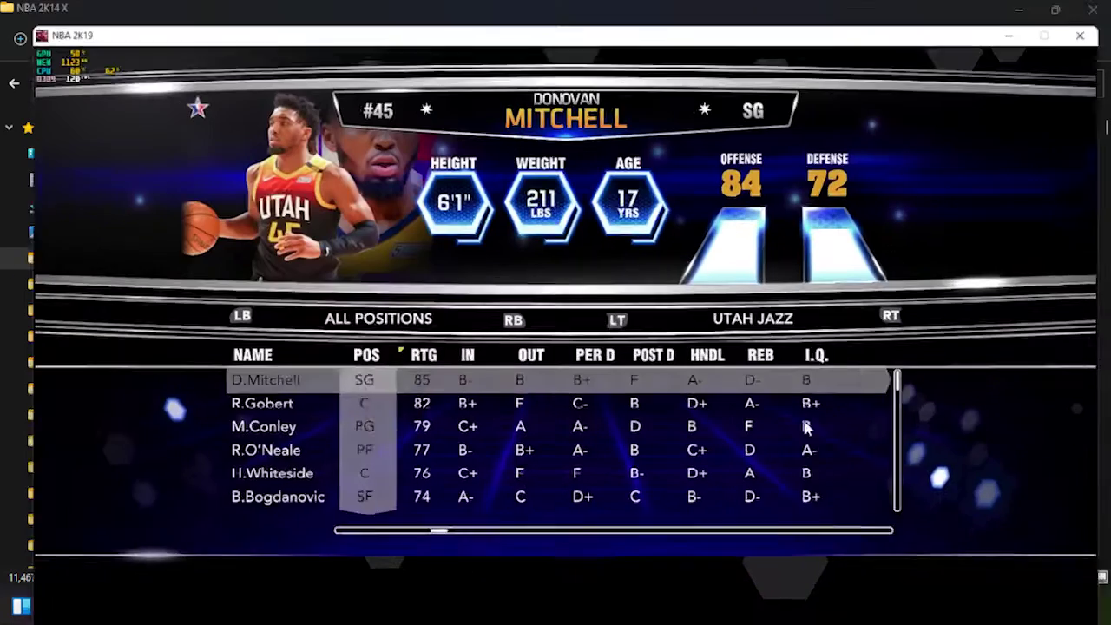
key(alt+F4)
click(358, 605)
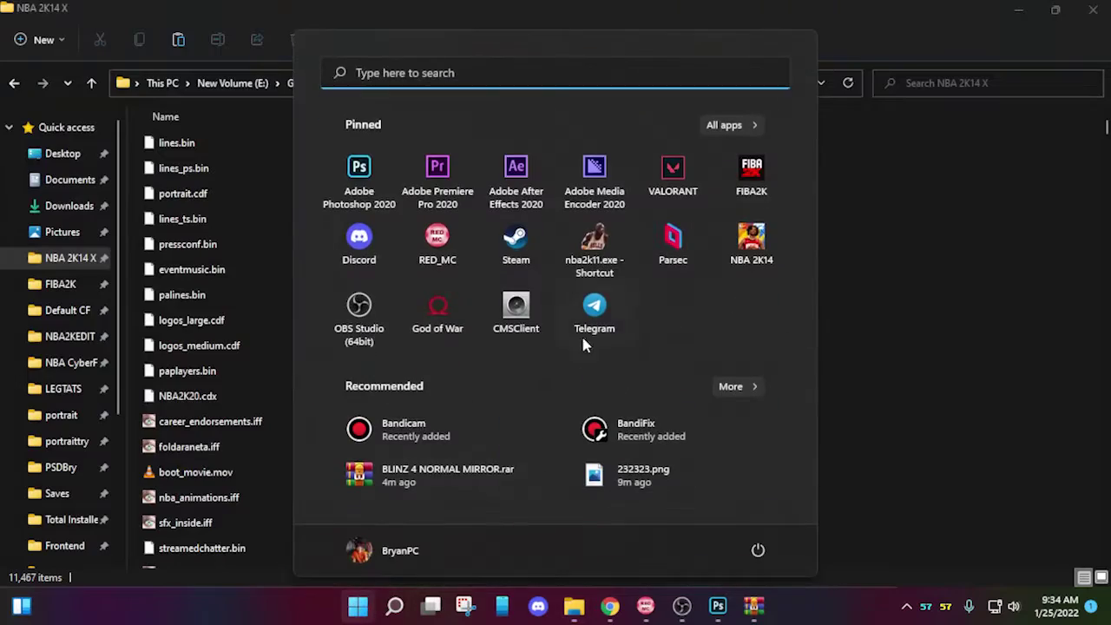
click(739, 276)
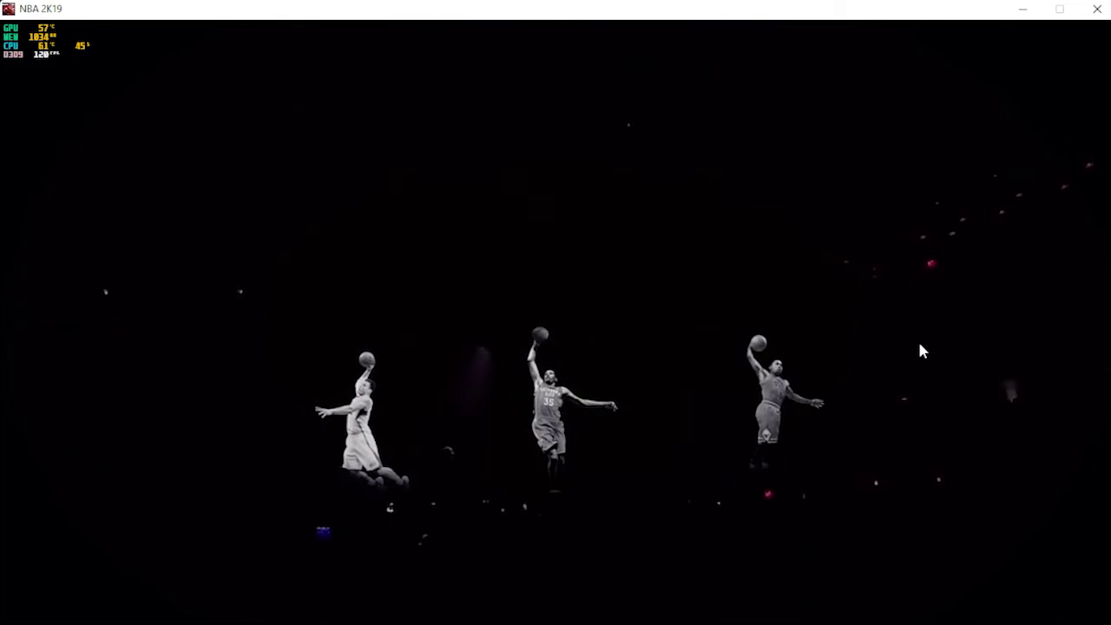
Step: Skip the game intro and dismiss the MyPLAYER Account age verification to reach the main game screen
key(Right)
key(Return)
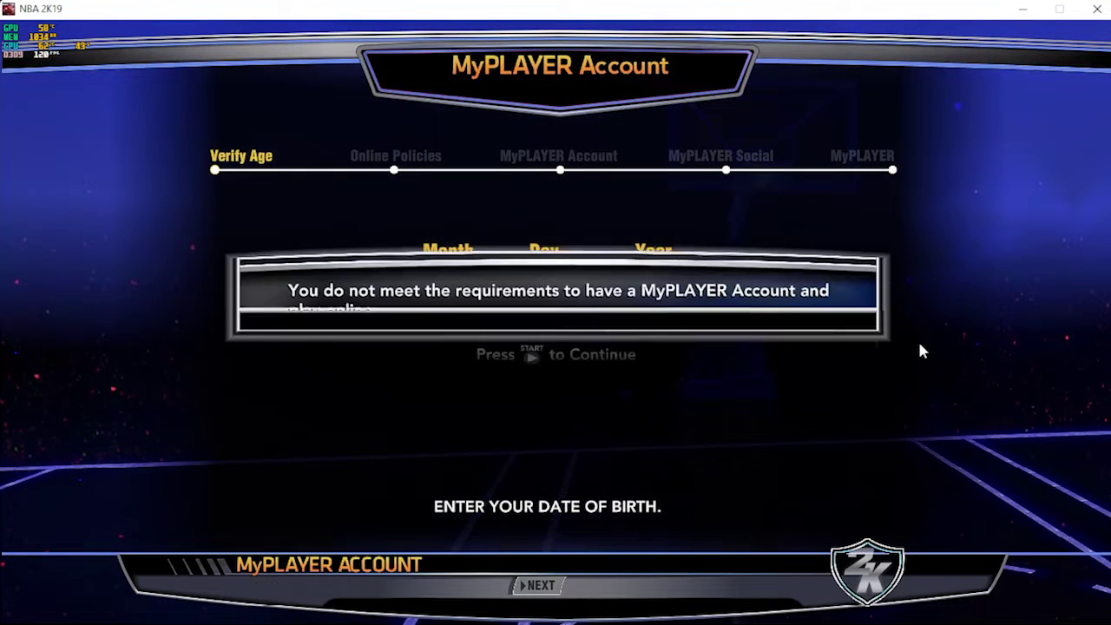
key(Return)
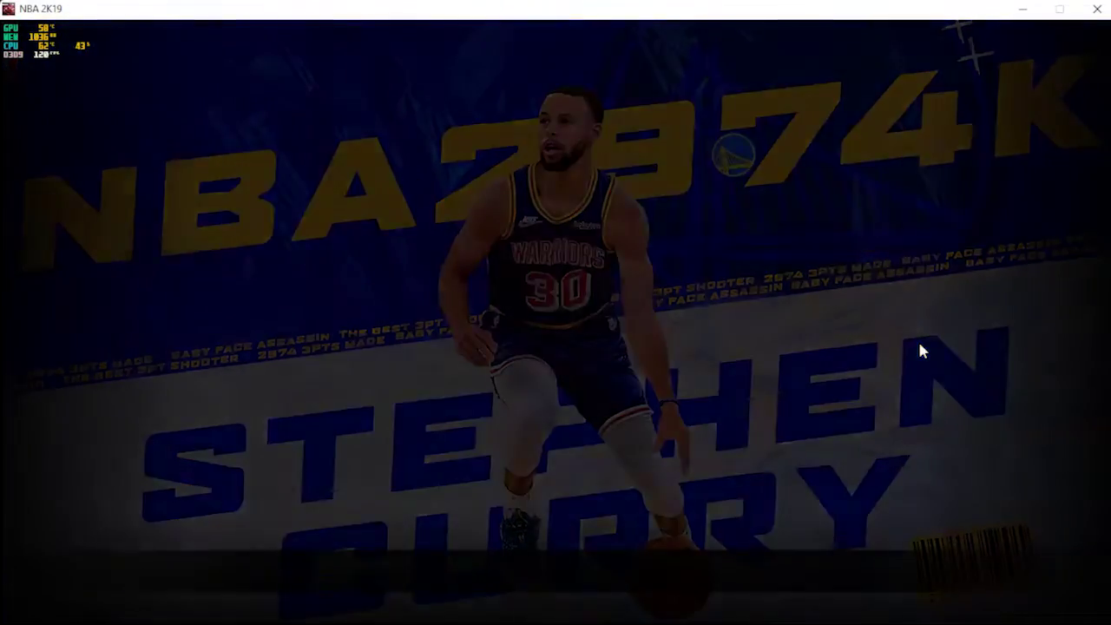
key(Return)
Step: Open Load / Save from the main menu's Options and bring up the list of saved files to load
key(Escape)
key(Up)
key(Up)
key(Return)
key(Down)
key(Down)
key(Down)
key(Return)
key(Return)
key(Return)
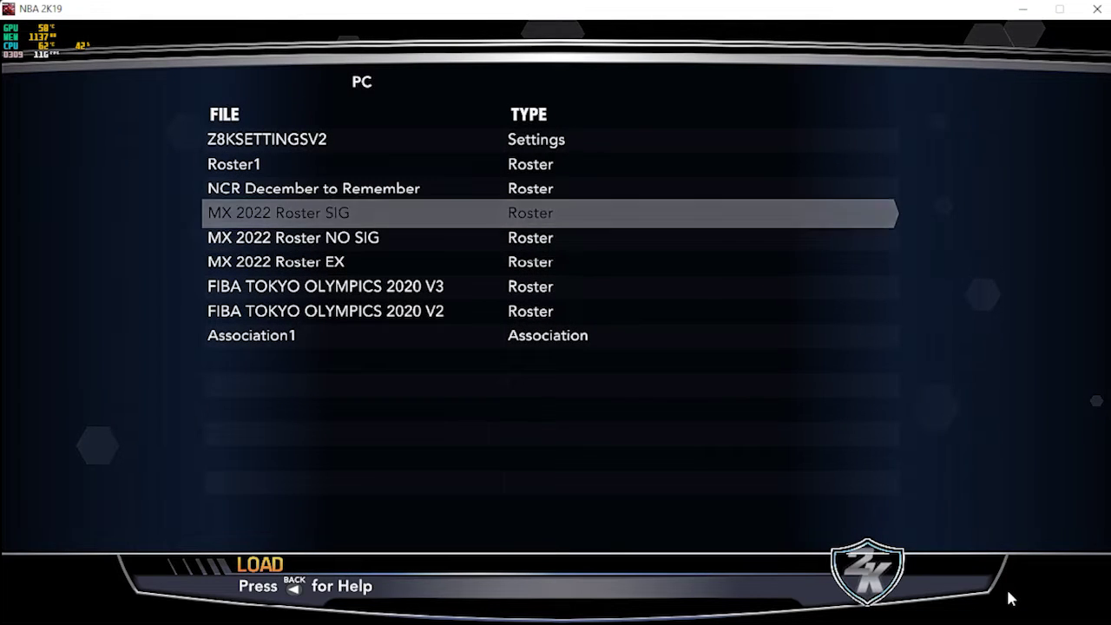
Step: Load the NCR December to Remember roster and reopen the main menu
key(Up)
key(Return)
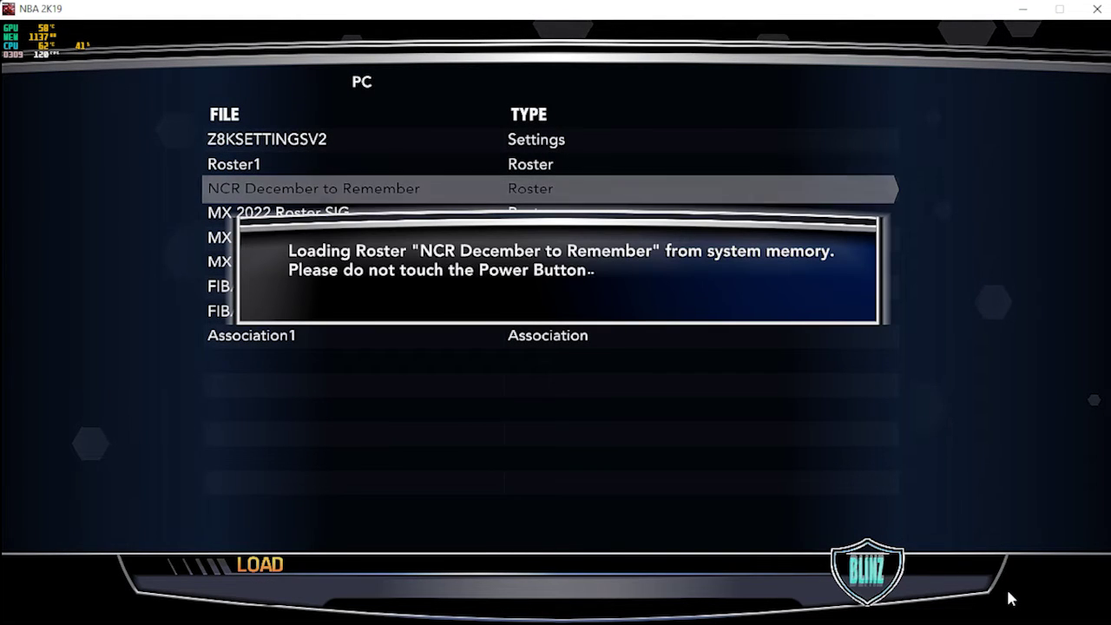
key(Return)
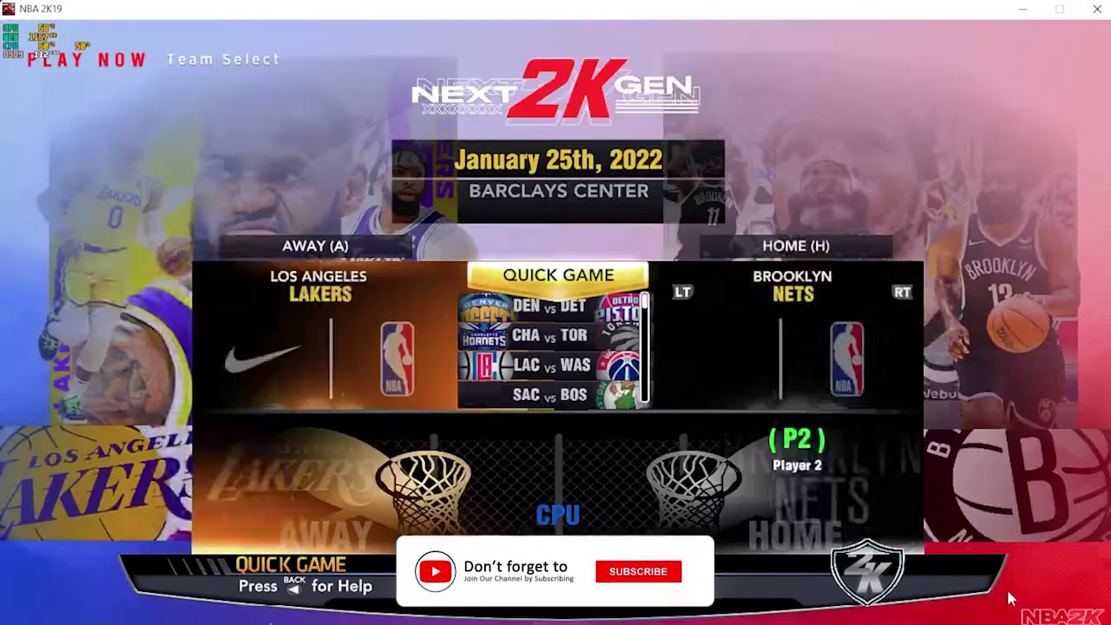
key(Escape)
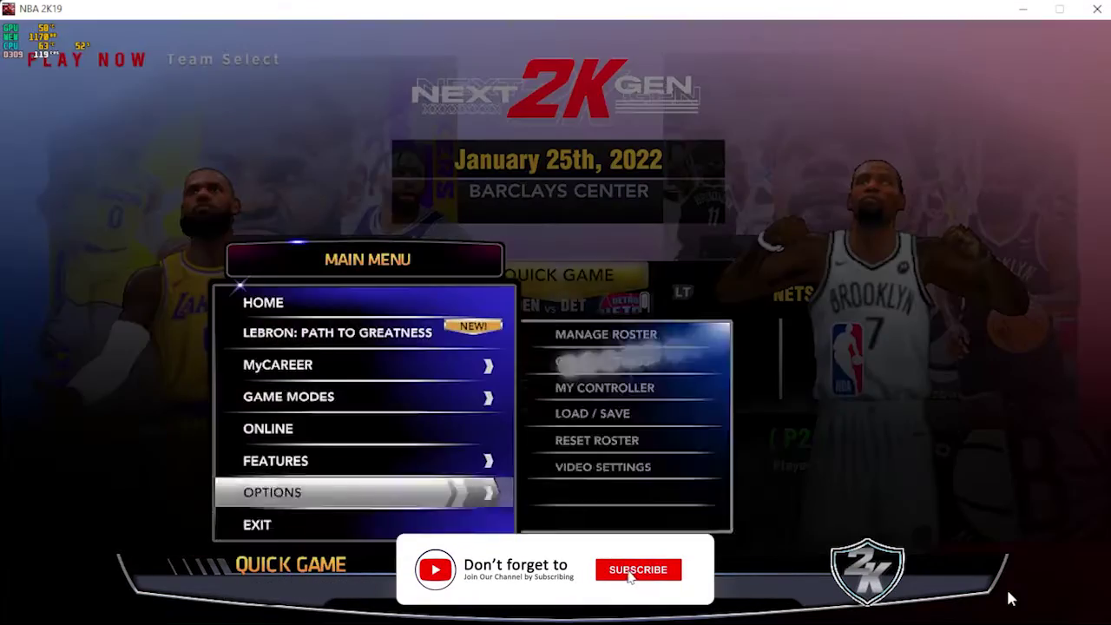
Step: Open the roster manager, switch to the Utah Jazz and bring up Jordan Clarkson in the player editor
key(Return)
key(Page_Down)
key(Page_Down)
key(Page_Down)
key(Page_Down)
key(Page_Down)
key(Page_Down)
key(Page_Down)
key(Page_Down)
key(Page_Down)
key(Page_Down)
key(Page_Down)
key(Page_Down)
key(Page_Down)
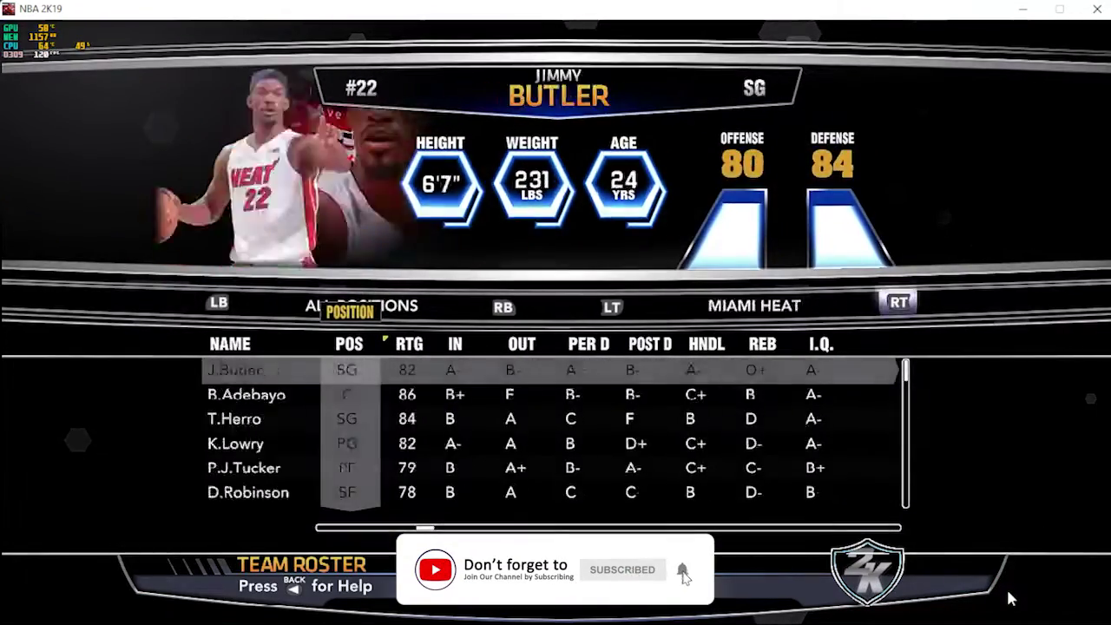
key(e)
key(e)
key(e)
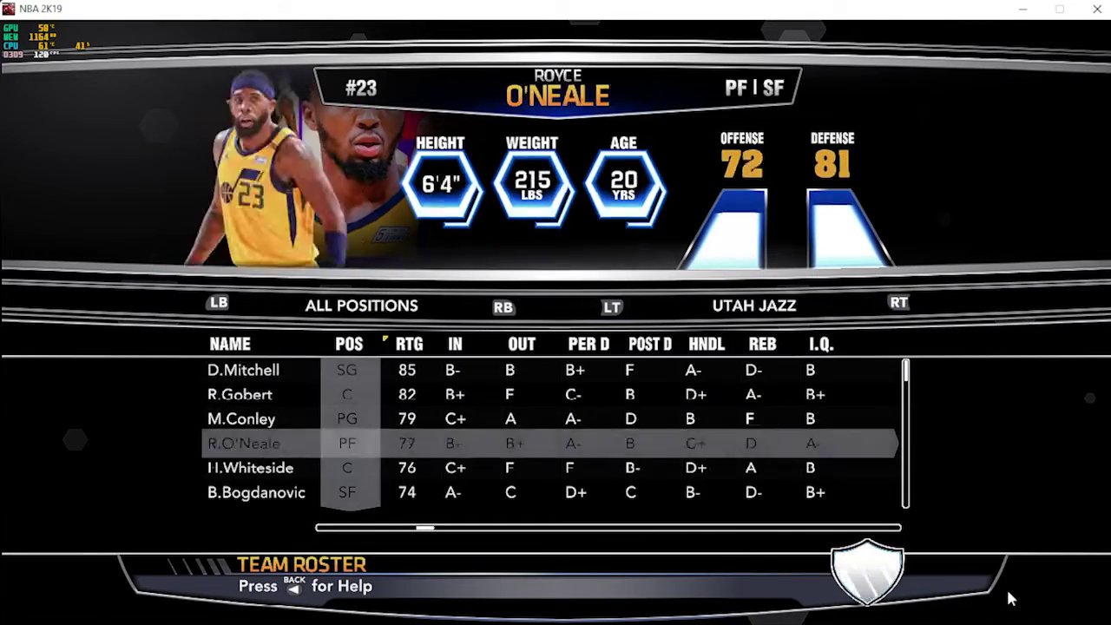
key(Down)
key(Return)
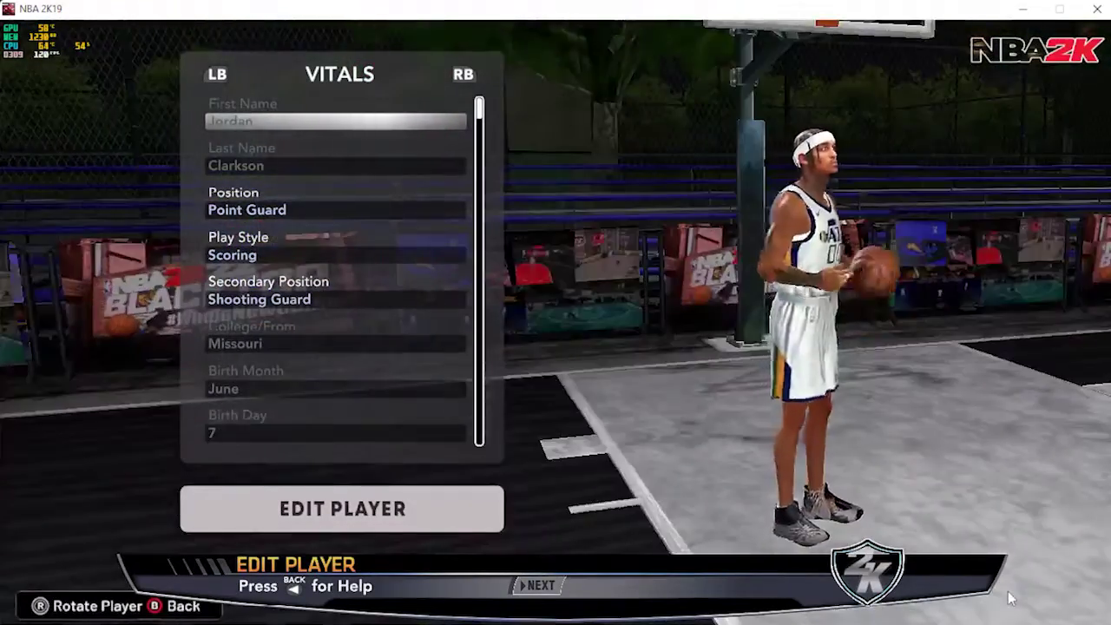
Step: Examine Jordan Clarkson's model in the Gear and Shoes settings, looking at his legs, arms and upper body for tattoos
key(Down)
key(Down)
key(Down)
key(Down)
key(e)
key(Down)
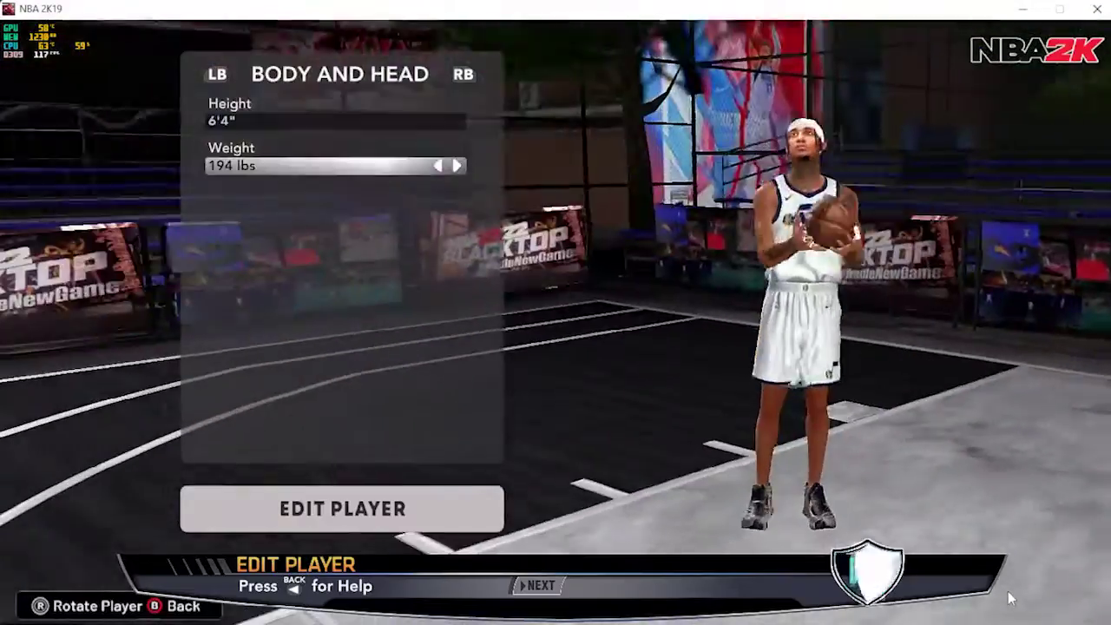
key(e)
key(Down)
key(Down)
key(Down)
key(Down)
key(Down)
key(Down)
key(Down)
key(Down)
key(Down)
key(Down)
key(Down)
key(Down)
key(Down)
key(Down)
key(Down)
key(Down)
key(Down)
key(Down)
key(Down)
key(Down)
key(Down)
key(Down)
key(Down)
key(Down)
key(Down)
key(Down)
key(Down)
key(Down)
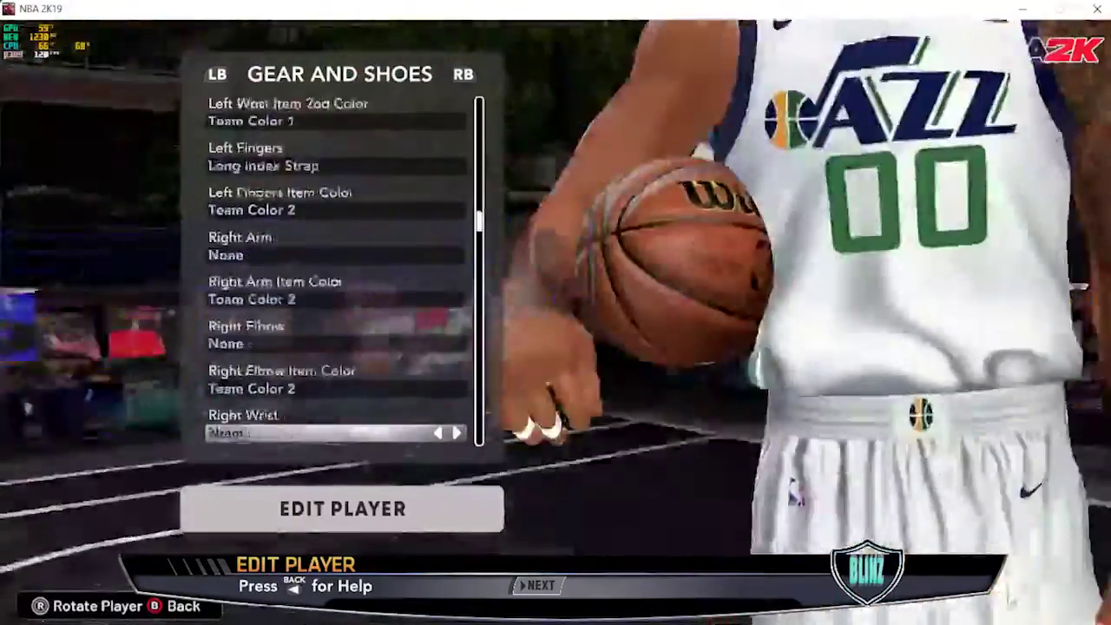
key(Up)
key(Up)
key(Up)
key(Up)
key(Up)
key(Up)
key(Up)
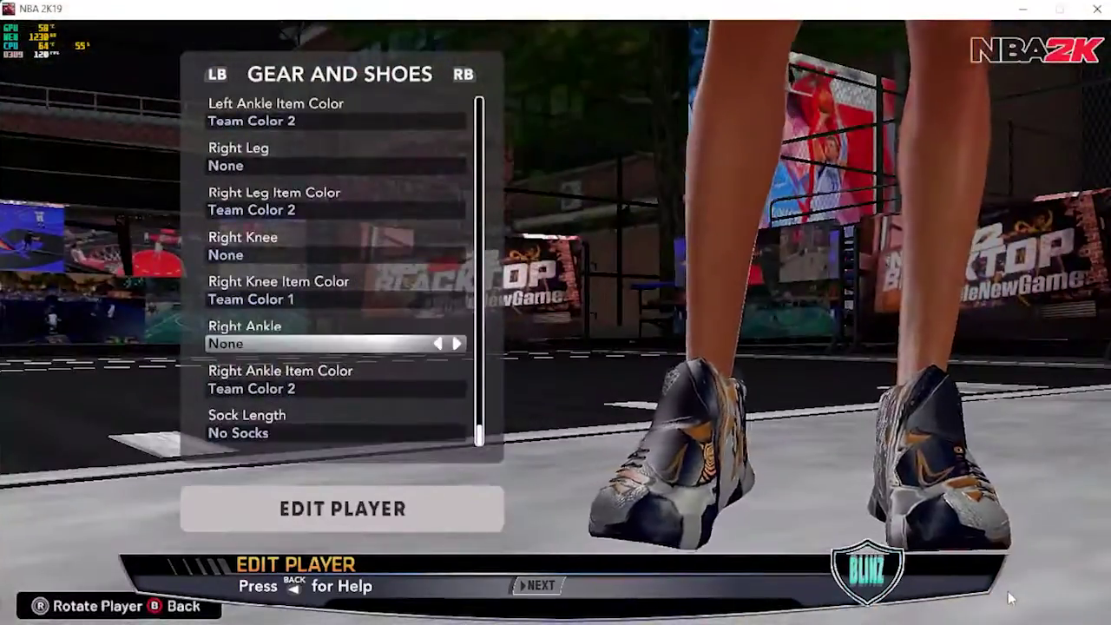
key(Up)
key(Up)
key(Up)
key(Up)
key(Up)
key(Up)
key(Up)
key(Up)
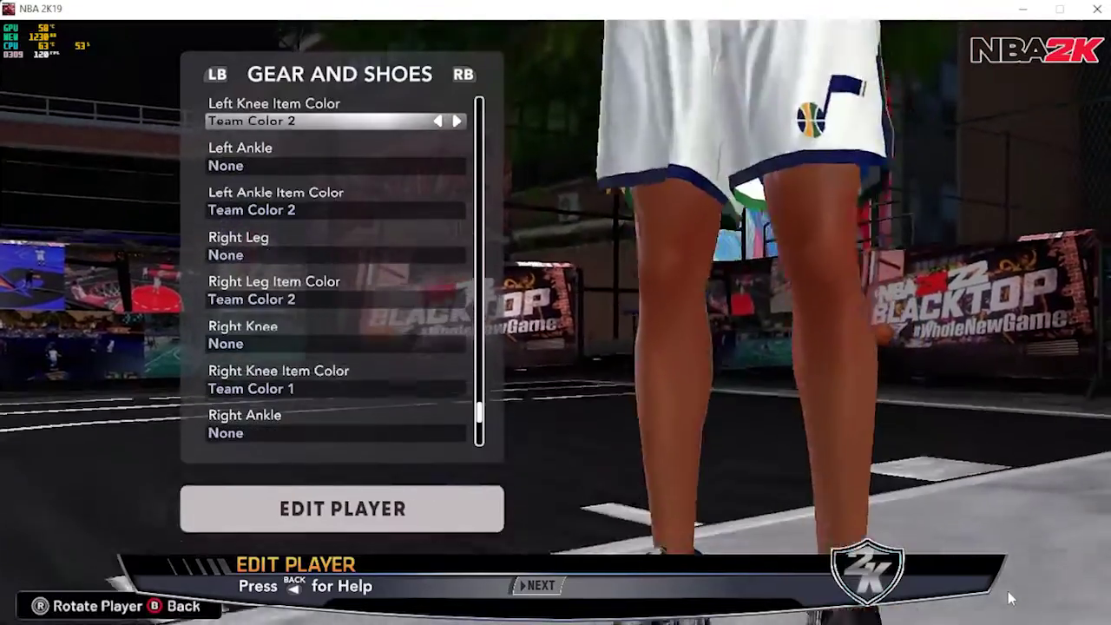
key(Up)
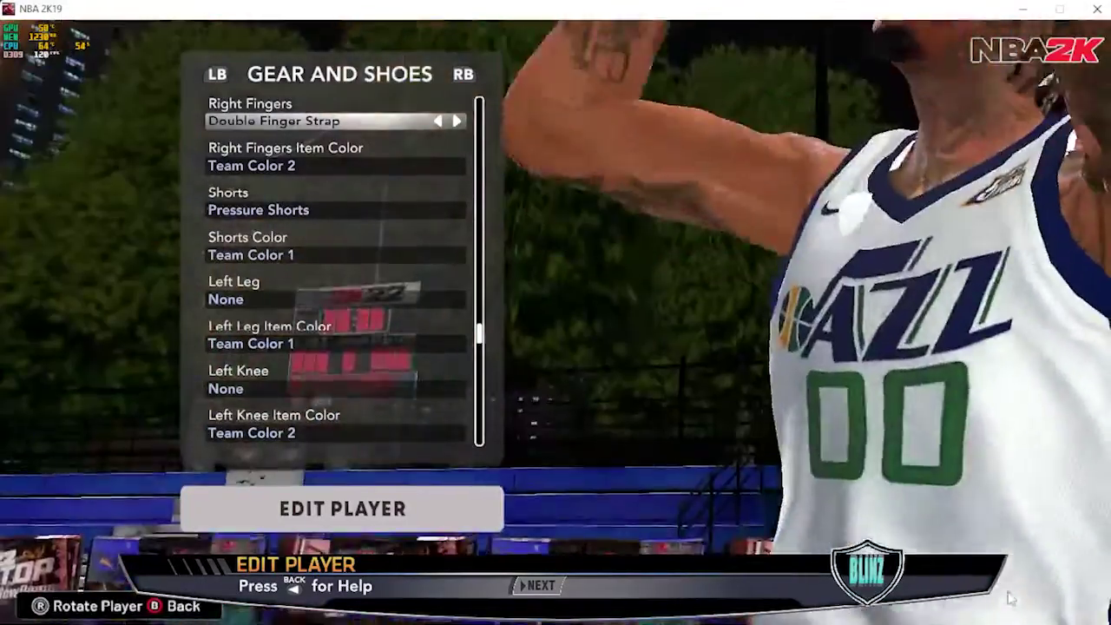
Step: Leave the player editor, discarding any changes to Jordan Clarkson, and minimize the game
key(e)
key(Escape)
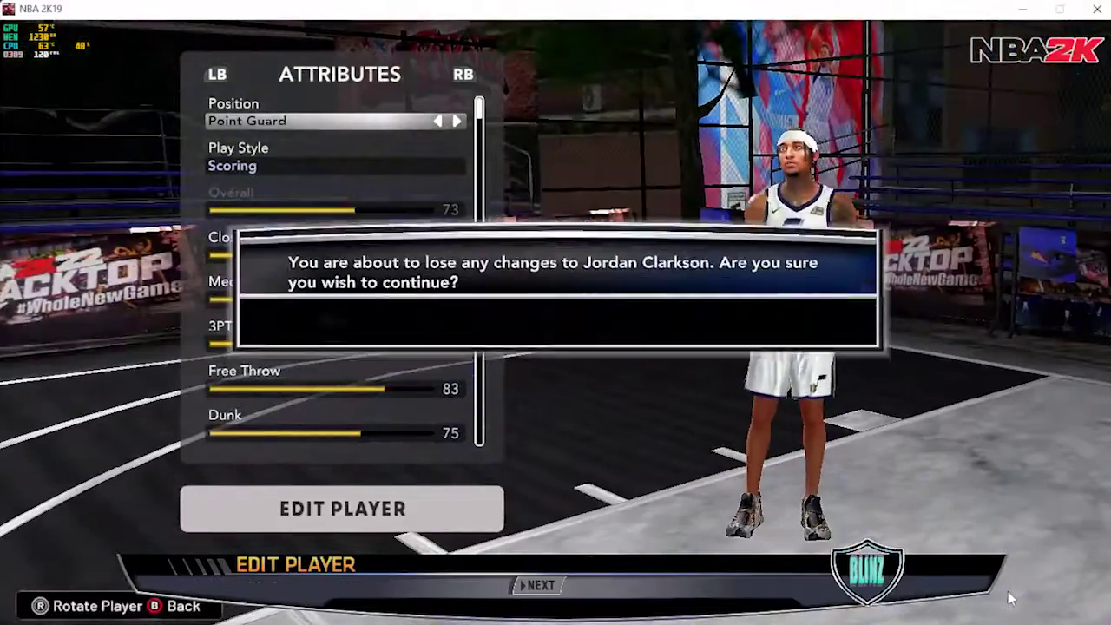
key(Return)
click(1033, 11)
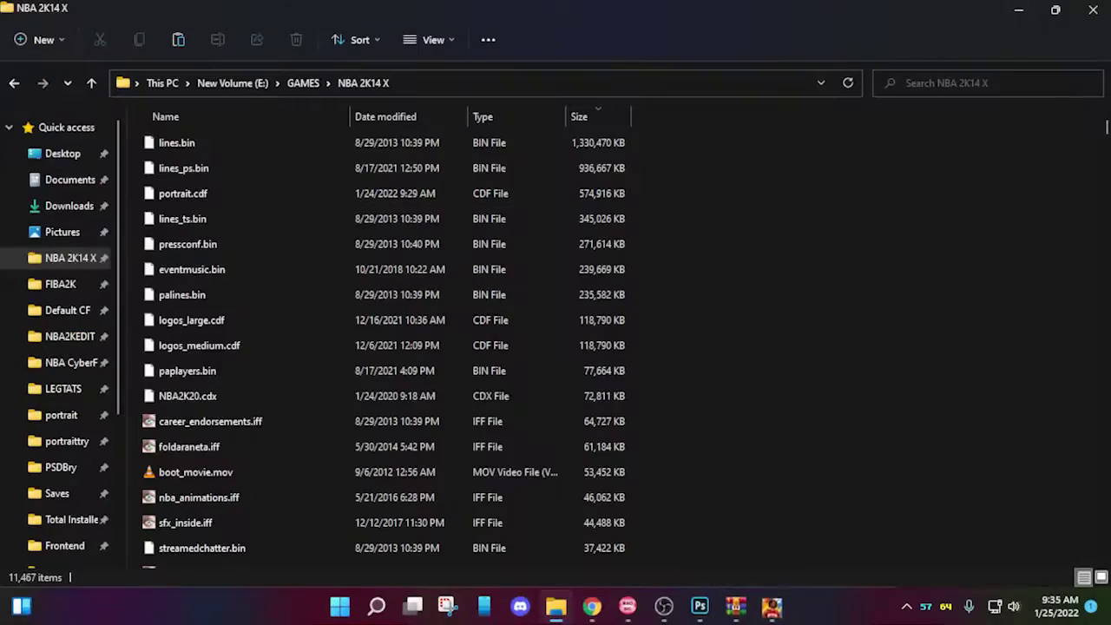
Step: Close the BLINZ 4 NORMAL MIRROR.rar archive and look up Jordan Clarkson's file number in NCR 2022 Filename.pdf in Chrome
click(732, 607)
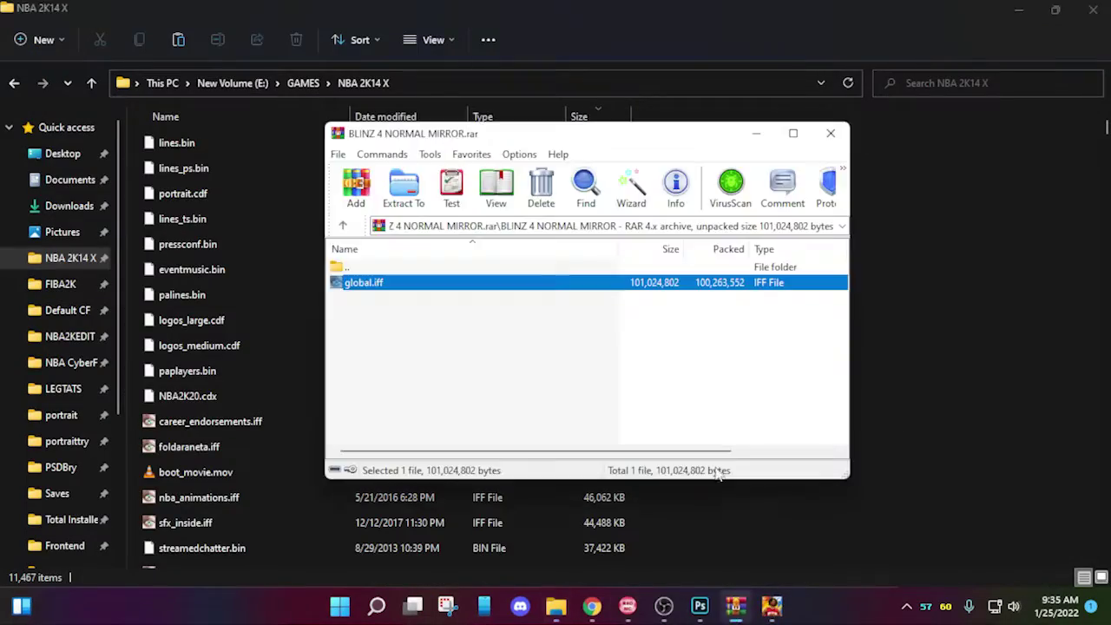
click(676, 498)
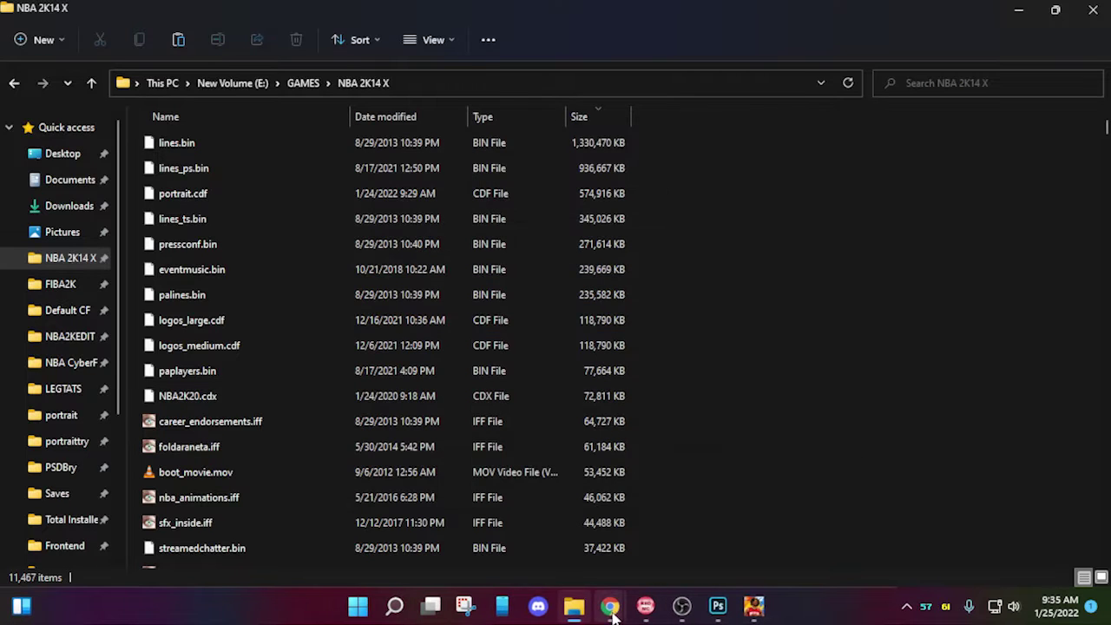
mouse_move(591, 606)
click(694, 527)
click(524, 11)
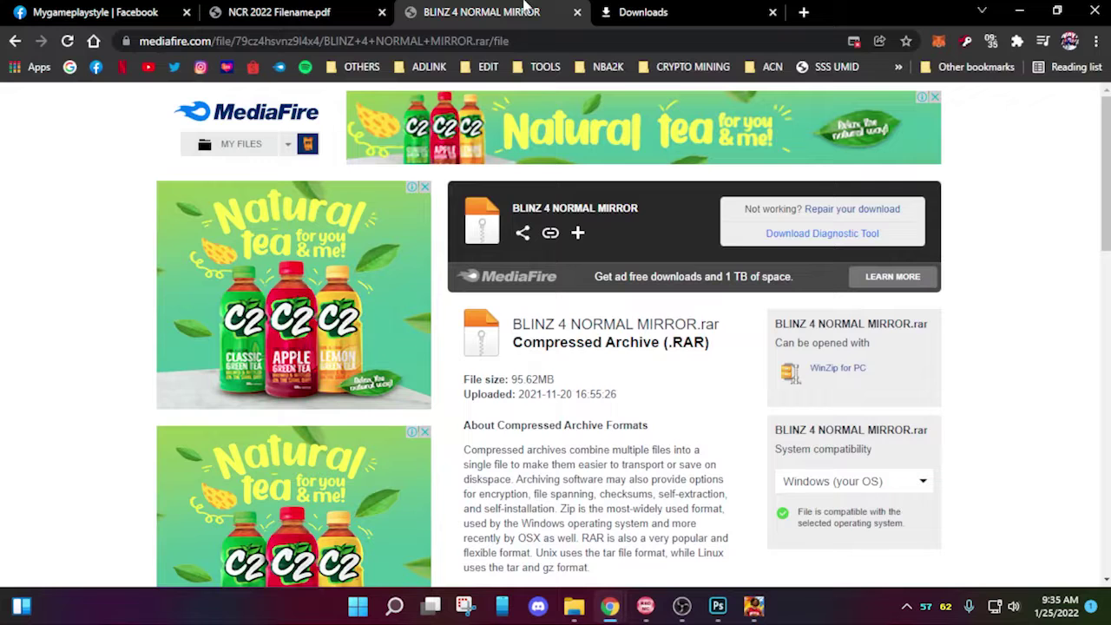
click(318, 11)
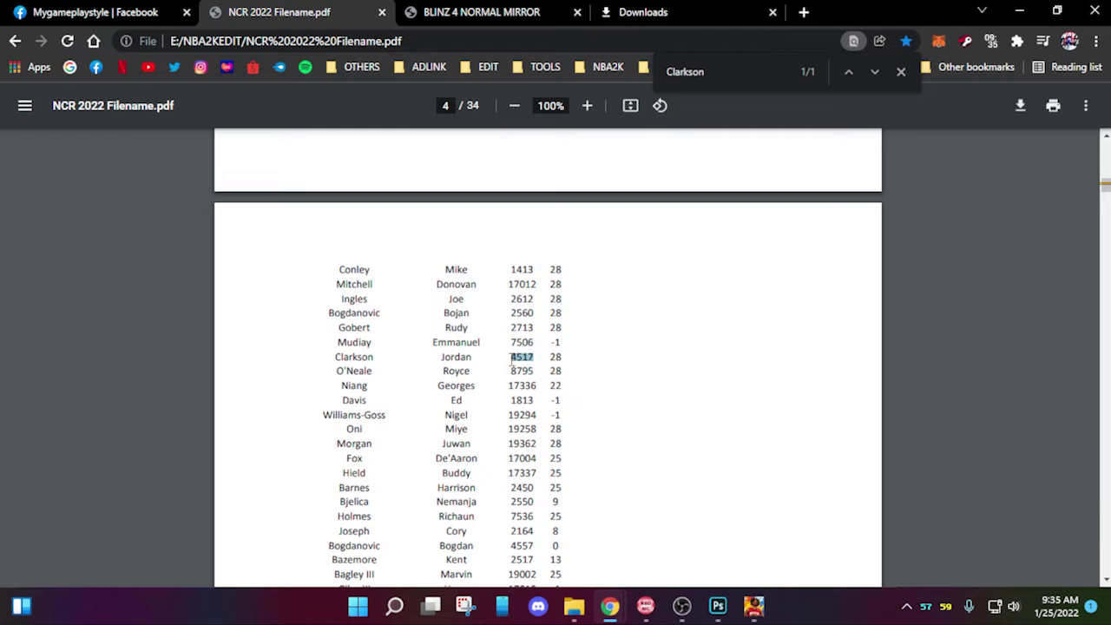
Step: Search the NBA 2K14 X folder for png4517 and select png4517.iff for copying
click(573, 605)
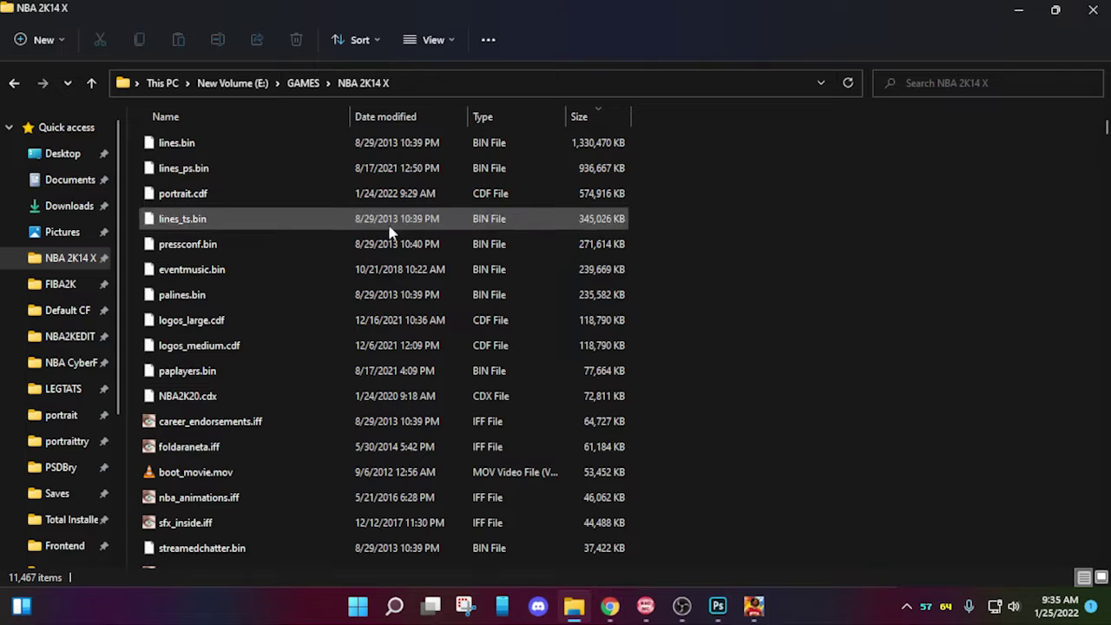
click(986, 86)
text(png4517)
key(Return)
click(307, 165)
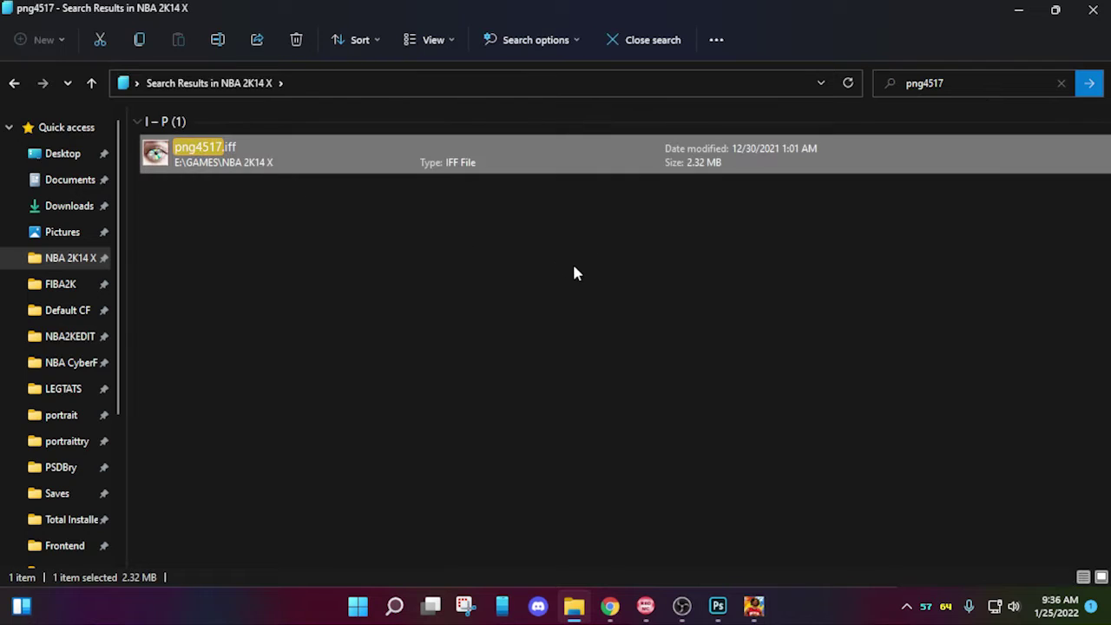
Step: Paste the copied png4517.iff onto the desktop and place it in the open area near the middle
click(1018, 10)
click(1016, 11)
click(1018, 9)
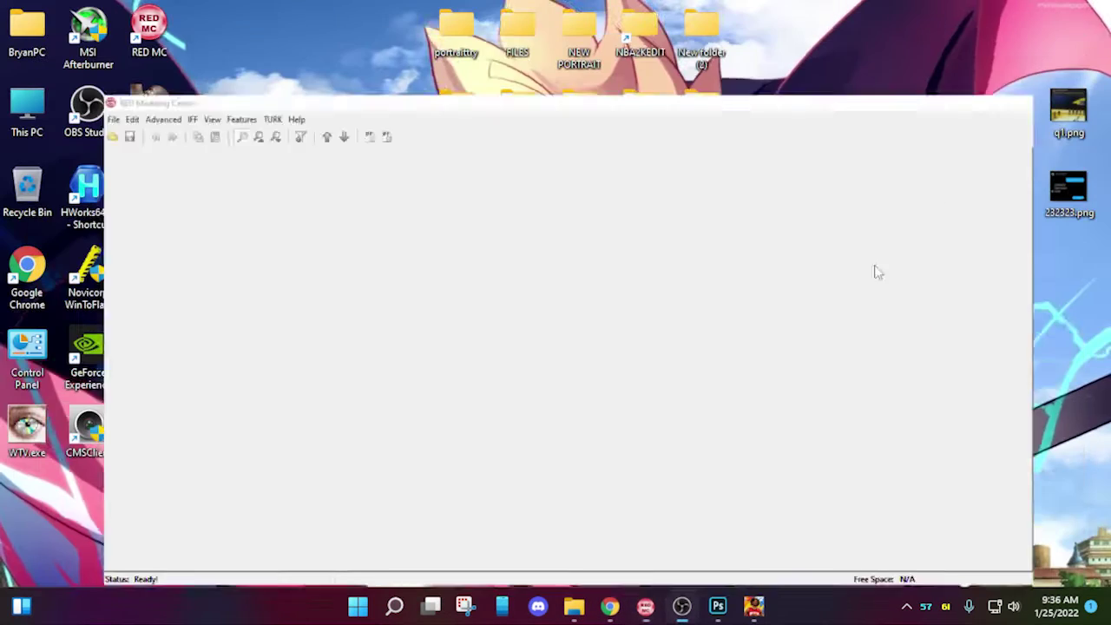
key(ctrl+v)
drag(27, 512, 519, 352)
Step: Switch to RED Modding Center and open the png4517.iff copy from the desktop
click(645, 605)
click(9, 27)
click(17, 49)
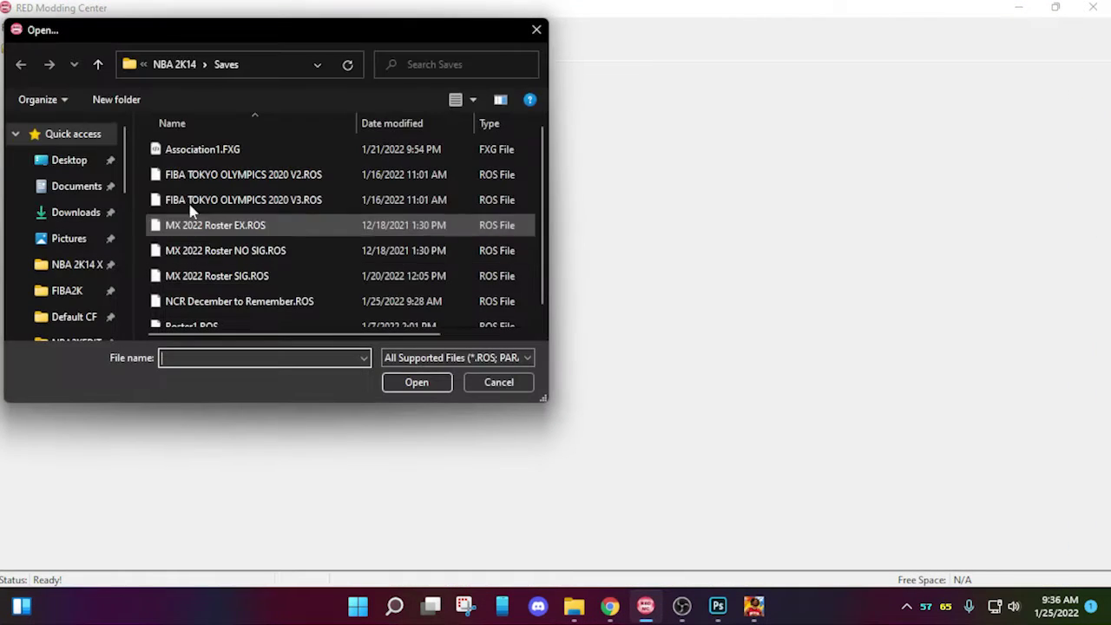
click(41, 161)
double_click(374, 191)
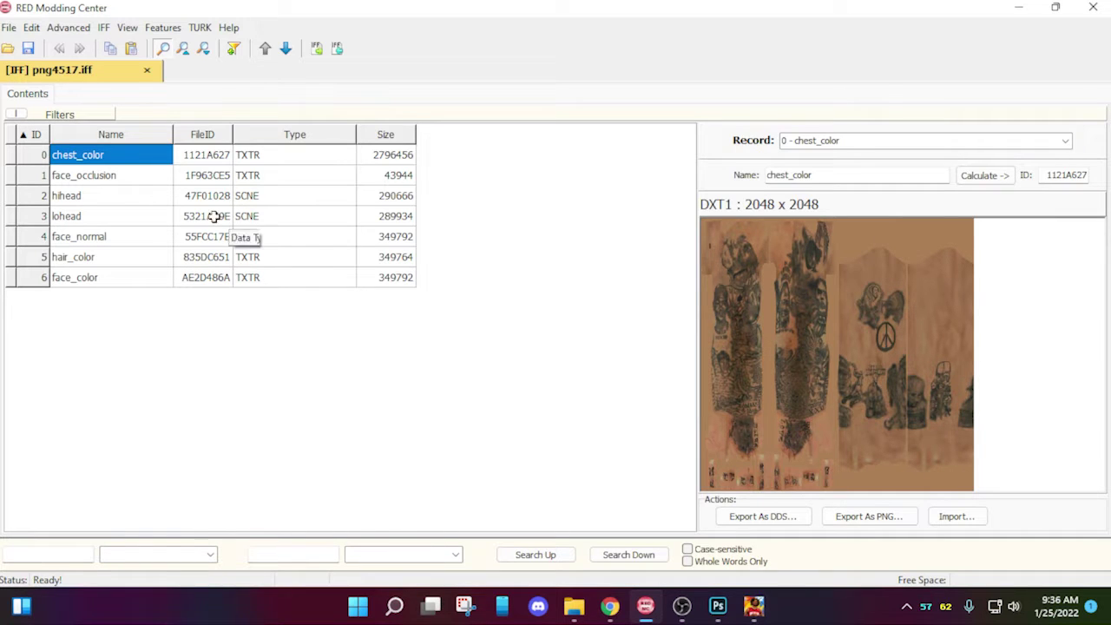
Step: Export the chest_color texture as a PNG to the desktop and place the file beside png4517.iff
click(860, 521)
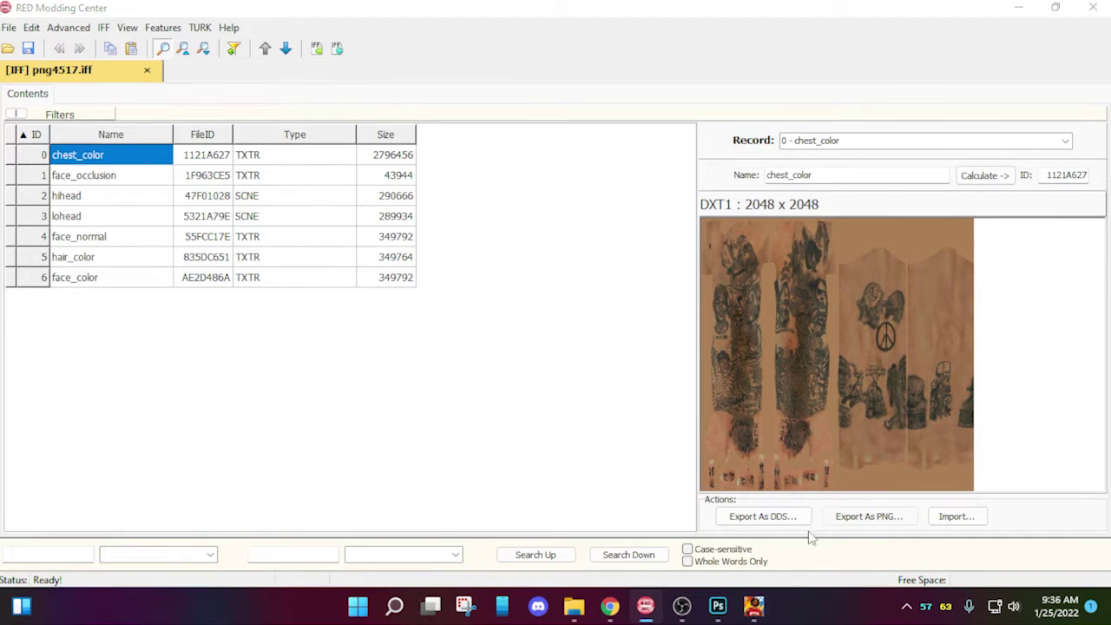
click(418, 388)
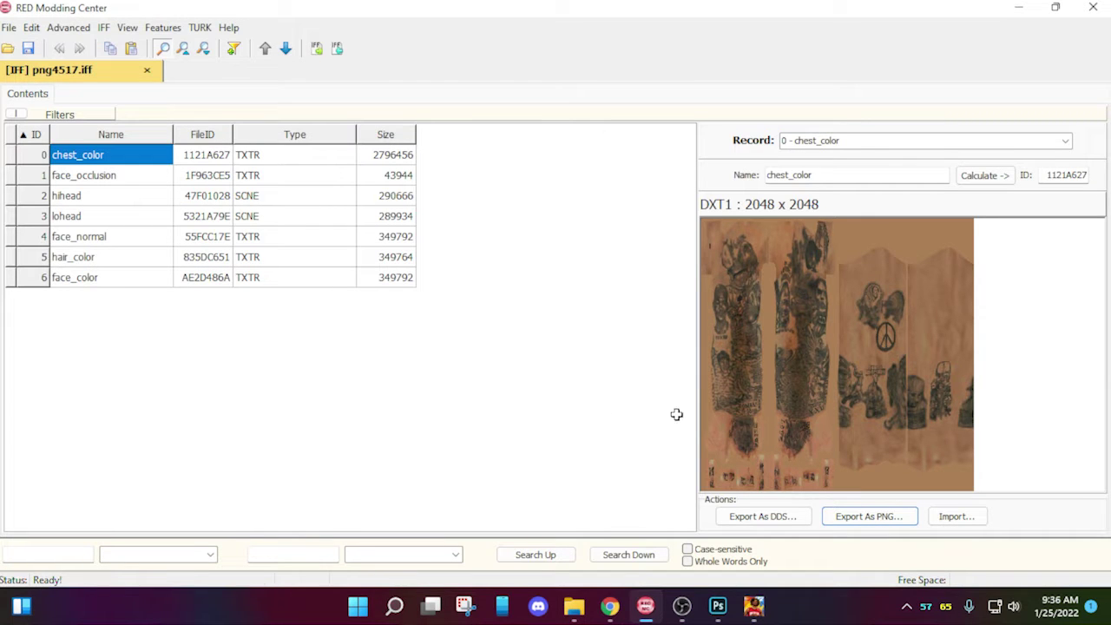
click(1017, 10)
drag(59, 489, 395, 356)
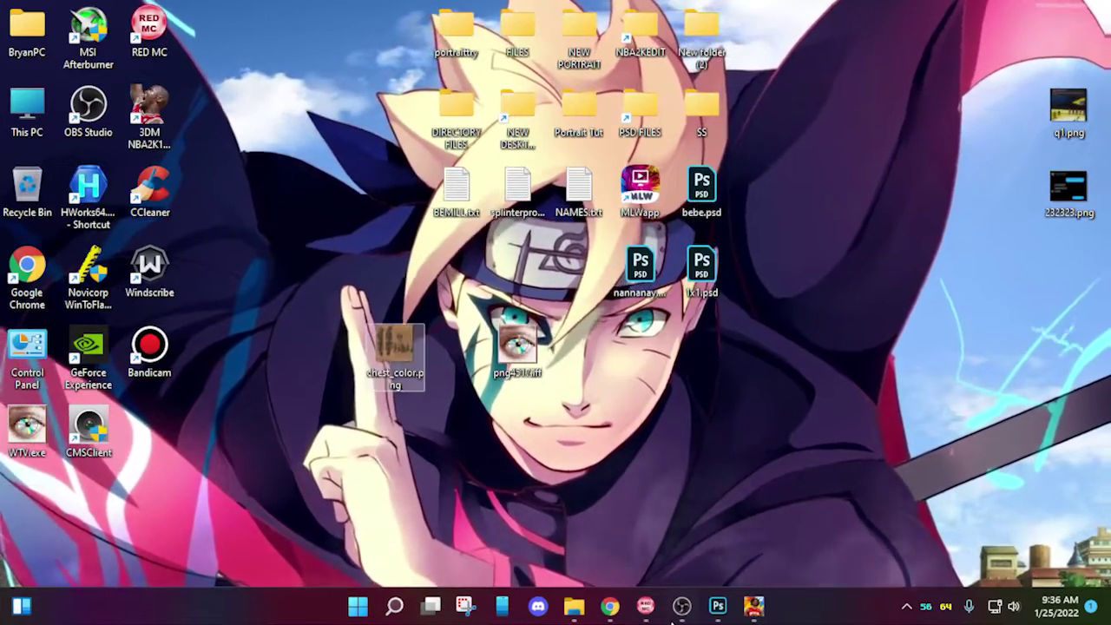
Step: Open chest_color.png from the Desktop folder in Photoshop and minimize the folder window
click(715, 609)
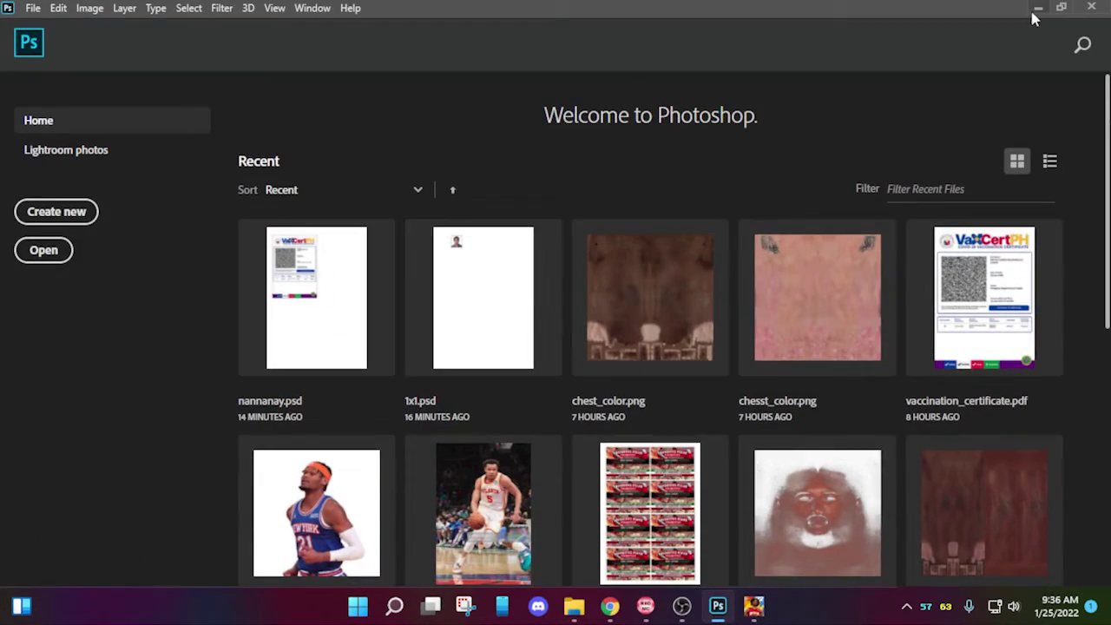
click(573, 605)
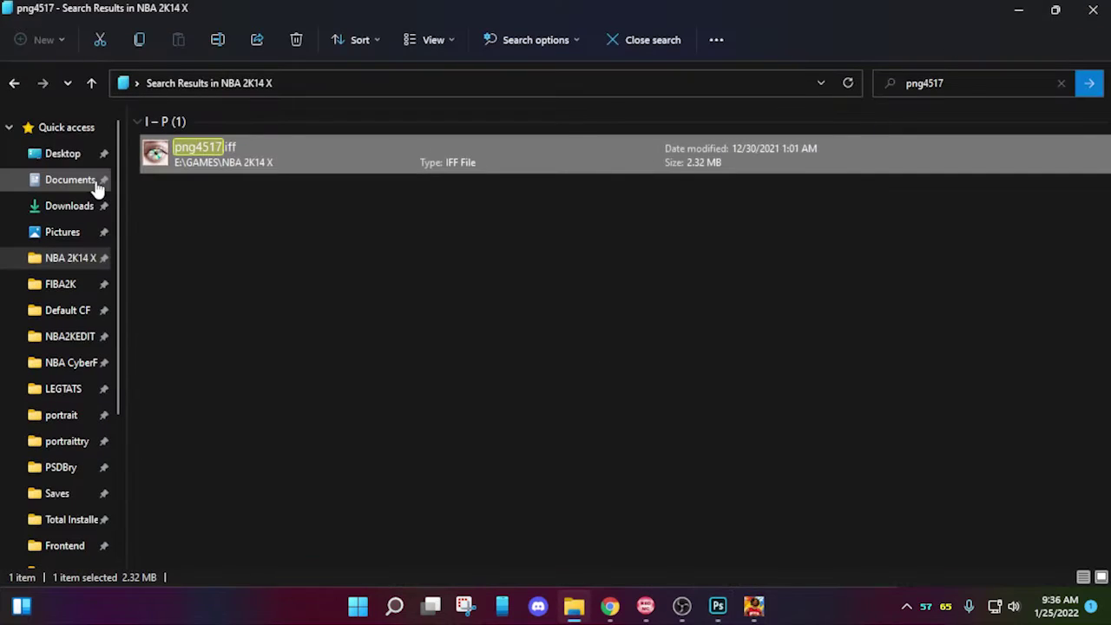
click(73, 155)
click(1057, 10)
click(950, 329)
drag(950, 336, 157, 327)
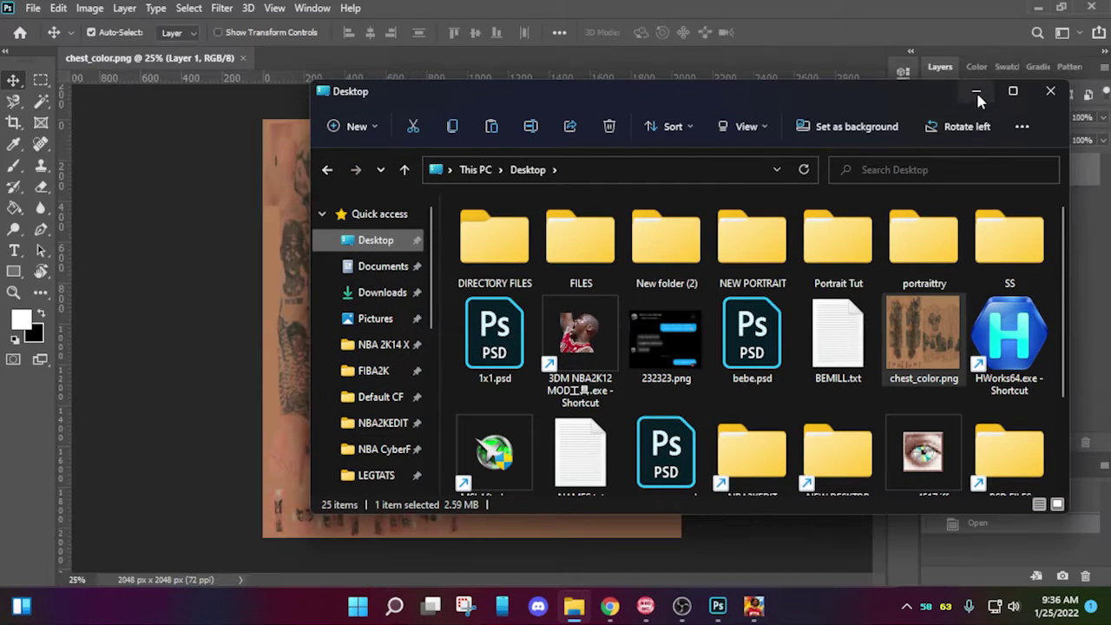
click(976, 94)
scroll(501, 367, up, 1)
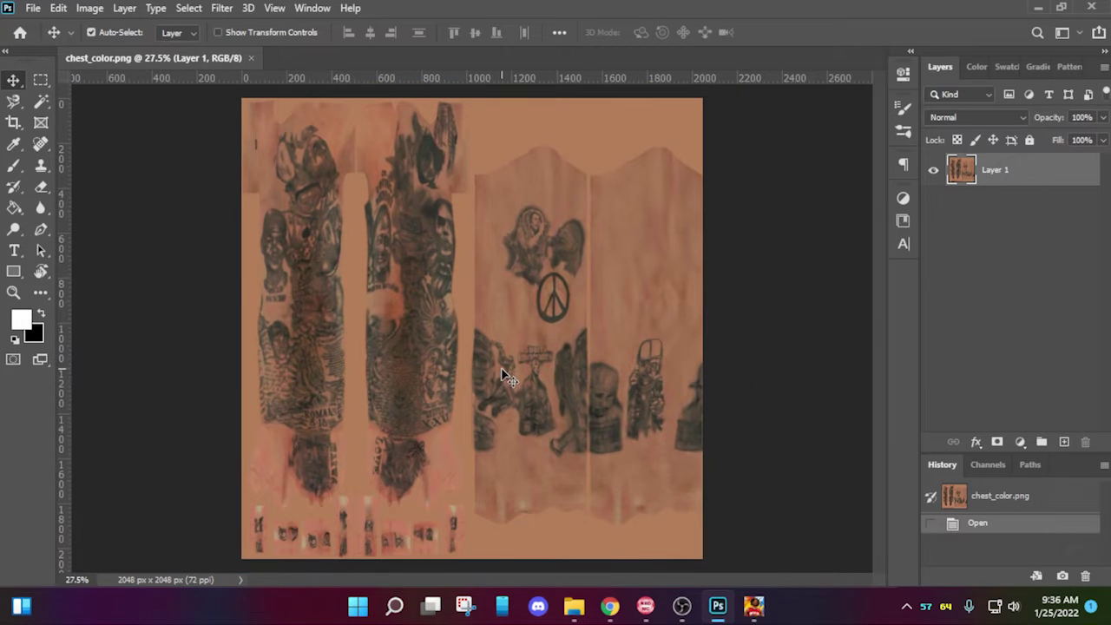
click(41, 80)
scroll(314, 178, down, 1)
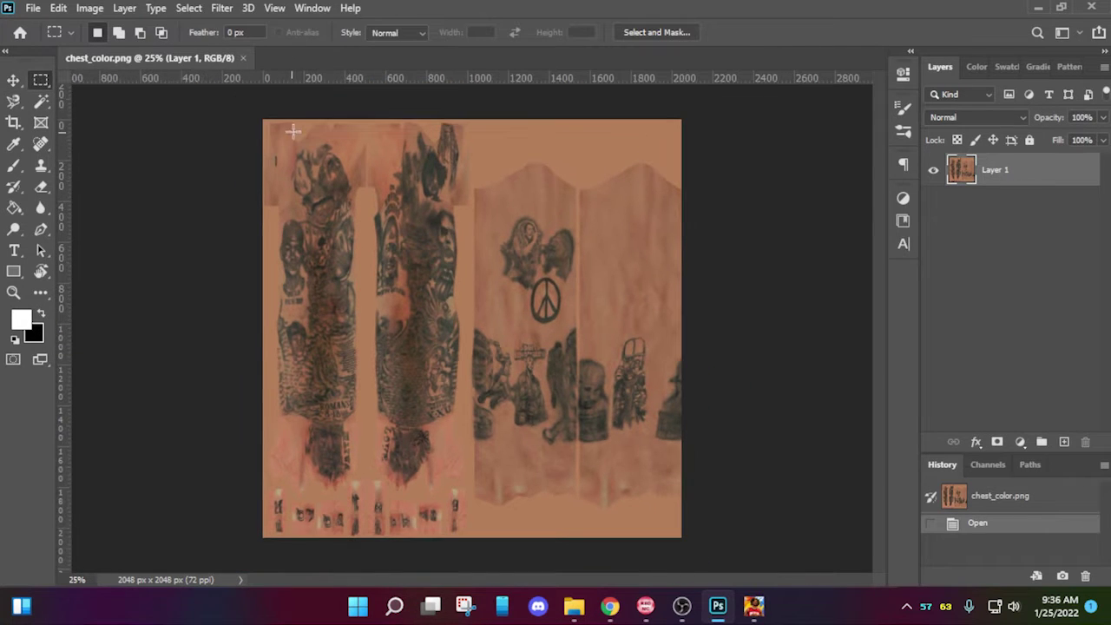
drag(262, 119, 351, 372)
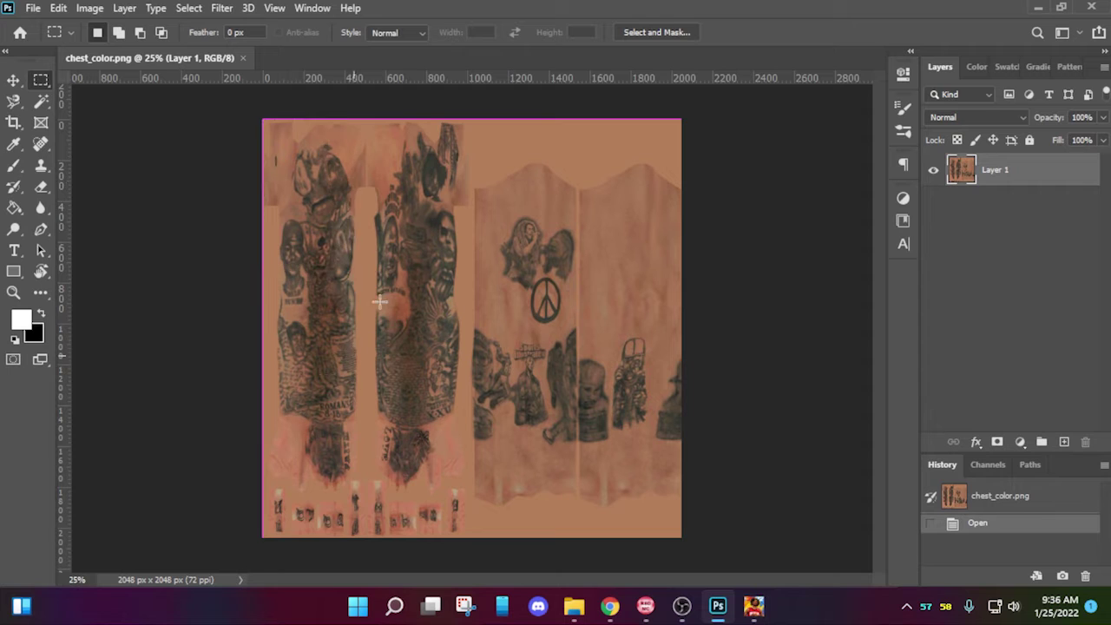
key(ctrl+d)
drag(252, 115, 470, 564)
click(753, 432)
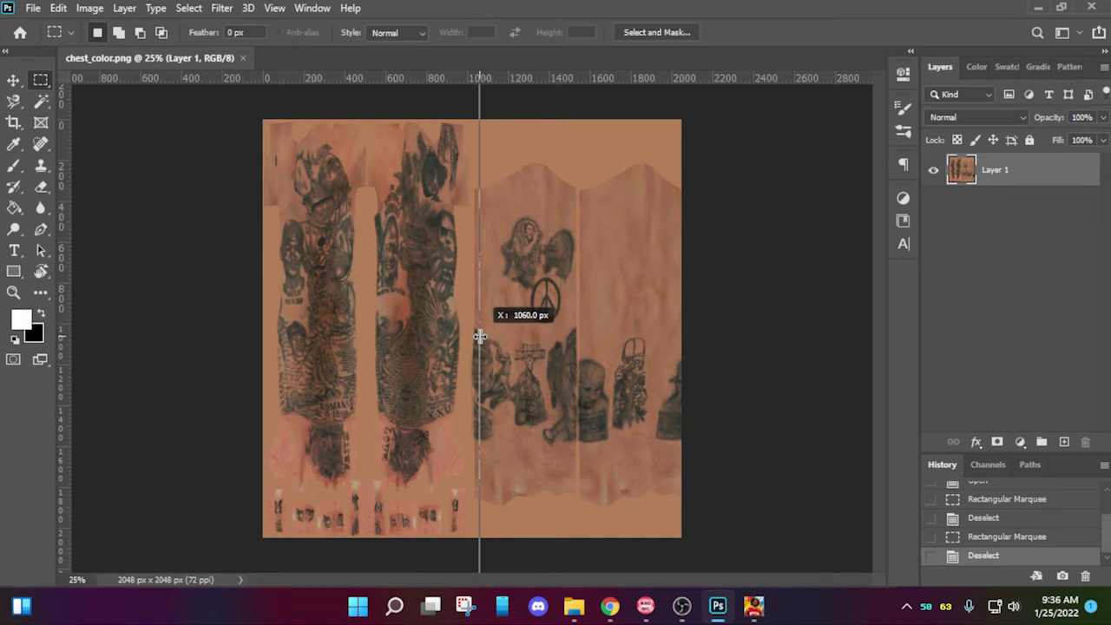
Step: Place a vertical guide at the middle of the texture and marquee-select the 1024 × 2048 px arm half beside it
scroll(506, 174, down, 1)
scroll(488, 193, up, 4)
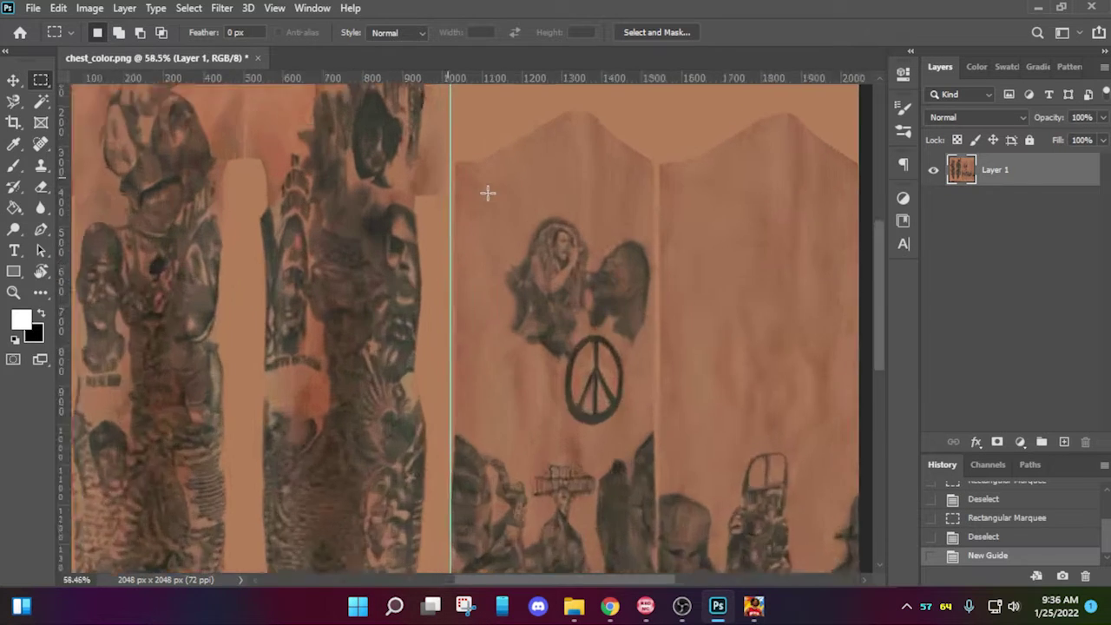
scroll(466, 260, down, 4)
scroll(466, 268, down, 1)
scroll(466, 268, up, 1)
scroll(467, 271, up, 1)
scroll(467, 271, up, 1)
scroll(130, 121, down, 2)
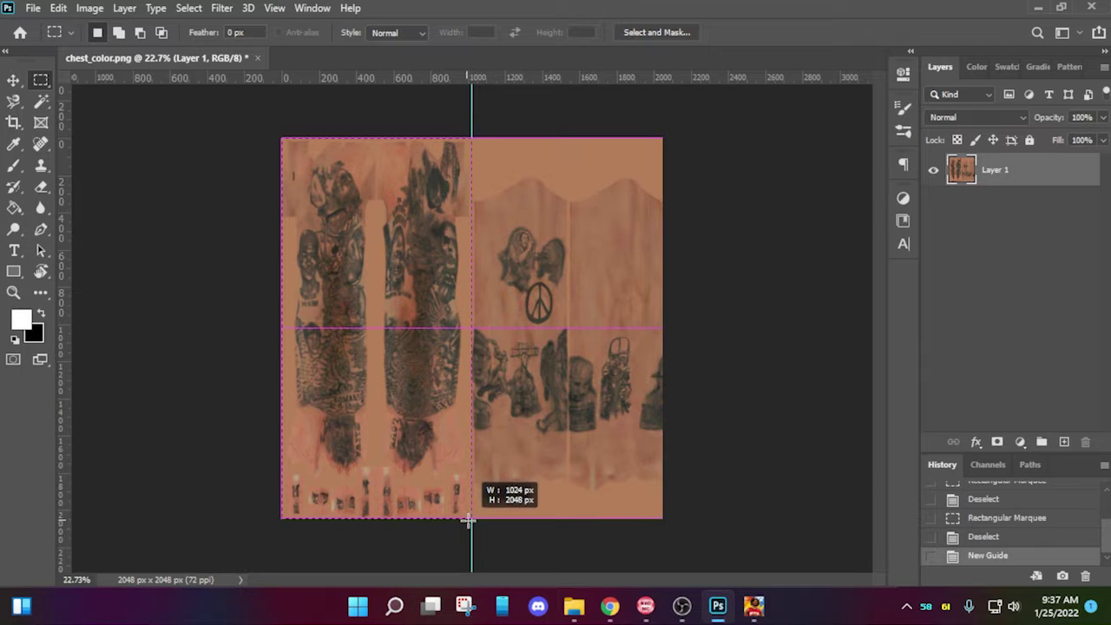
drag(468, 520, 468, 519)
Step: Copy the selected arm half to a new layer and delete the original full-texture layer
right_click(410, 278)
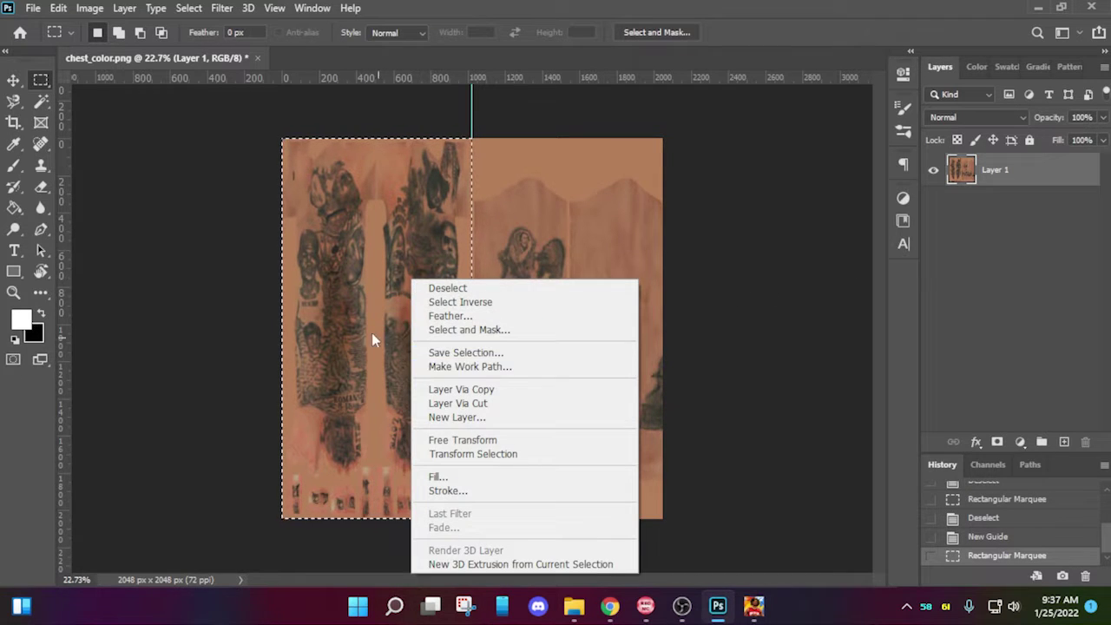
click(502, 389)
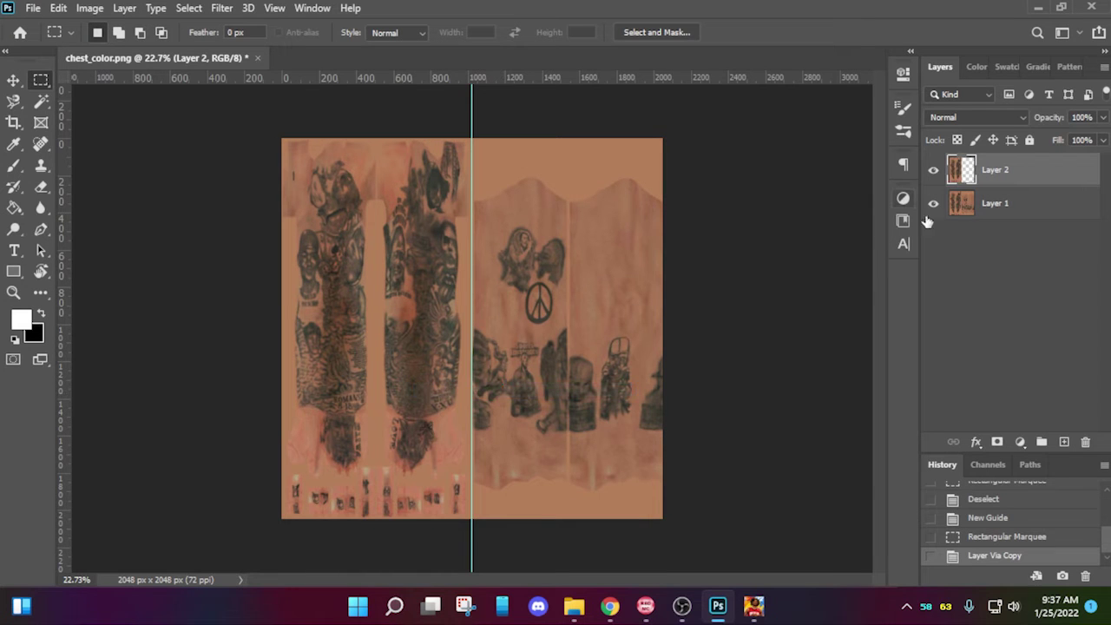
click(989, 209)
right_click(990, 208)
click(1022, 303)
drag(985, 210, 1084, 442)
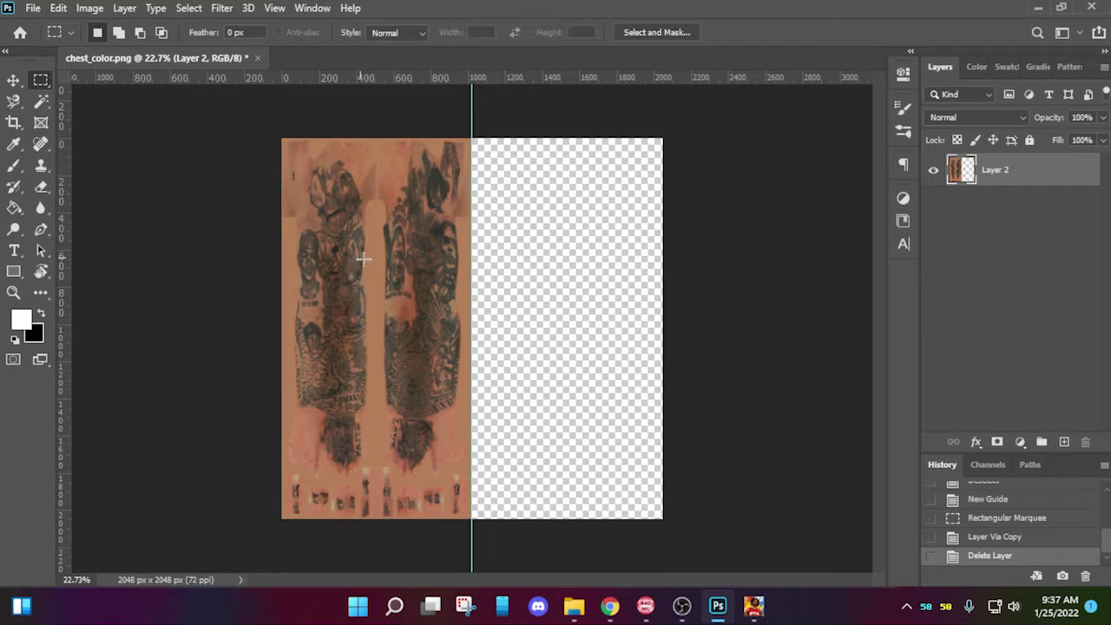
Step: Stretch the arm layer horizontally across the whole canvas to 2048 × 2048 px and apply the transform
key(ctrl+t)
drag(471, 328, 660, 338)
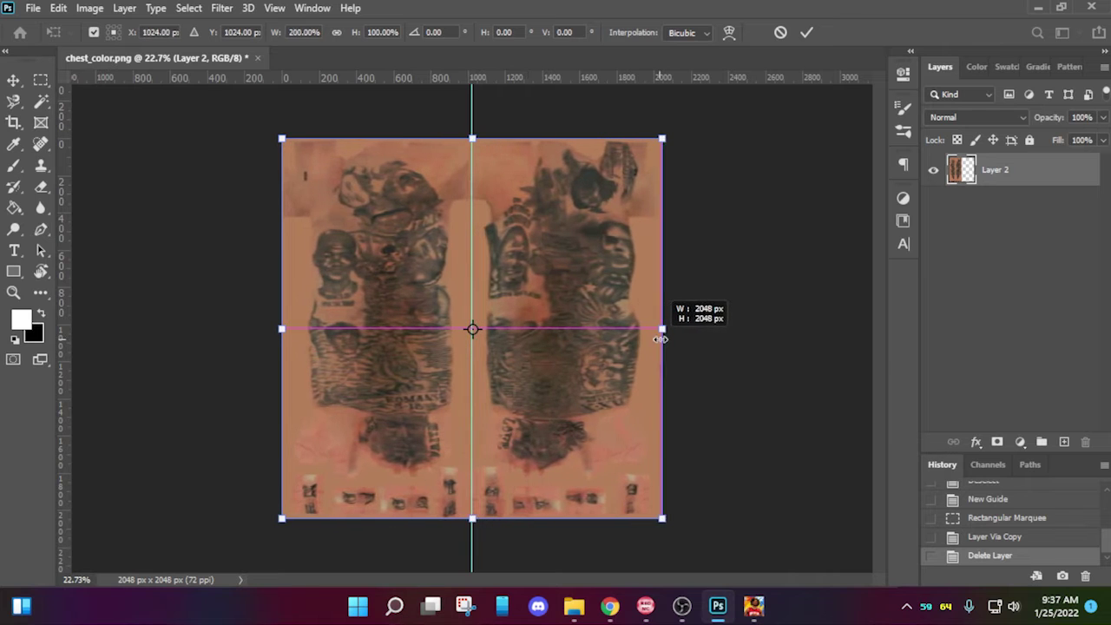
click(804, 35)
scroll(475, 334, down, 1)
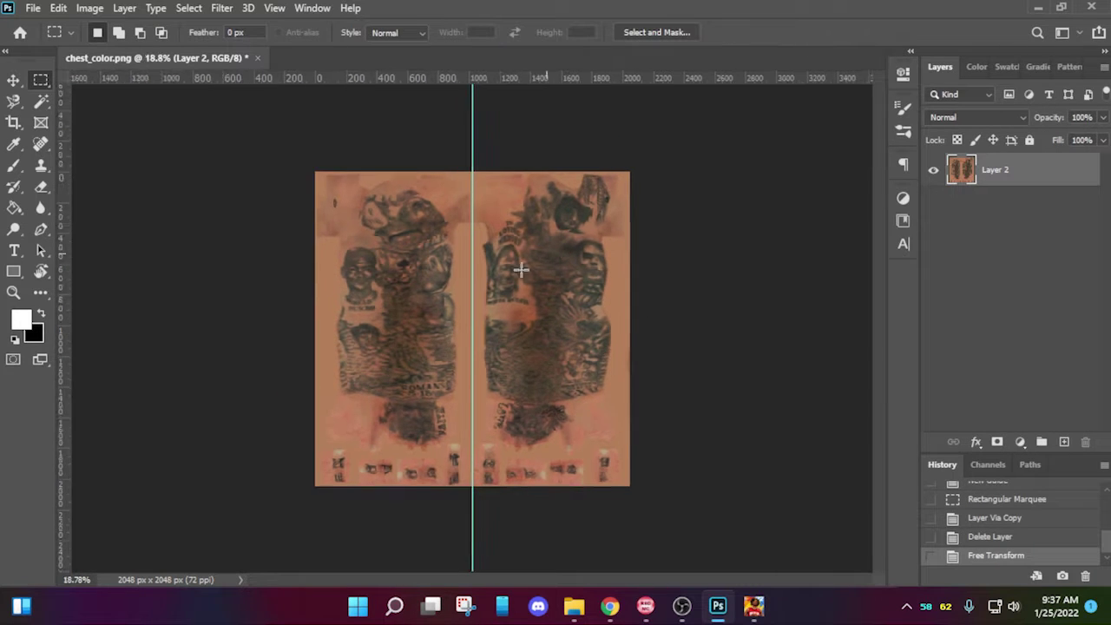
scroll(477, 337, up, 4)
key(v)
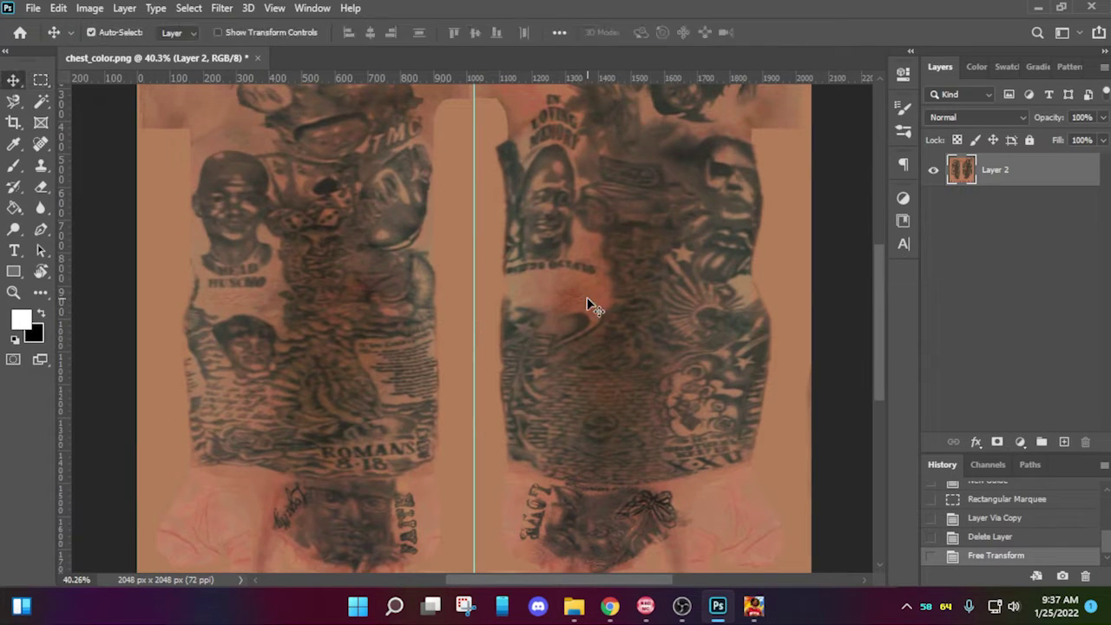
Step: Save a PNG copy of the stretched texture to the Desktop as chest_color.png, replacing the existing file
scroll(585, 296, down, 3)
scroll(469, 349, down, 2)
scroll(483, 399, up, 4)
scroll(484, 399, down, 2)
scroll(483, 401, up, 1)
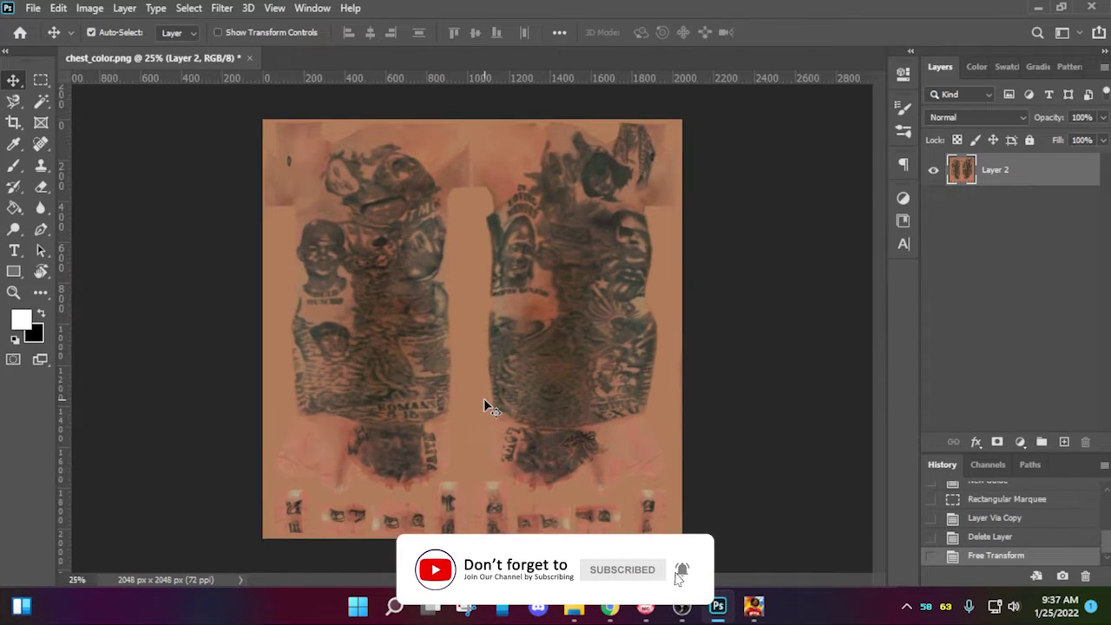
key(ctrl+shift+s)
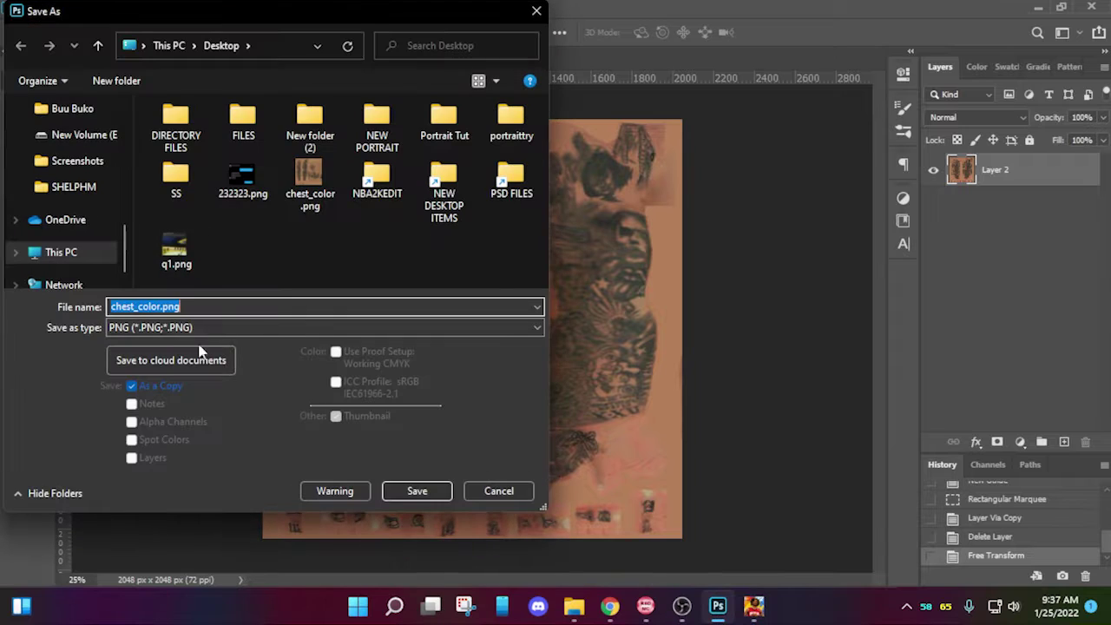
double_click(311, 194)
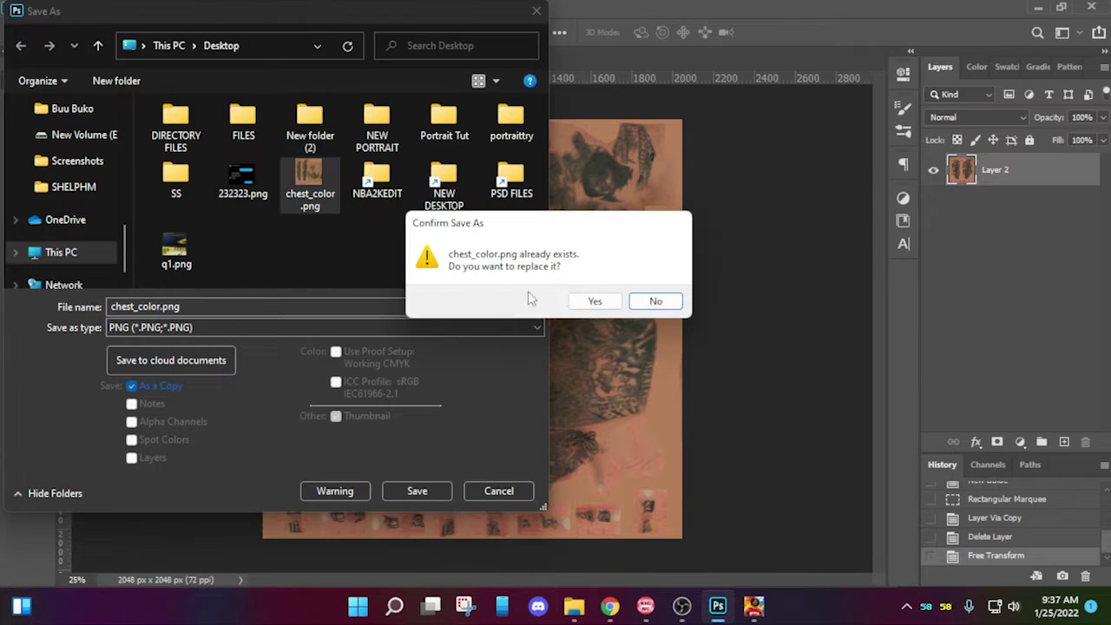
click(599, 299)
click(657, 172)
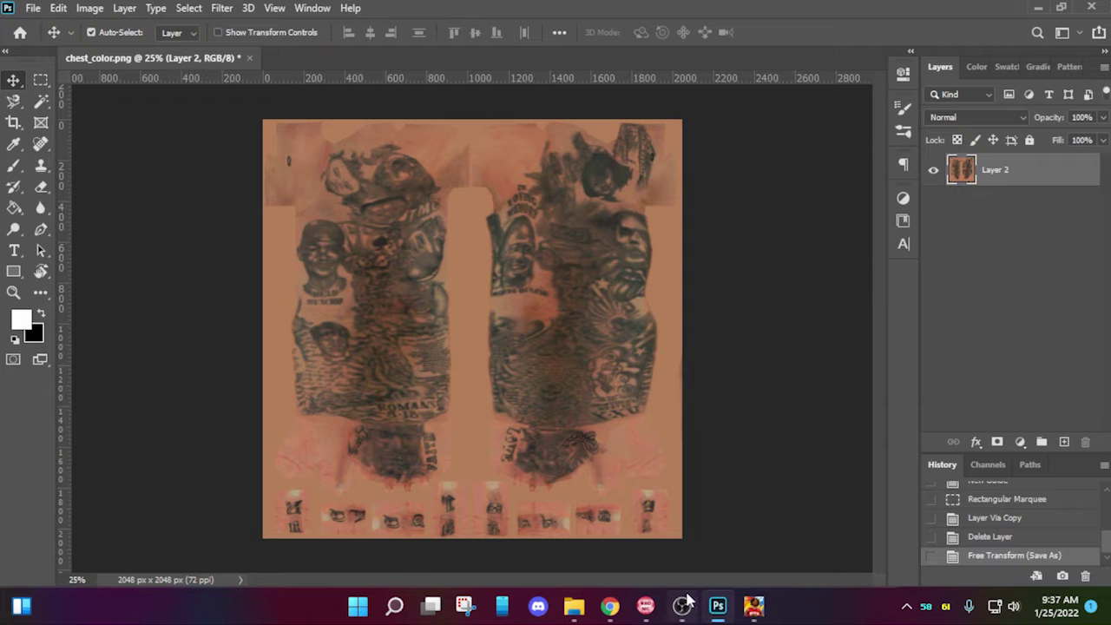
Step: Switch to RED Modding Center and import the edited chest_color.png into the chest_color record of png4517.iff
click(647, 607)
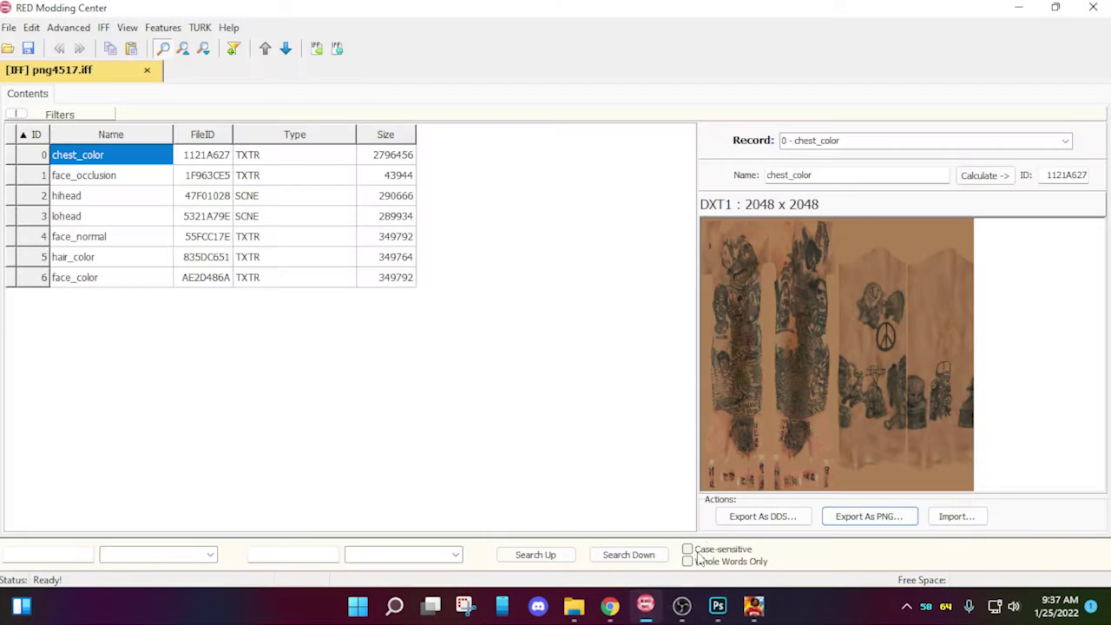
click(956, 517)
double_click(319, 215)
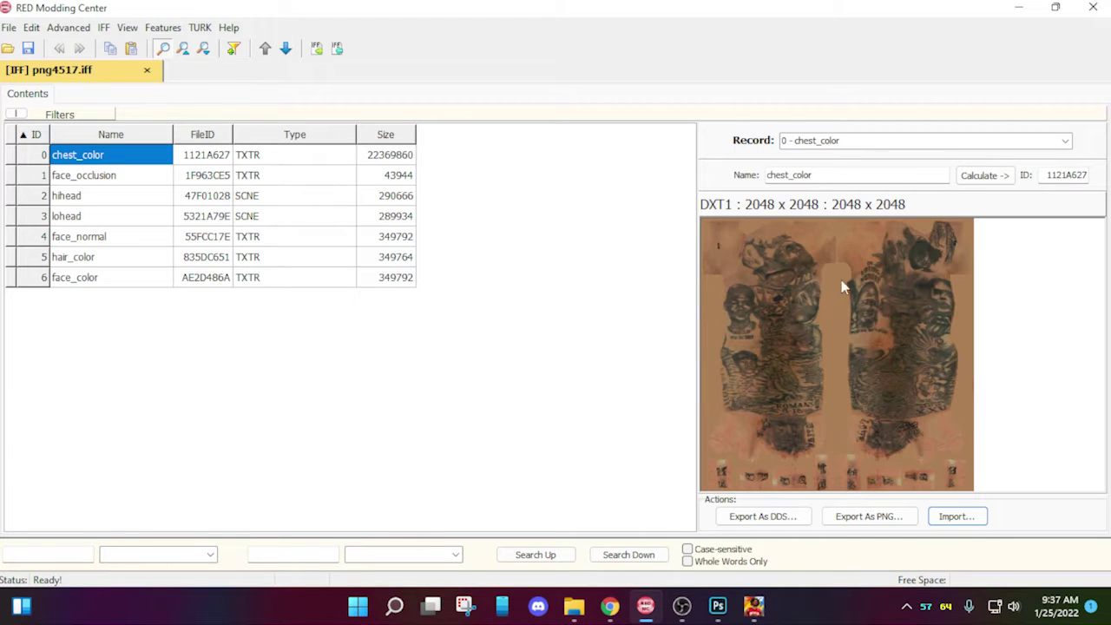
Step: Save png4517.iff and reload the chest_color preview by viewing face_occlusion and returning to chest_color
click(8, 27)
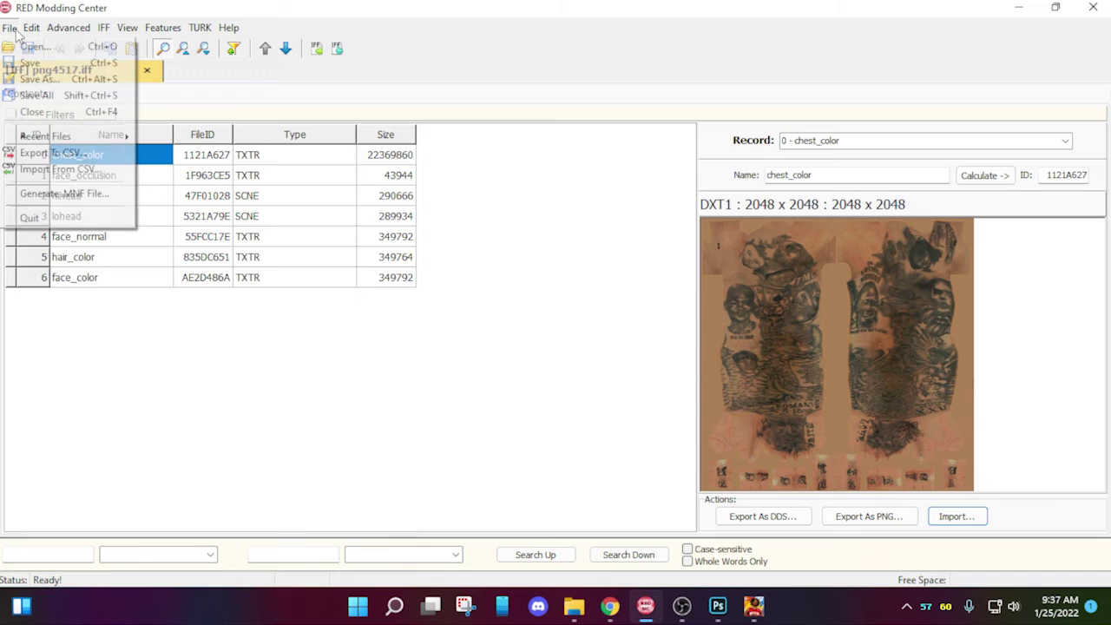
click(43, 68)
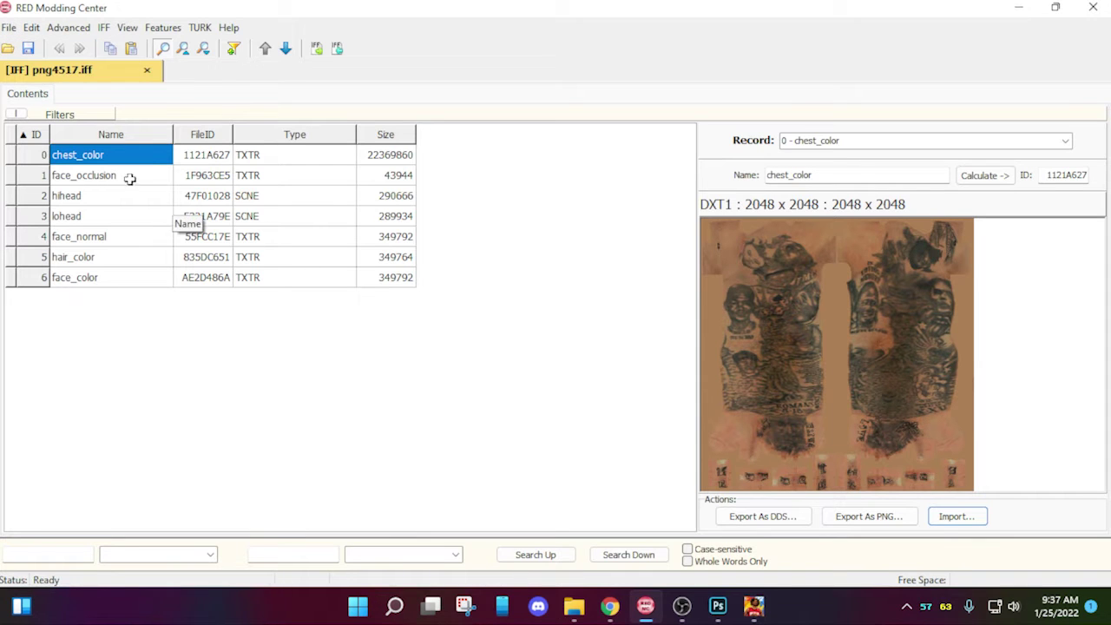
click(128, 176)
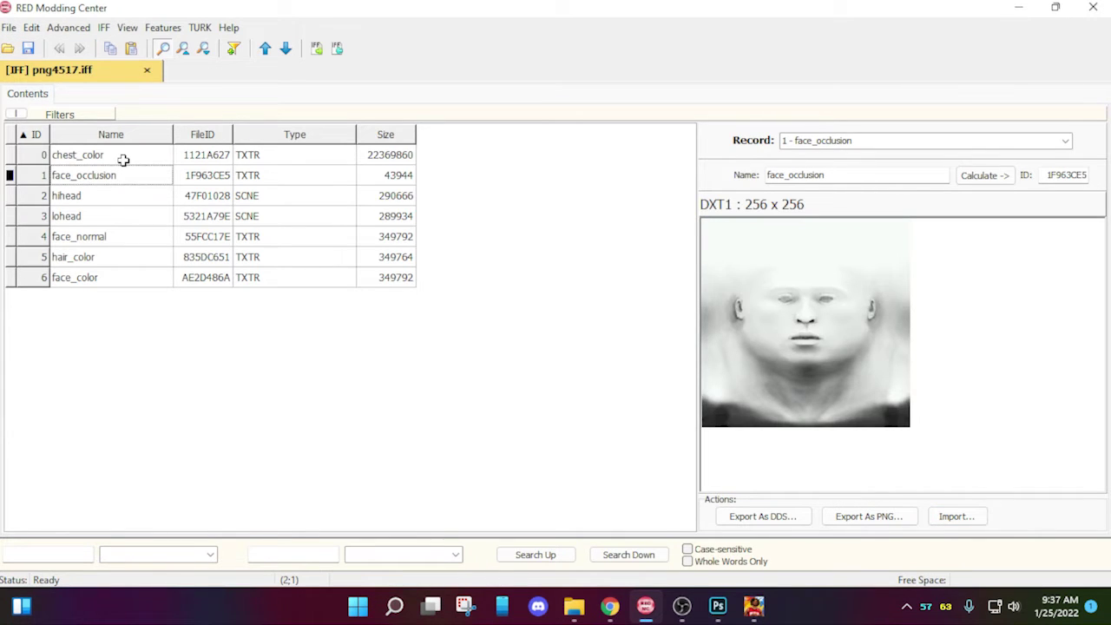
click(123, 160)
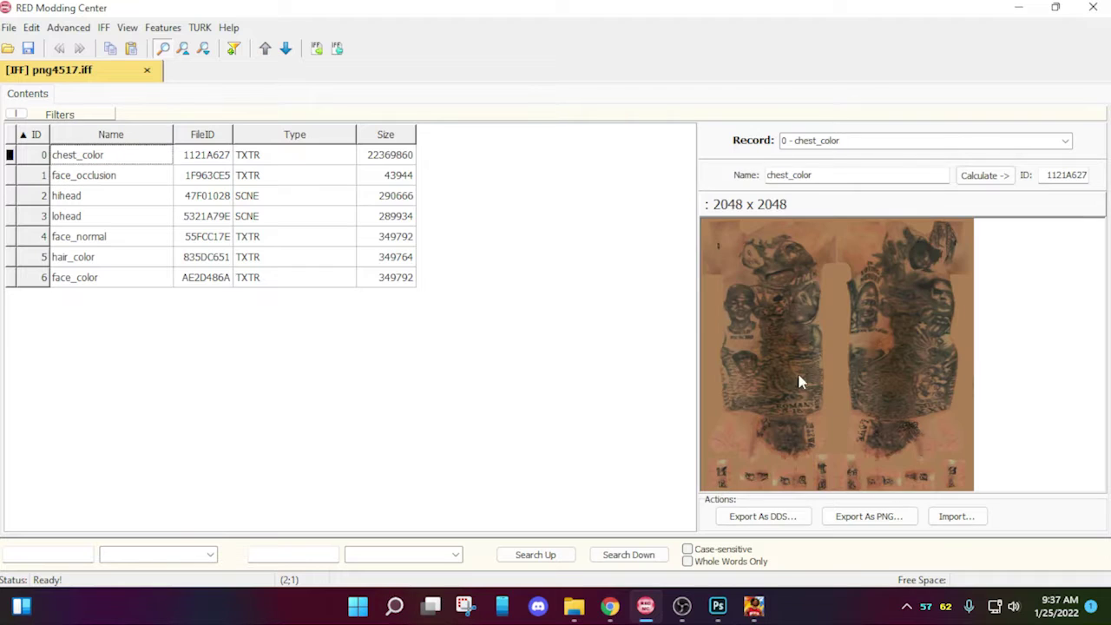
Step: Minimize the open programs and paste png4517.iff into the NBA 2K14 X game folder, replacing the existing file
click(1019, 17)
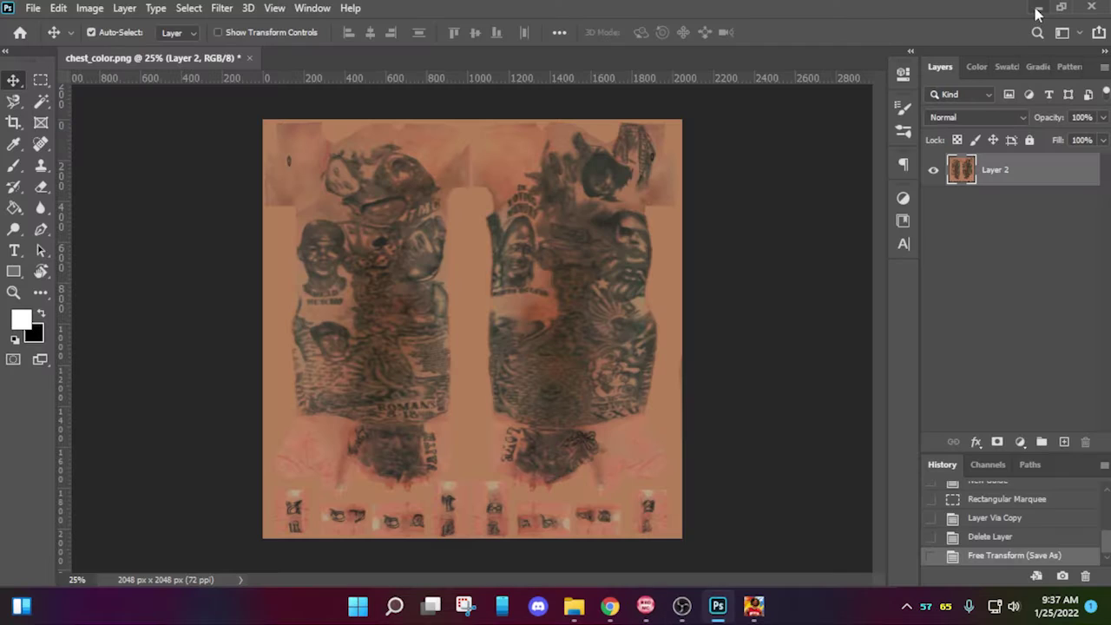
click(1036, 9)
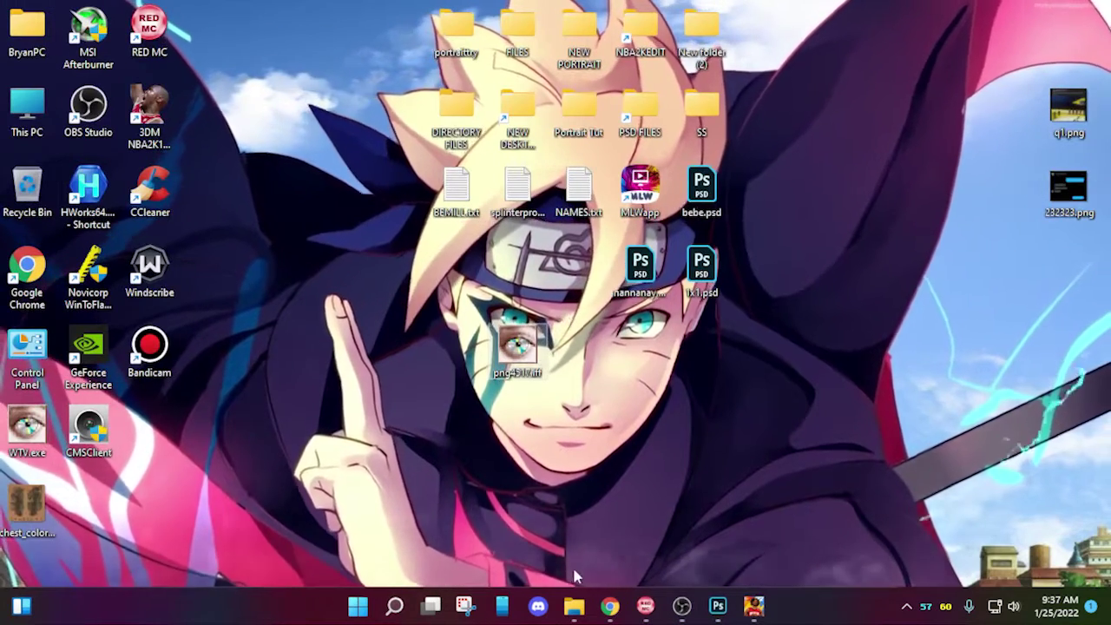
click(573, 608)
click(382, 344)
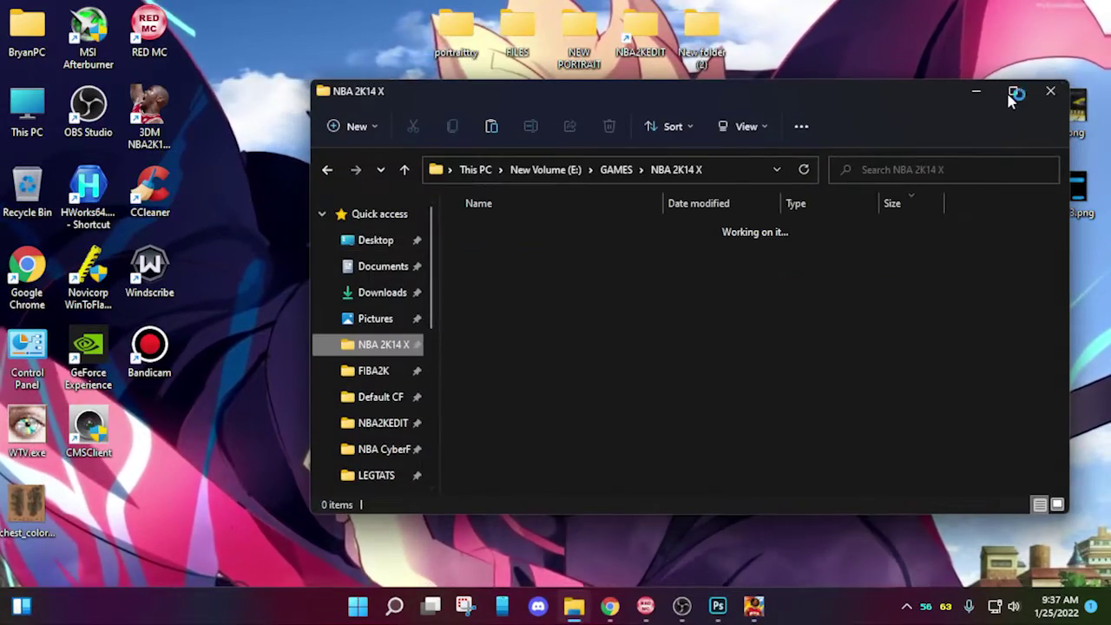
click(1011, 90)
key(ctrl+v)
click(585, 180)
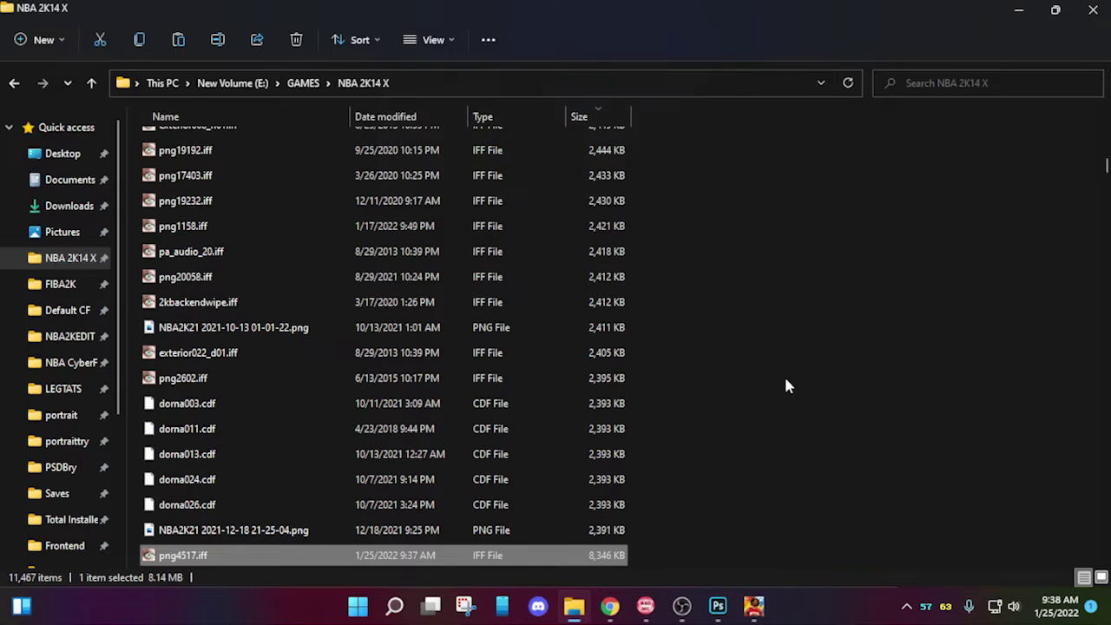
Step: Switch to the NBA 2K game and open Jordan Clarkson from the Utah Jazz roster in Edit Player
click(753, 605)
key(Down)
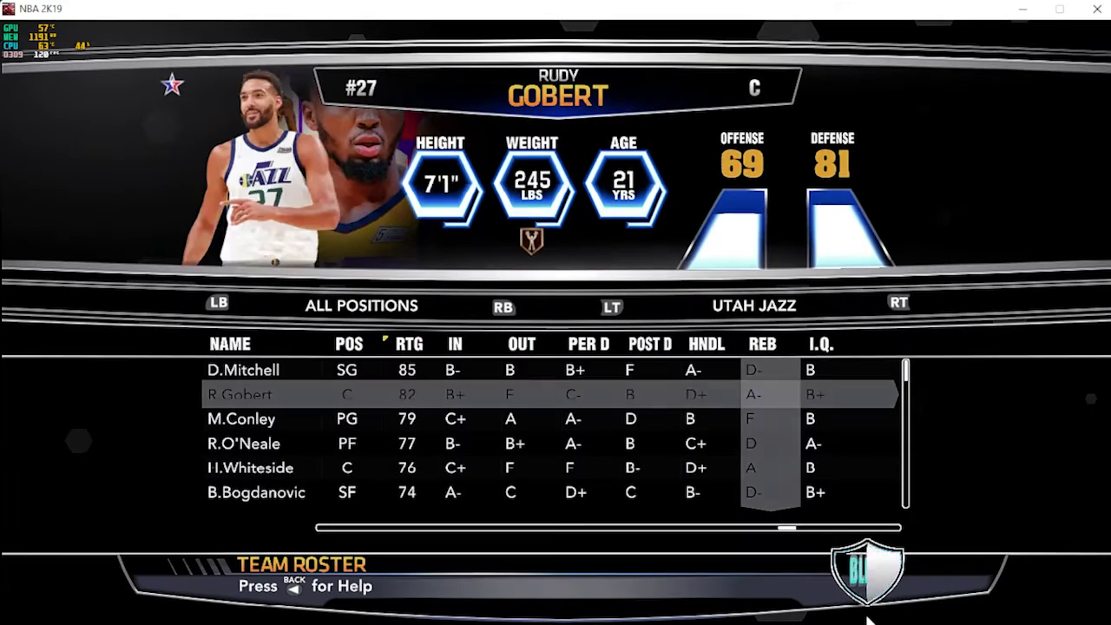
key(Down)
key(Down)
key(Down)
key(Down)
key(Down)
key(Down)
key(Up)
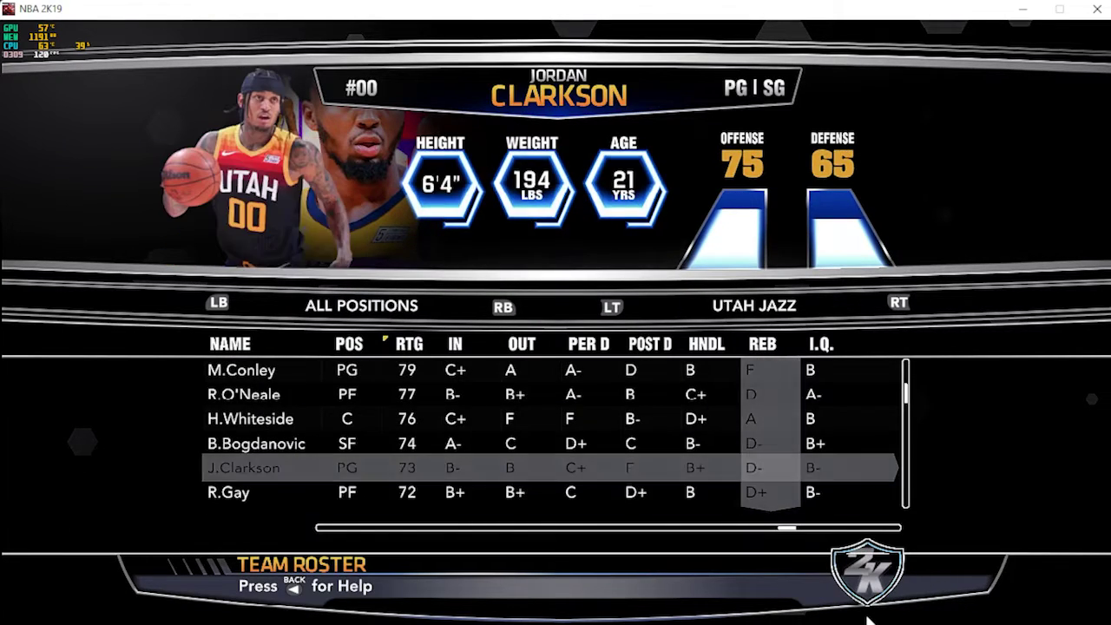
key(Return)
key(Down)
key(Return)
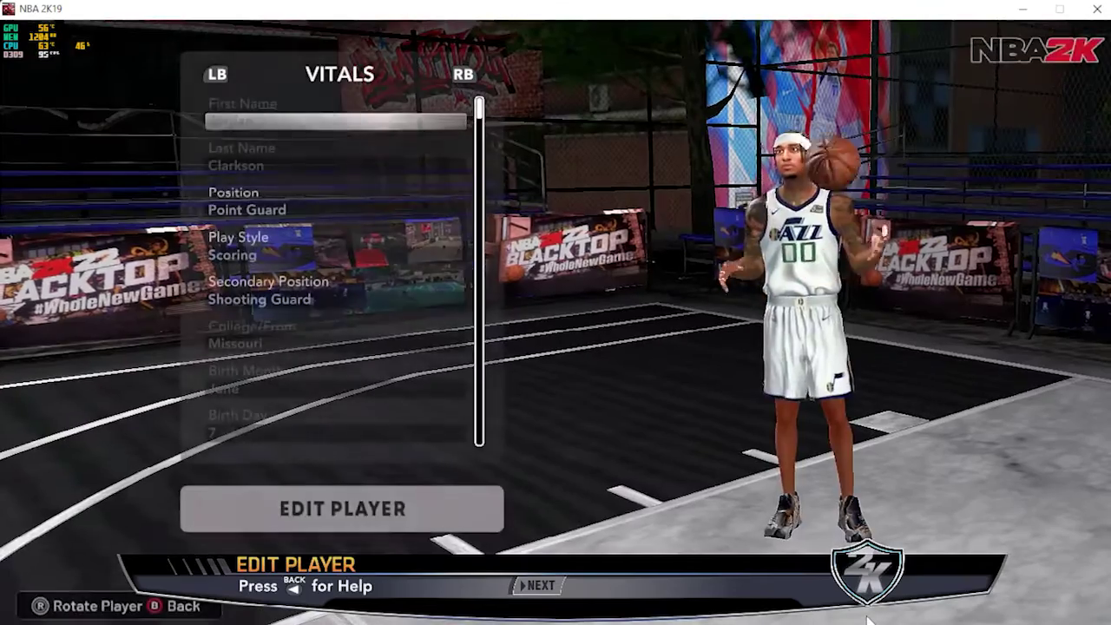
Step: Examine Jordan Clarkson's face and arm tattoos through the headband, arm and elbow items of Gear and Shoes
key(e)
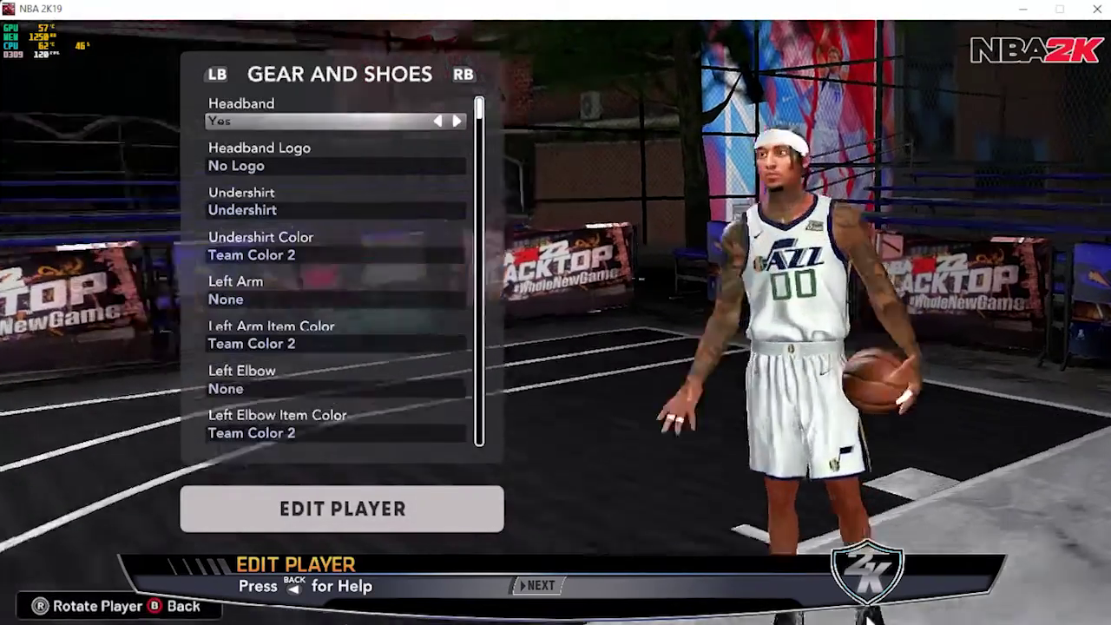
key(e)
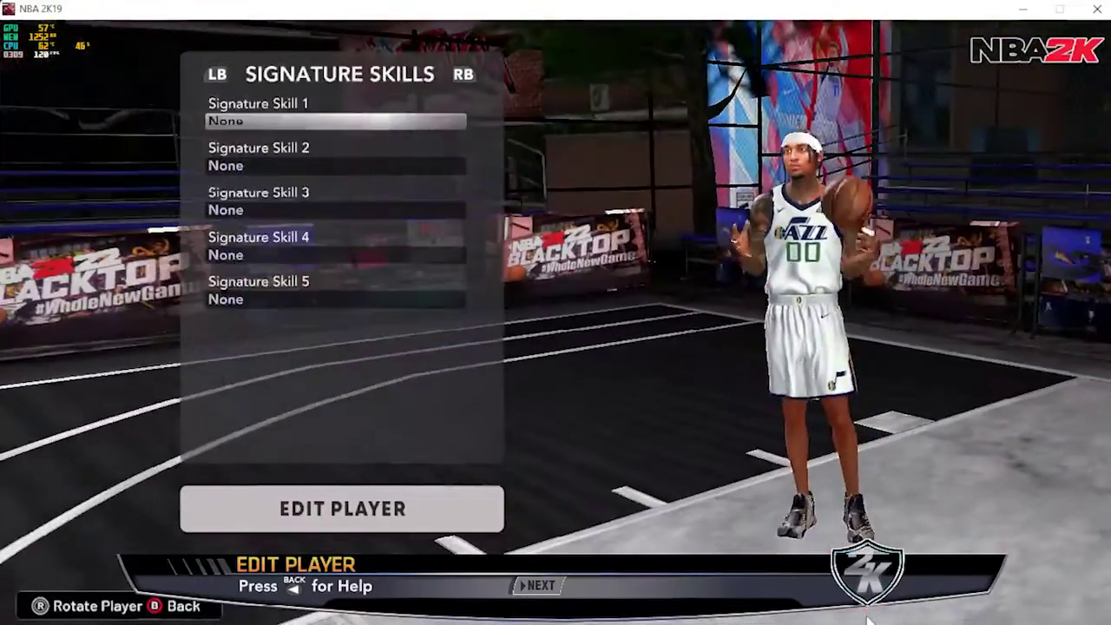
key(e)
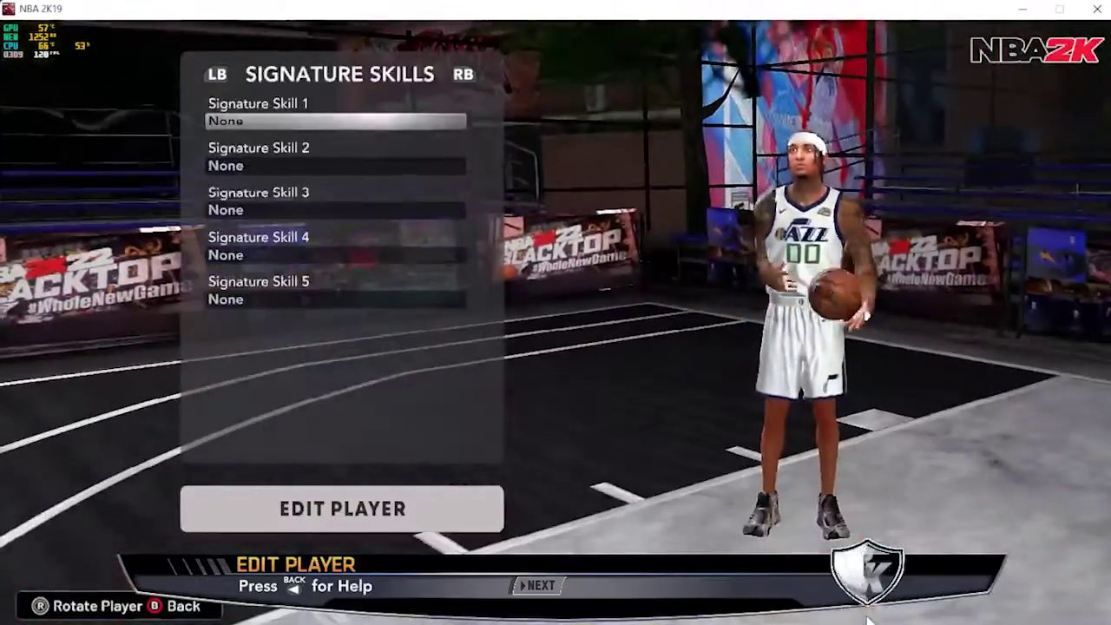
key(q)
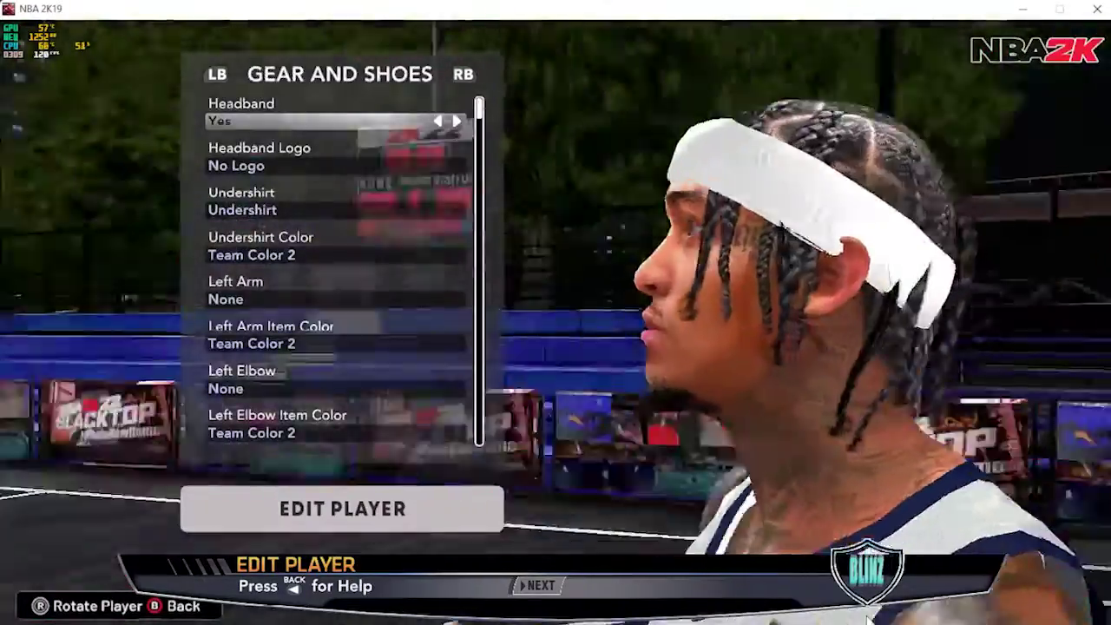
key(e)
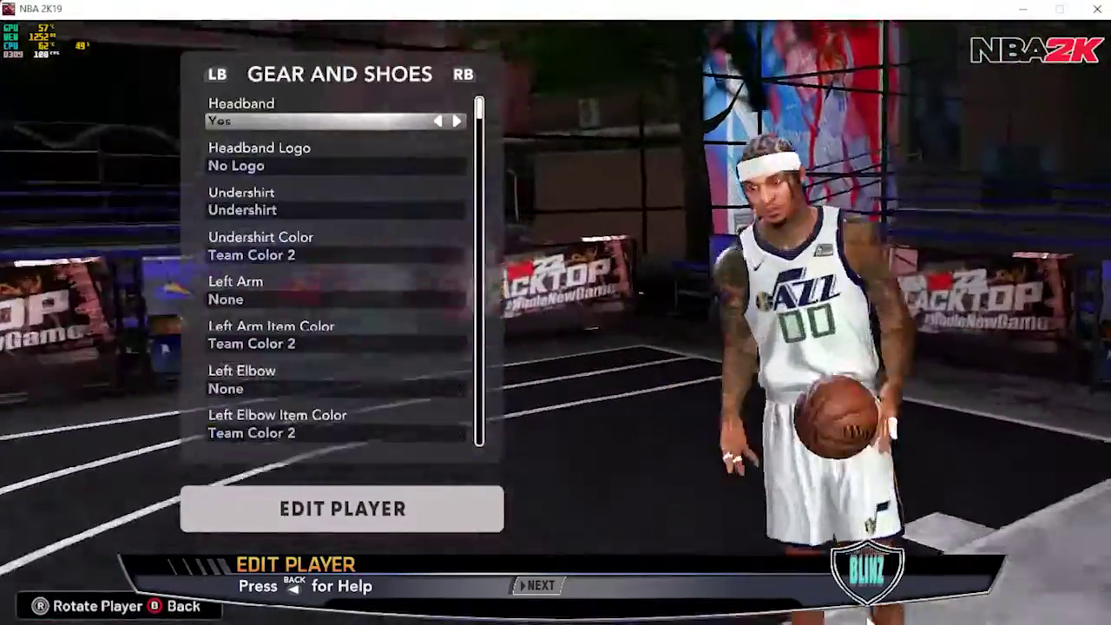
key(Down)
key(Down)
key(Down)
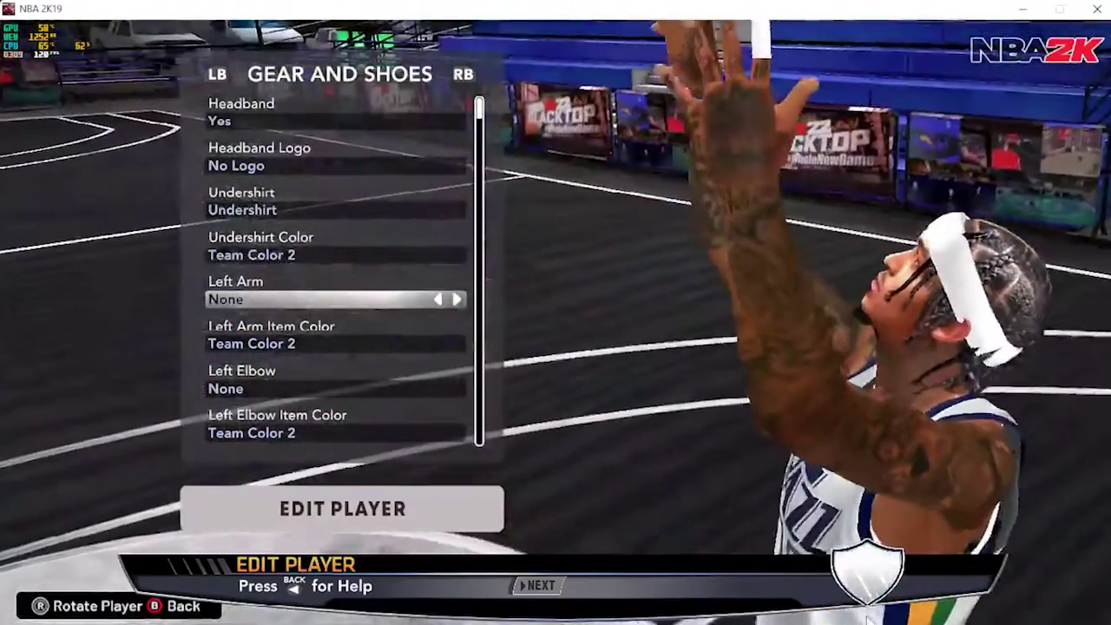
key(Down)
key(Down)
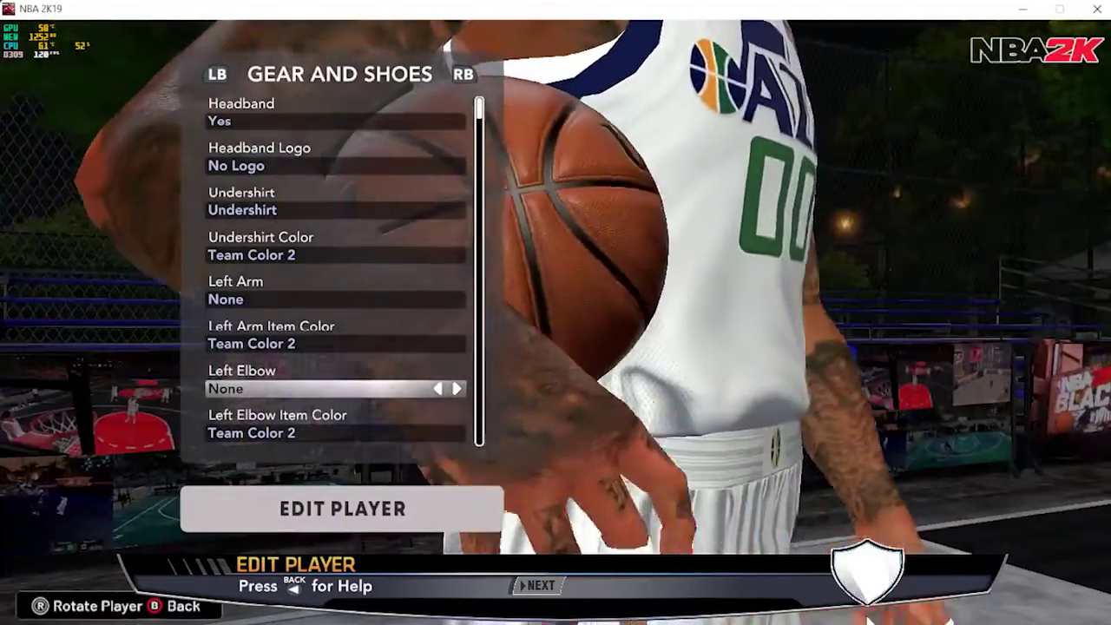
key(e)
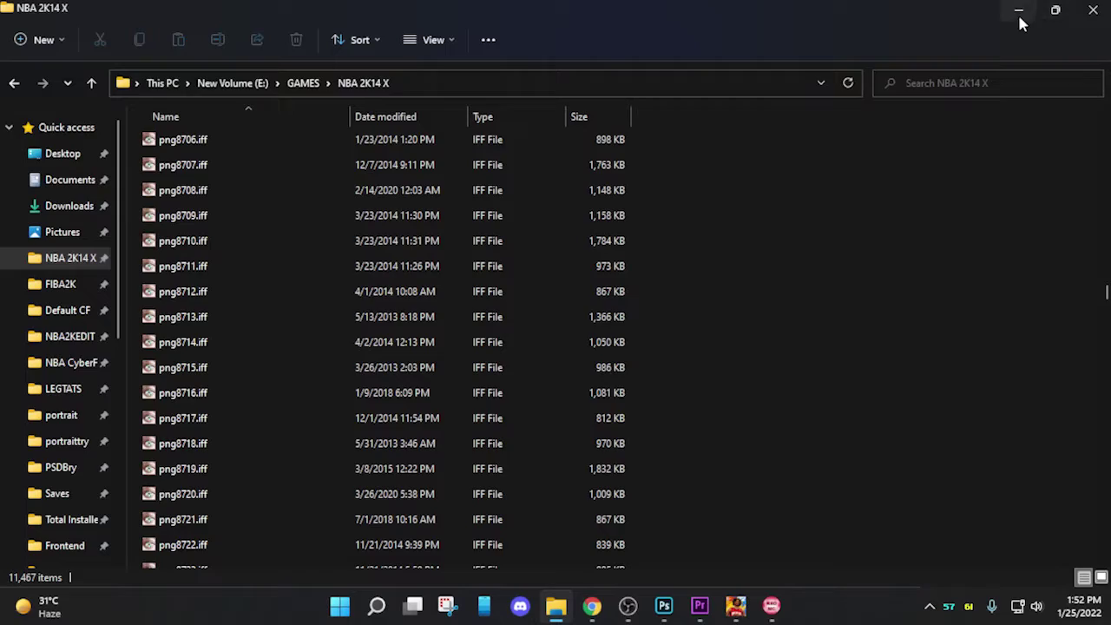
Step: Minimize the NBA 2K14 X folder window and open Seth Curry from the Philadelphia 76ers roster in the game's Edit Player
click(1020, 12)
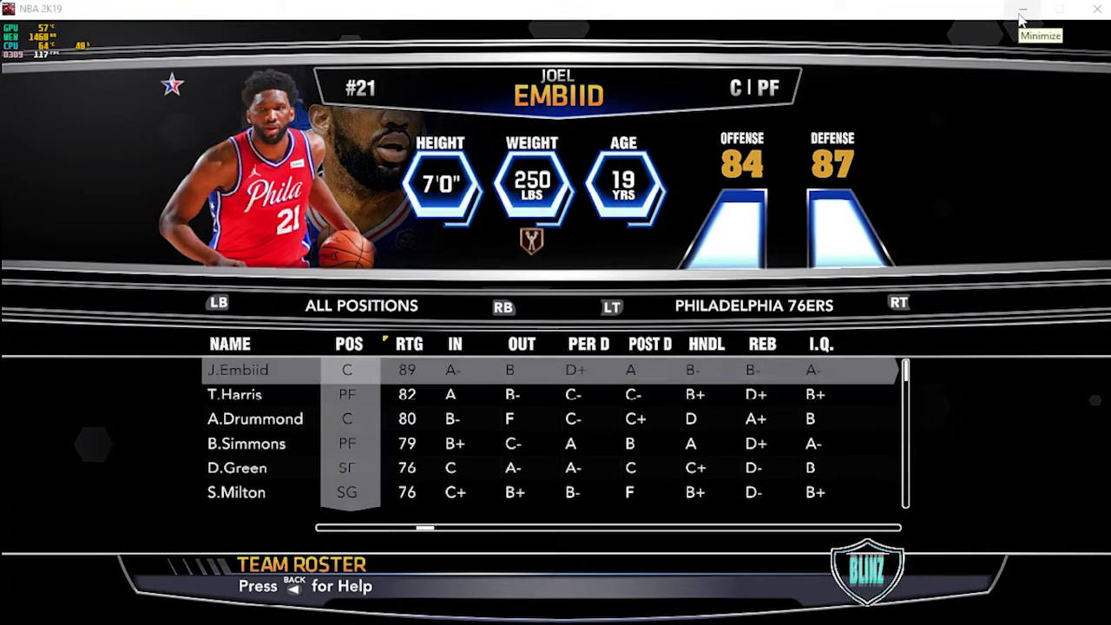
click(1022, 10)
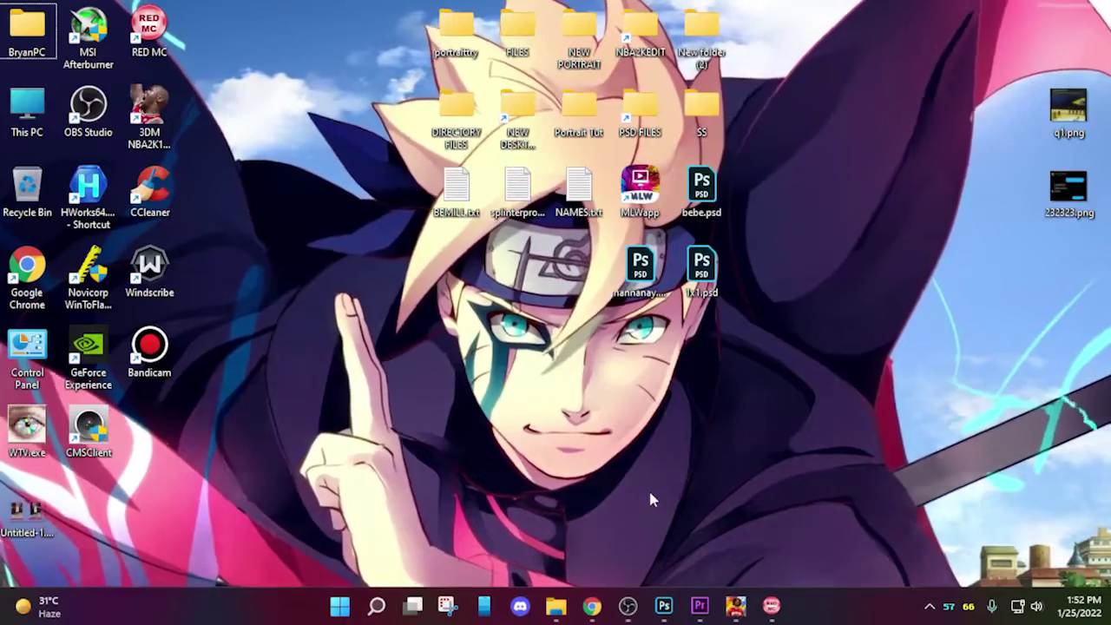
click(733, 612)
key(Down)
key(Down)
key(Down)
key(Down)
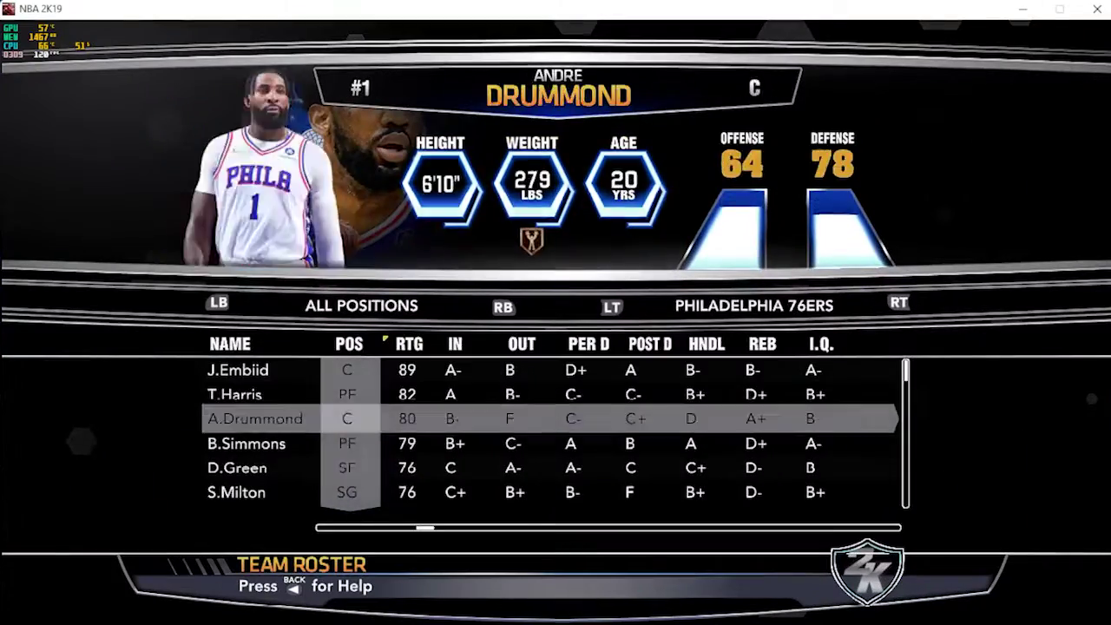
key(Down)
key(Down)
key(Return)
key(Down)
key(Down)
key(Return)
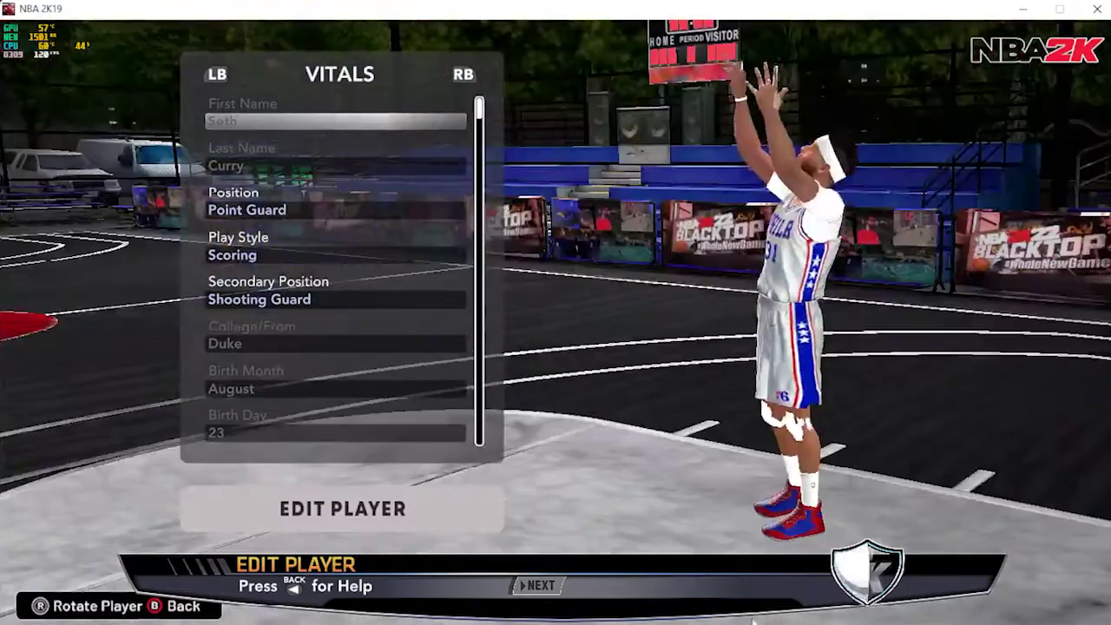
Step: Examine Seth Curry's face and left arm through the Gear and Shoes items down to the left wrist colors
key(e)
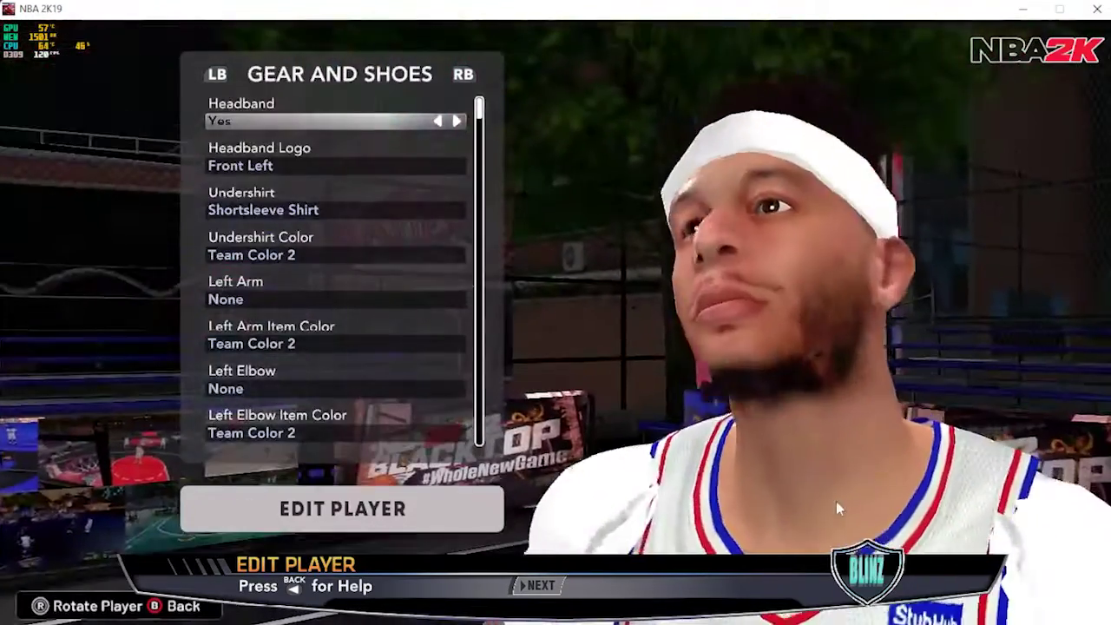
key(Down)
key(Down)
key(Down)
key(Down)
key(Down)
key(Down)
key(Down)
key(Down)
key(Down)
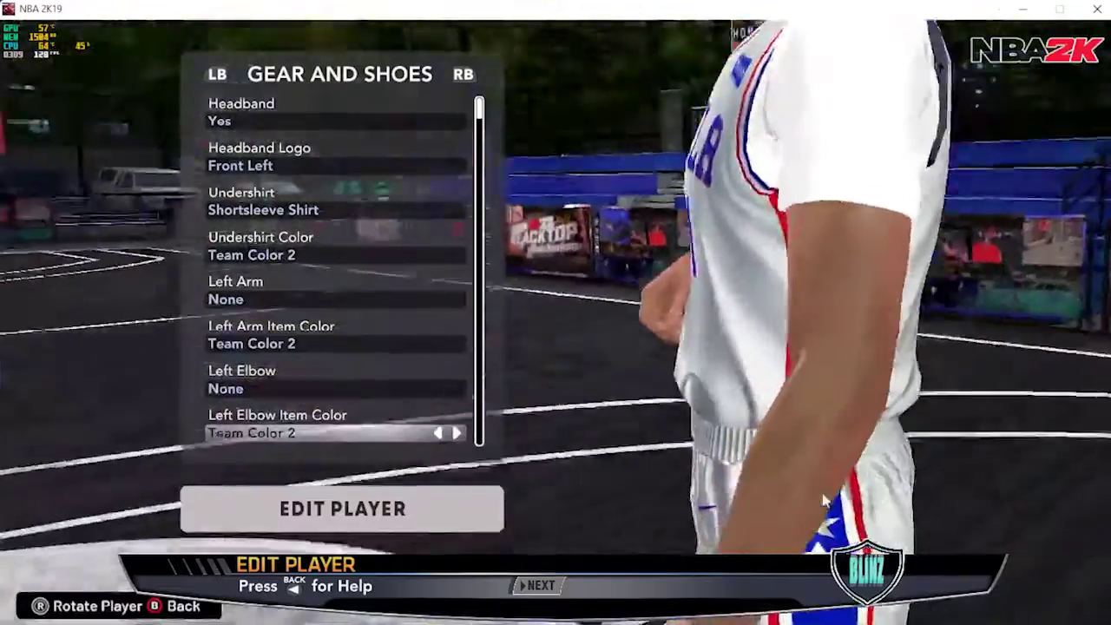
key(Down)
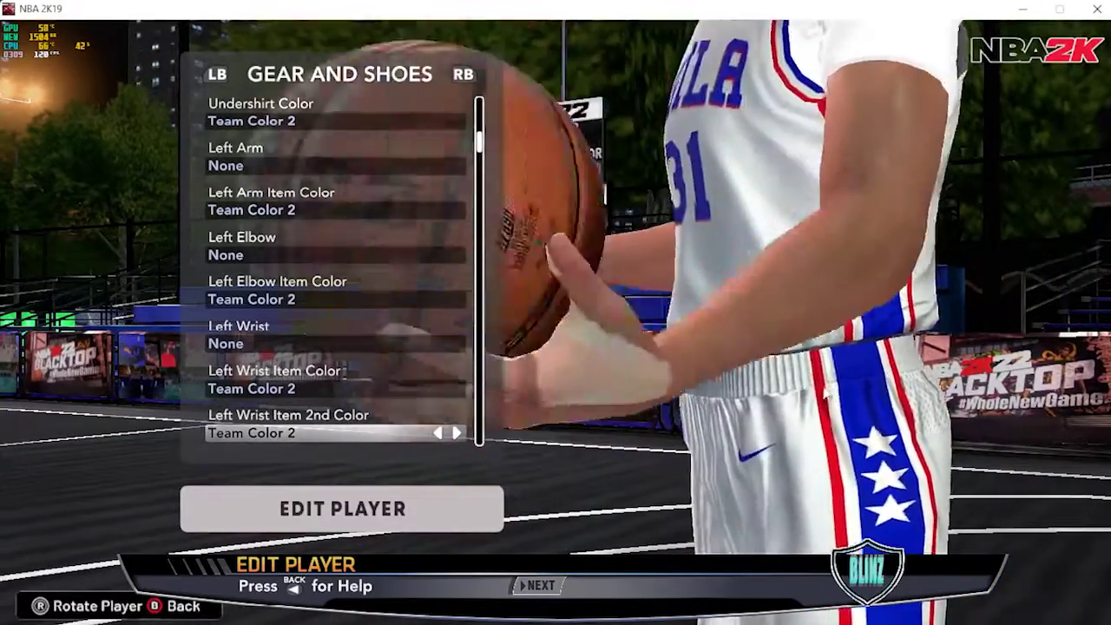
Step: Leave Seth Curry's Edit Player screen and discard any changes
key(q)
key(Escape)
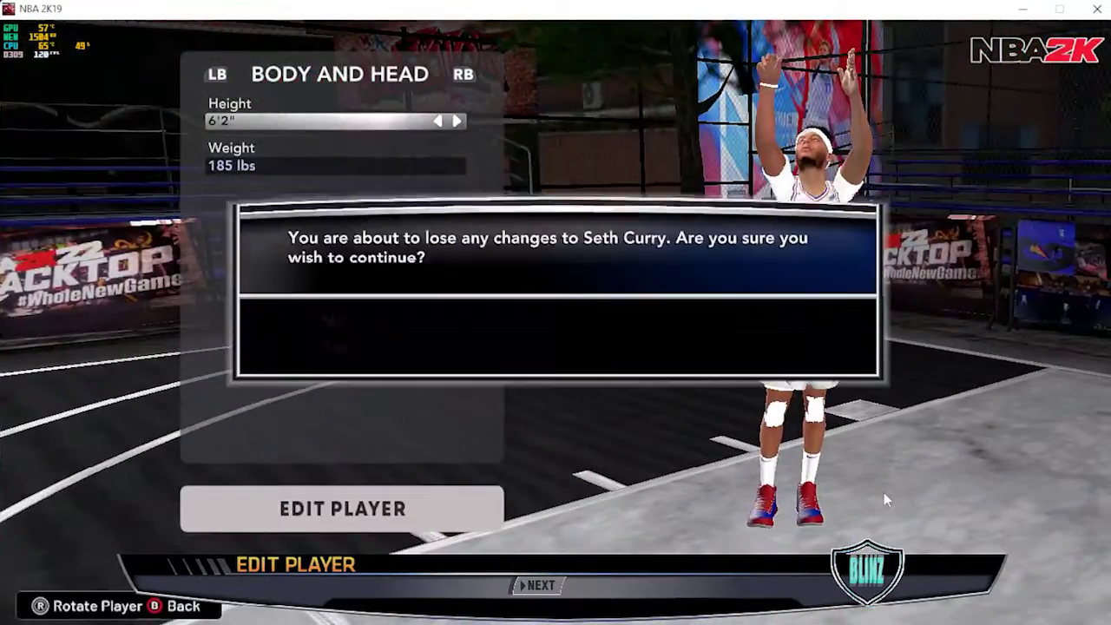
key(Return)
Step: Switch to Chrome and reopen NCR 2022 Filename.pdf from the NBA2K bookmarks to look up Seth Curry's CFID
key(alt+Tab)
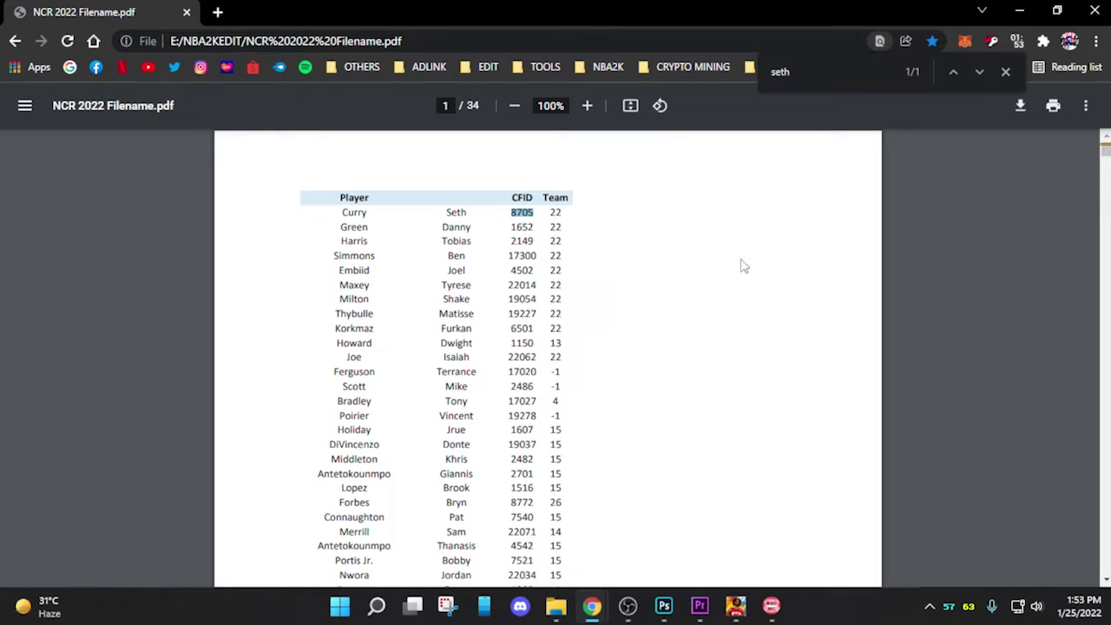
click(1005, 72)
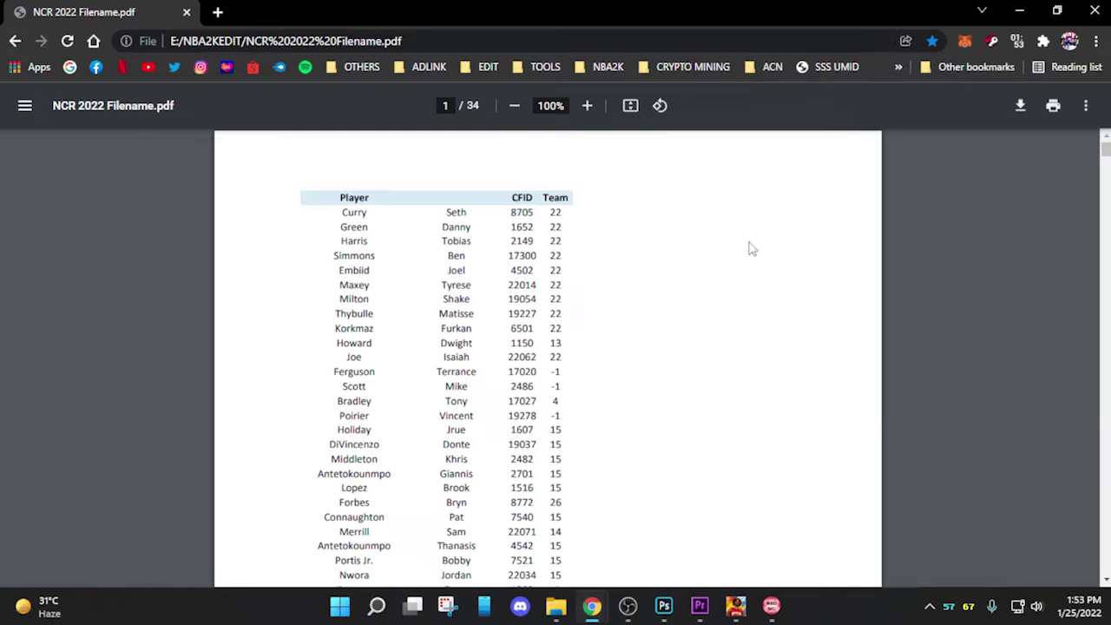
click(607, 67)
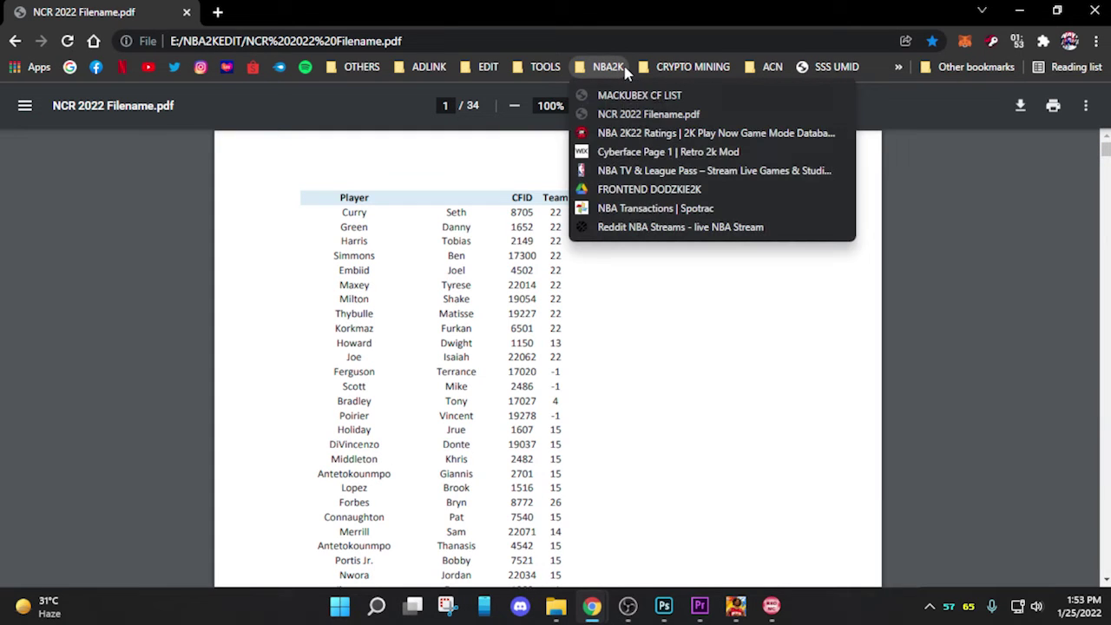
click(649, 117)
key(ctrl+f)
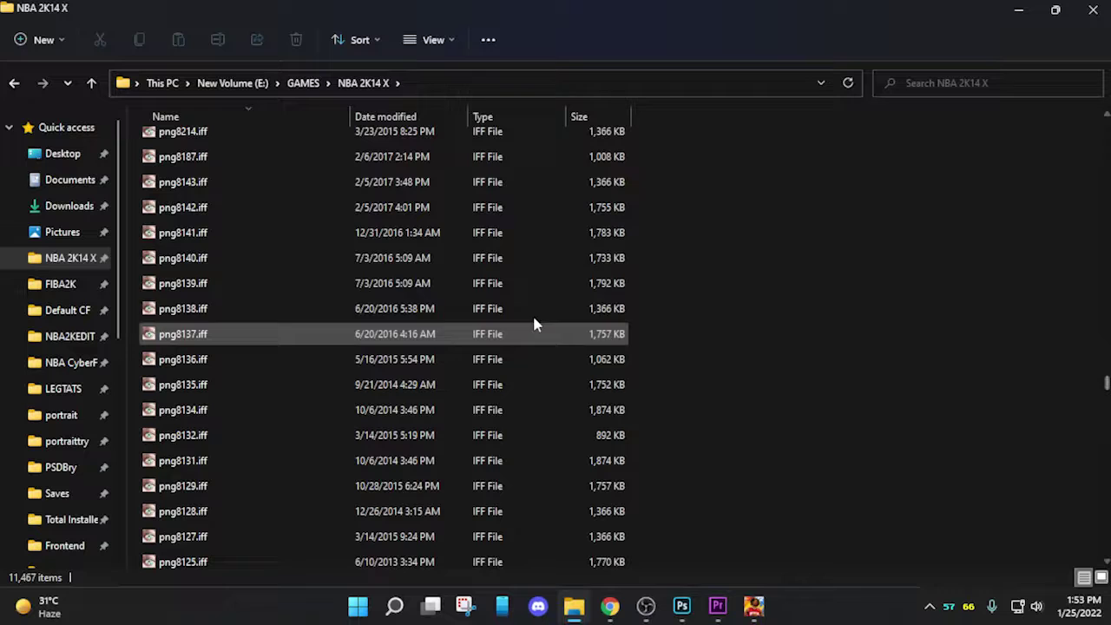
Step: Copy png8705.iff from the NBA 2K14 X folder to the desktop
scroll(374, 259, up, 2)
scroll(303, 347, down, 1)
scroll(265, 425, up, 5)
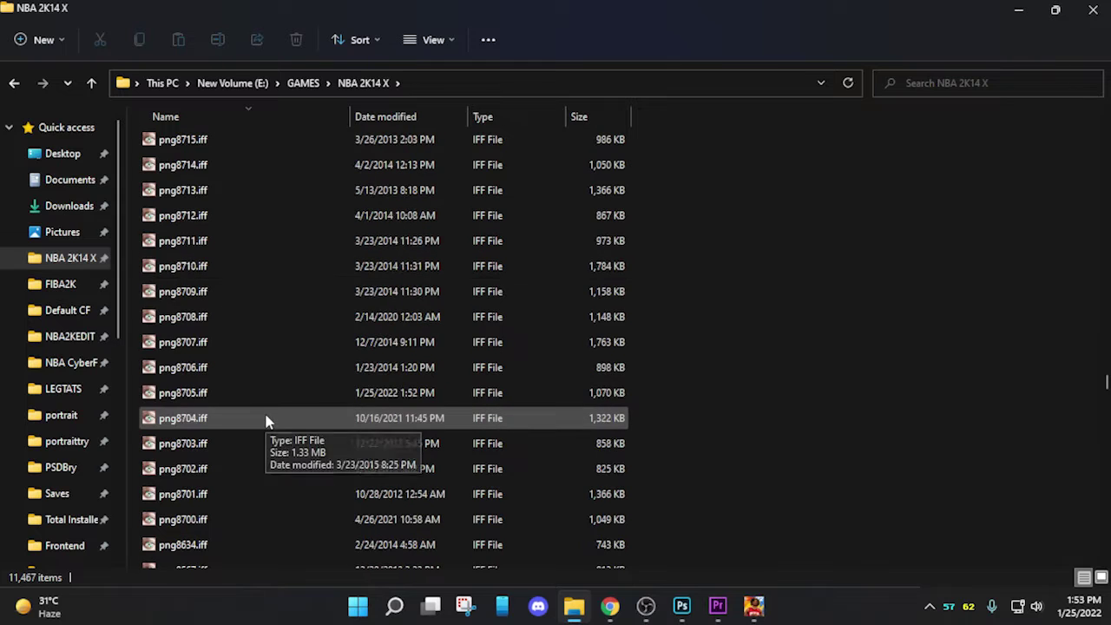
click(213, 392)
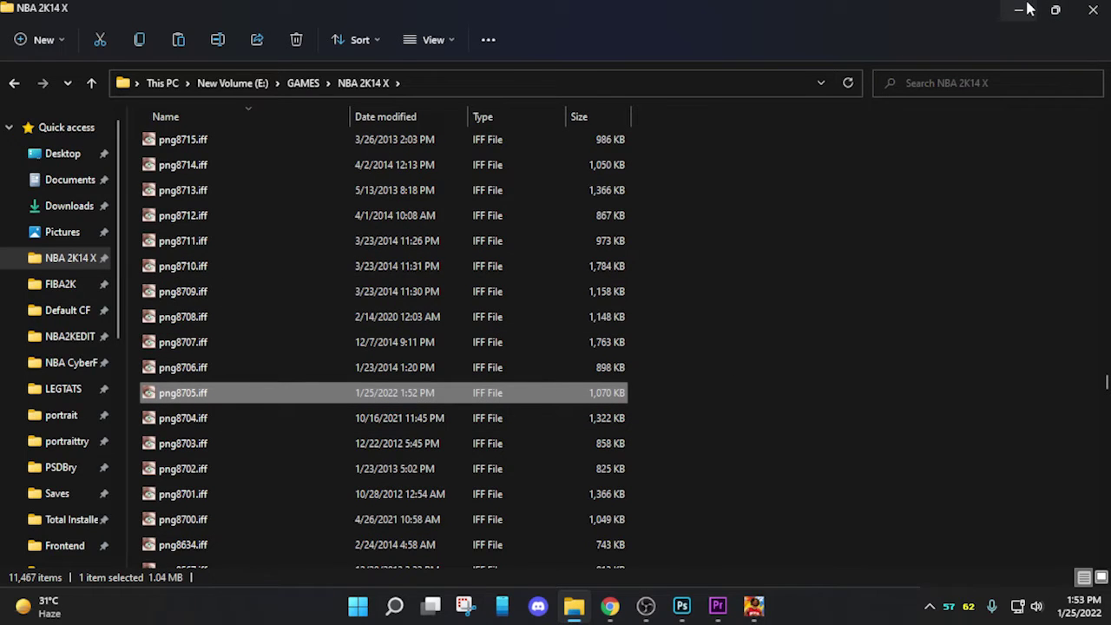
click(1022, 8)
click(1016, 14)
click(1021, 6)
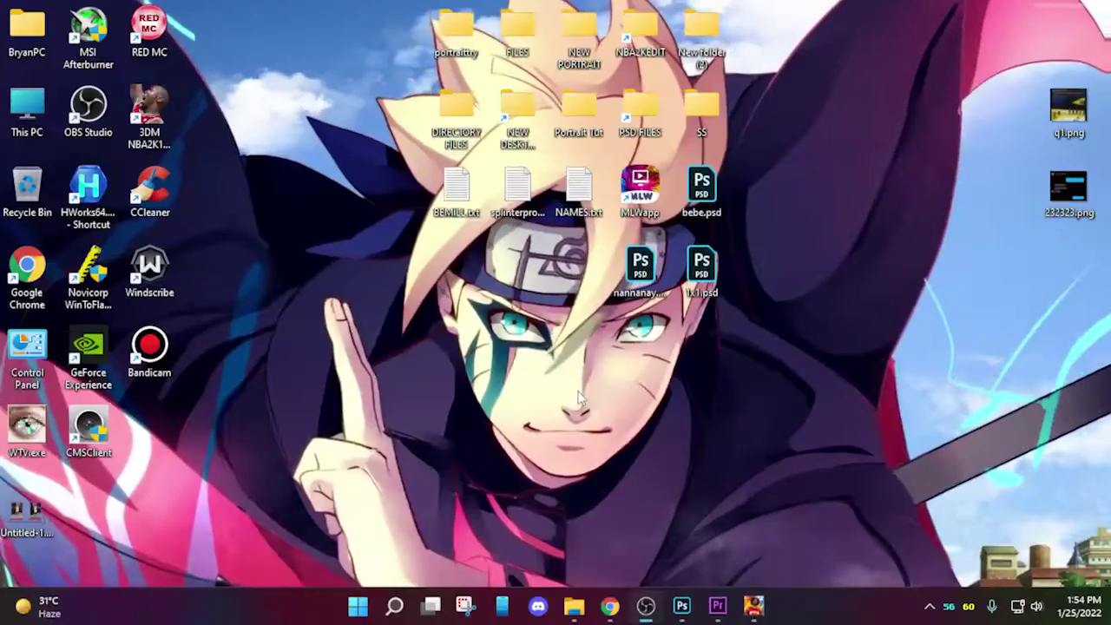
key(ctrl+v)
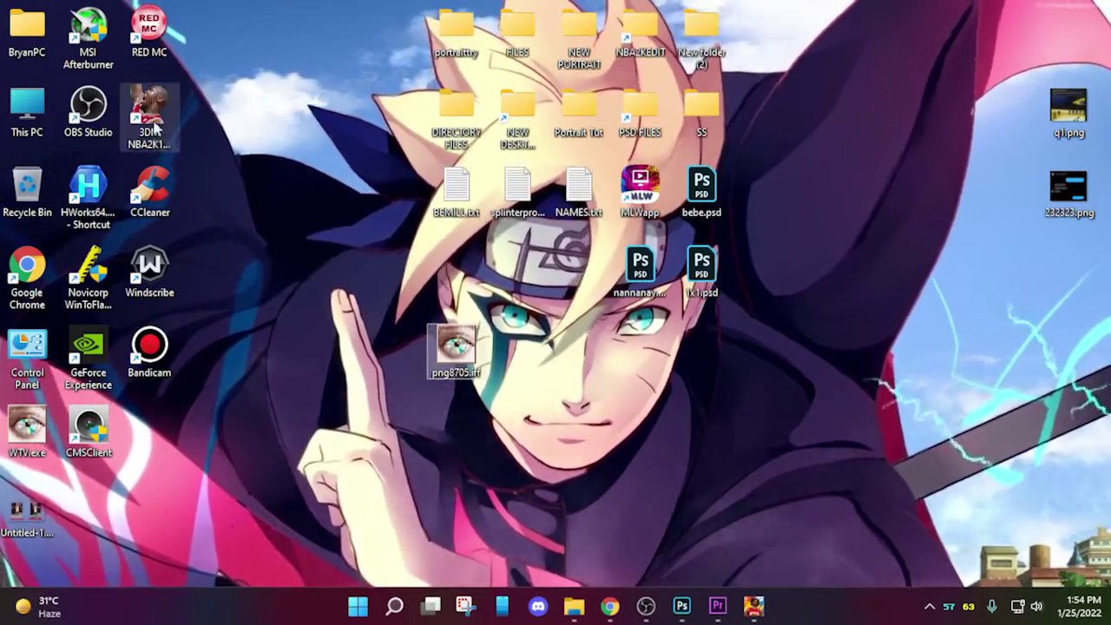
Step: Launch RED Modding Center and open the desktop copy of png8705.iff
double_click(148, 31)
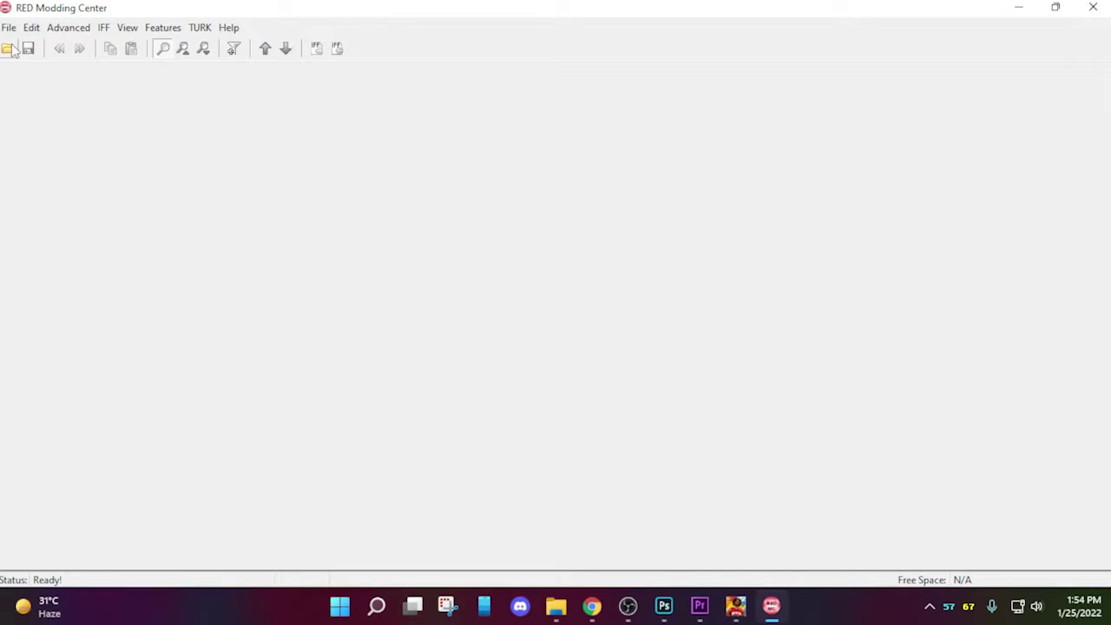
click(8, 27)
click(35, 44)
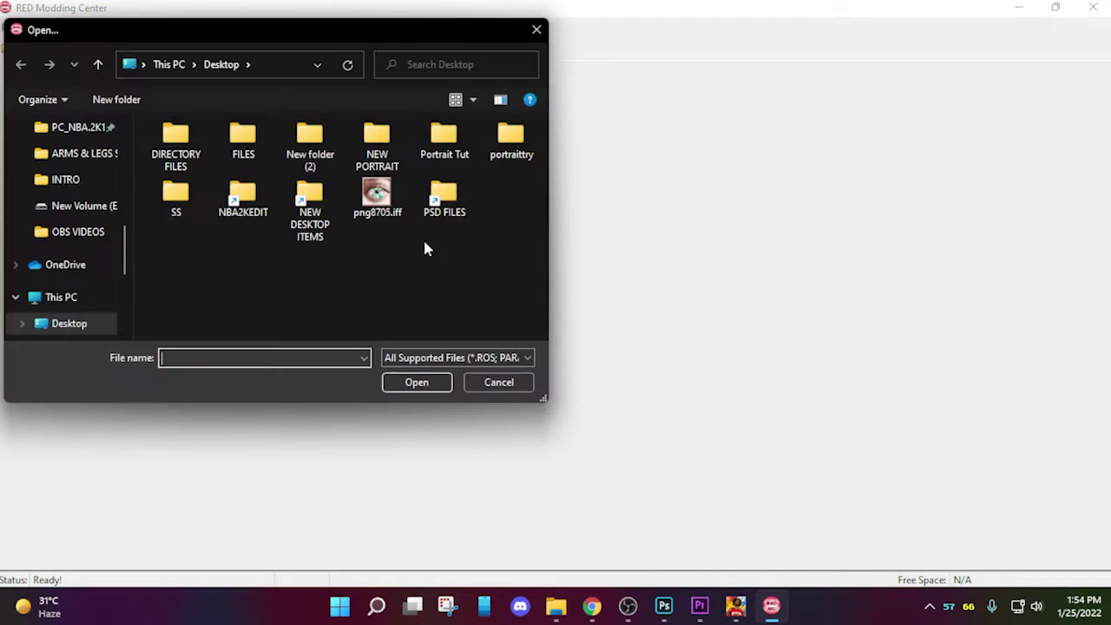
double_click(391, 208)
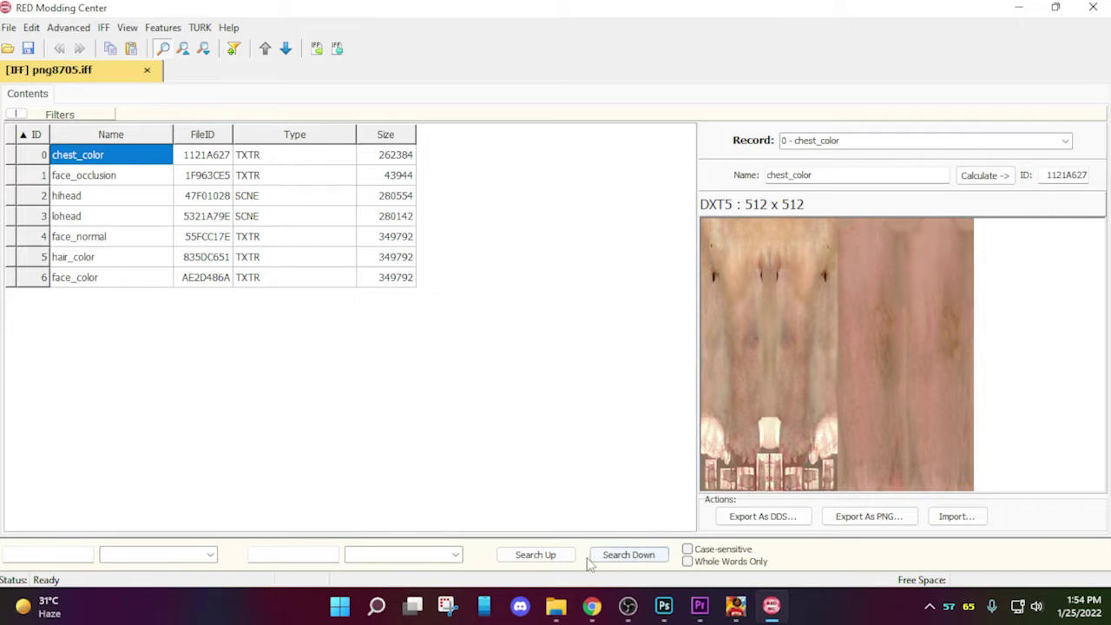
Step: Examine the skin textures in the ARMS & LEGS SKIN nextgen and CHEASTTEXTURE folders inside LEGTATS
click(556, 605)
click(73, 391)
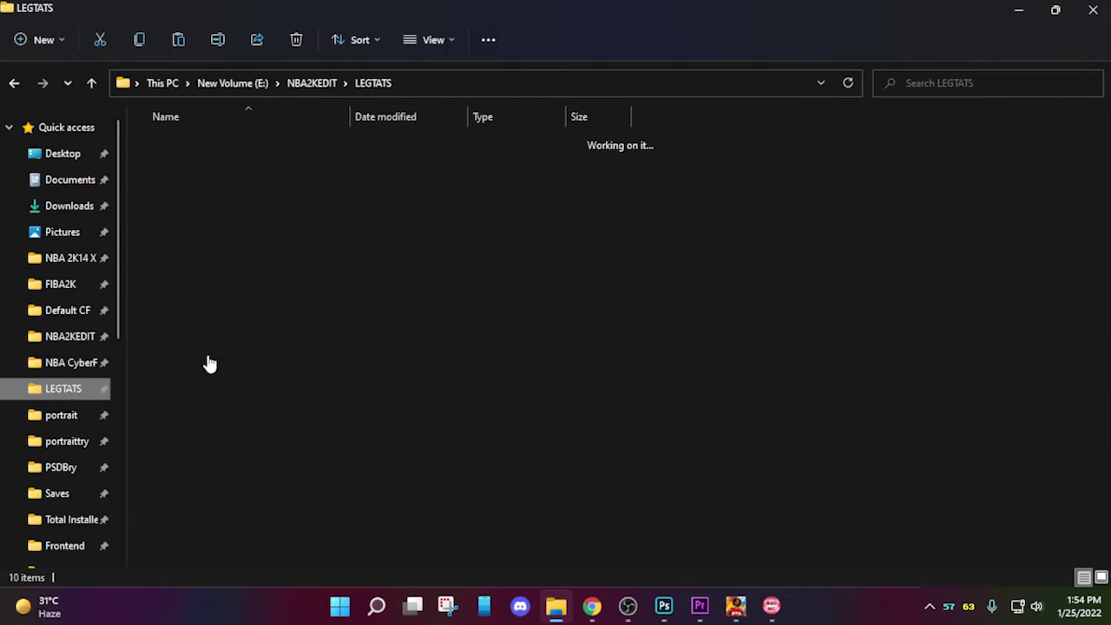
double_click(205, 243)
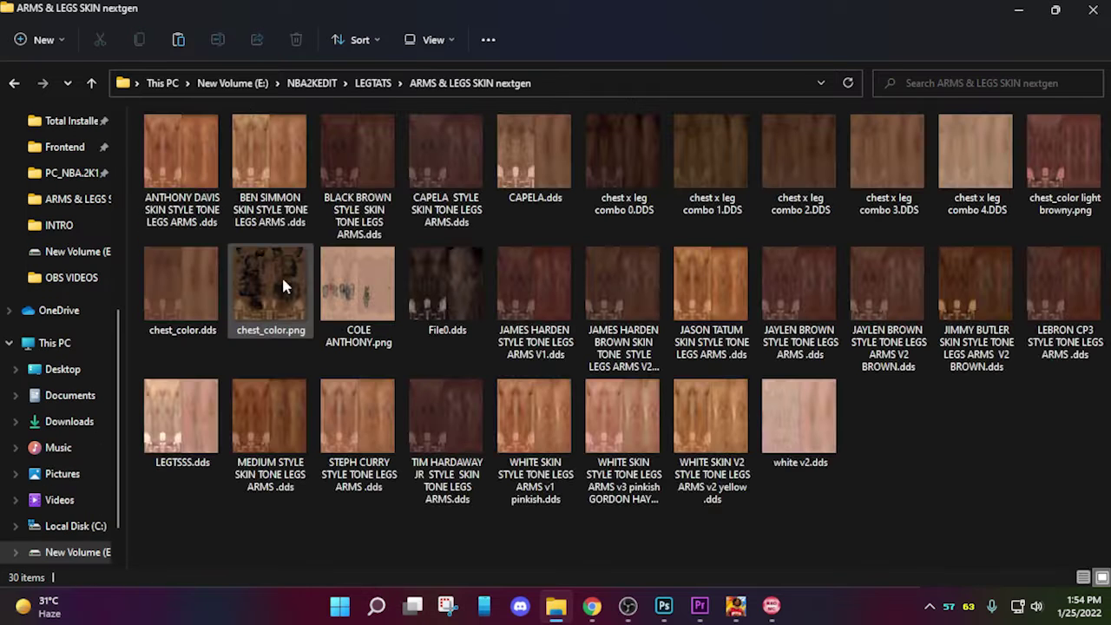
click(12, 81)
double_click(223, 271)
scroll(602, 441, up, 1)
scroll(664, 449, down, 2)
ctrl+scroll(655, 481, down, 1)
ctrl+scroll(655, 482, up, 1)
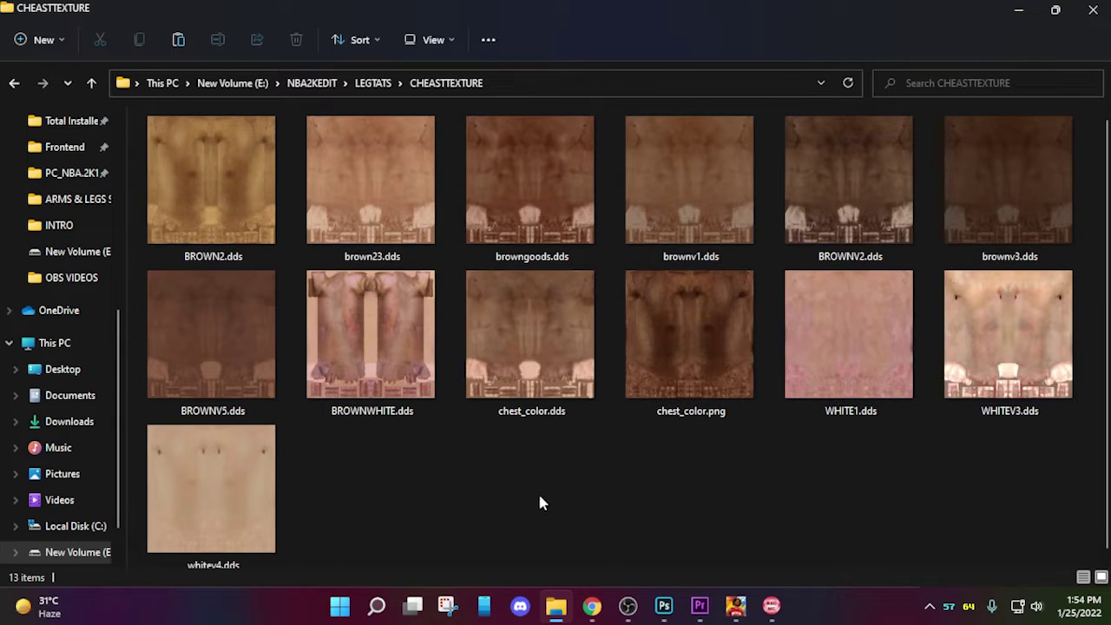
ctrl+scroll(556, 497, down, 1)
ctrl+scroll(676, 495, up, 1)
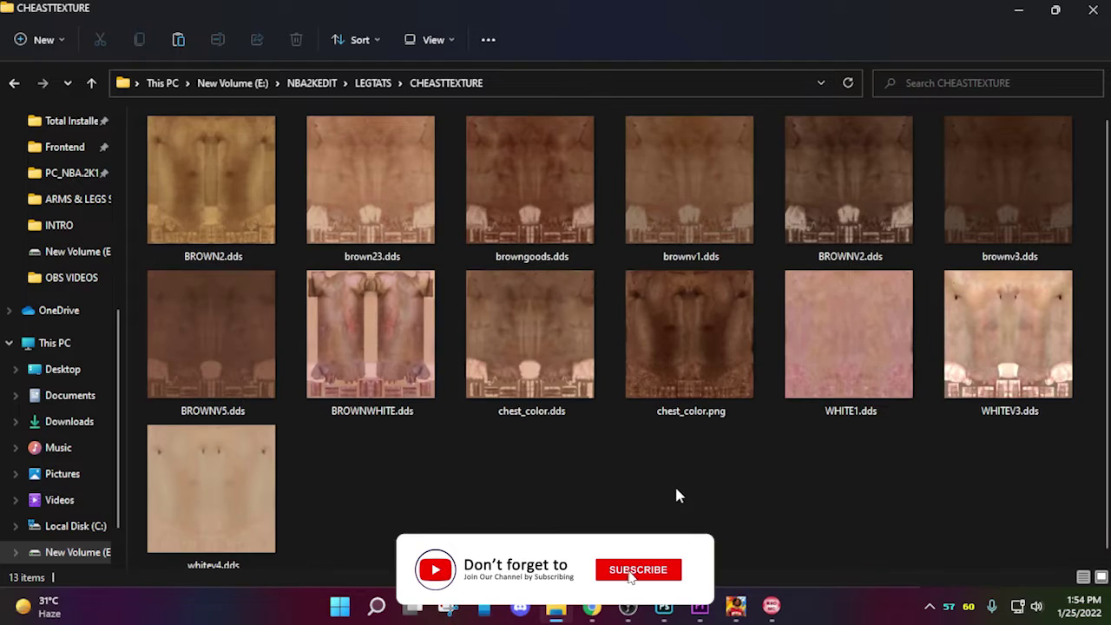
Step: Place the CHEASTTEXTURE folder window beside the chest_color preview and compare its textures, such as WHITEV3.dds
drag(708, 6, 328, 63)
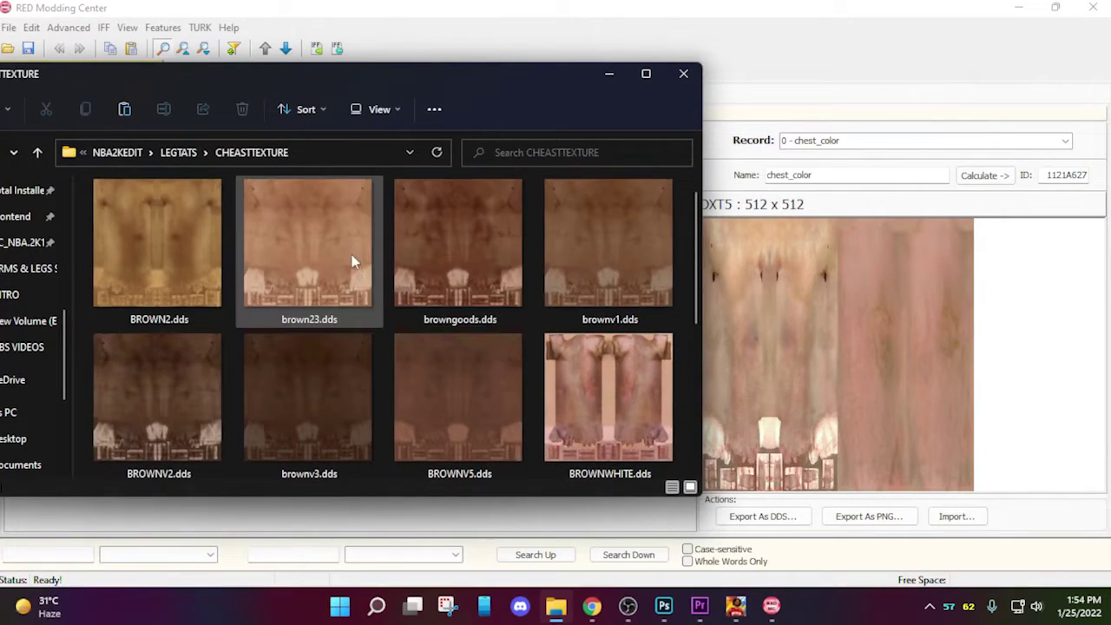
scroll(430, 298, down, 4)
scroll(582, 271, up, 1)
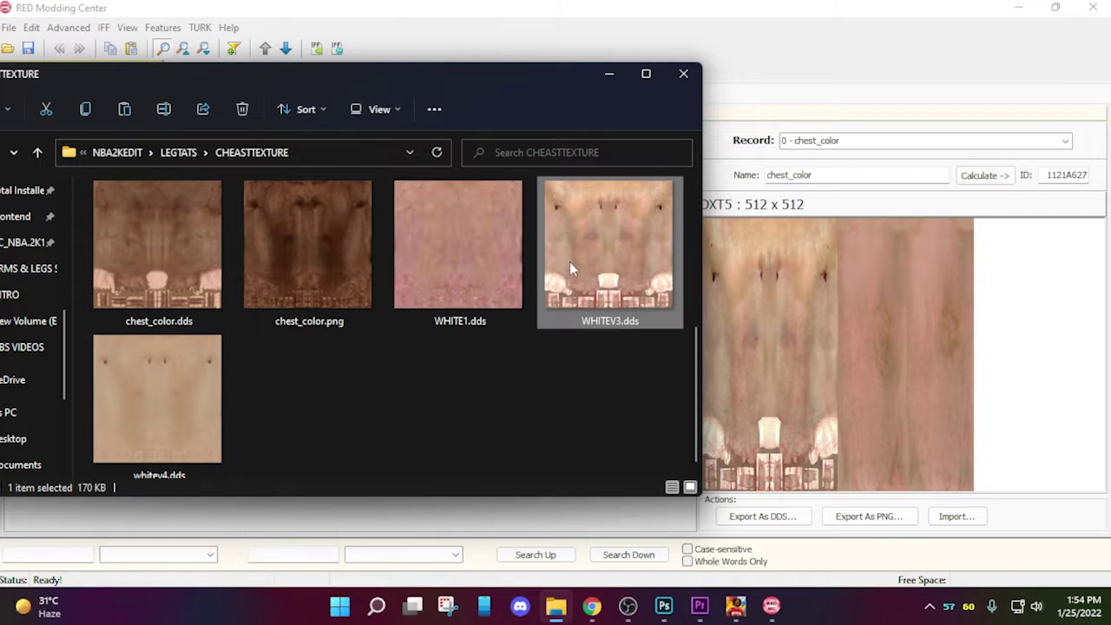
Step: Import WHITEV3.dds from the CHEASTTEXTURE folder into the chest_color record and save png8705.iff
click(957, 515)
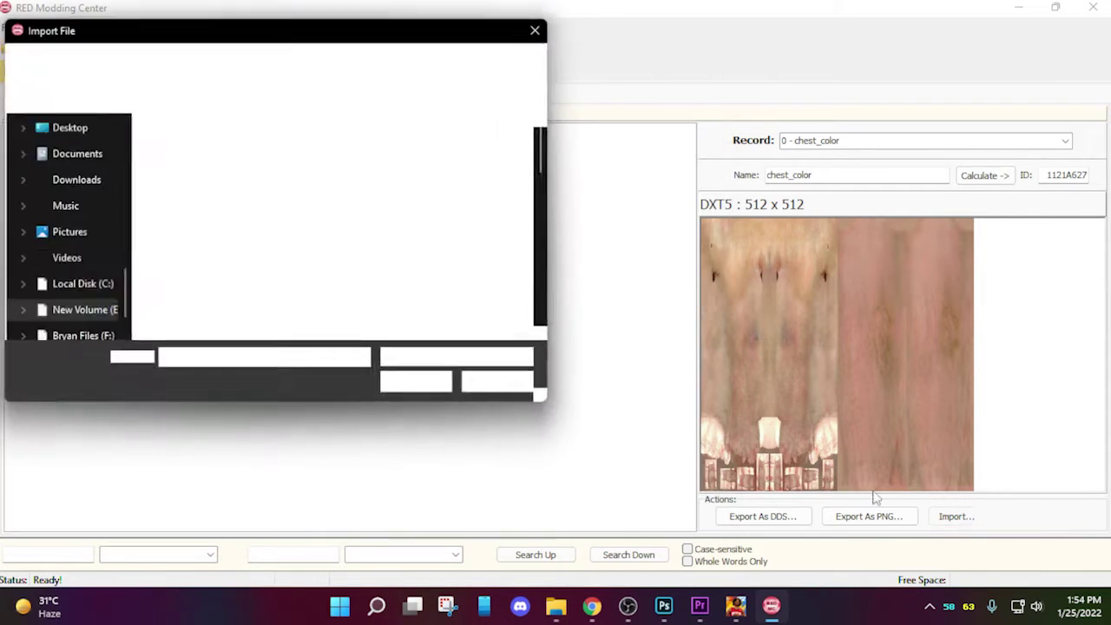
click(159, 65)
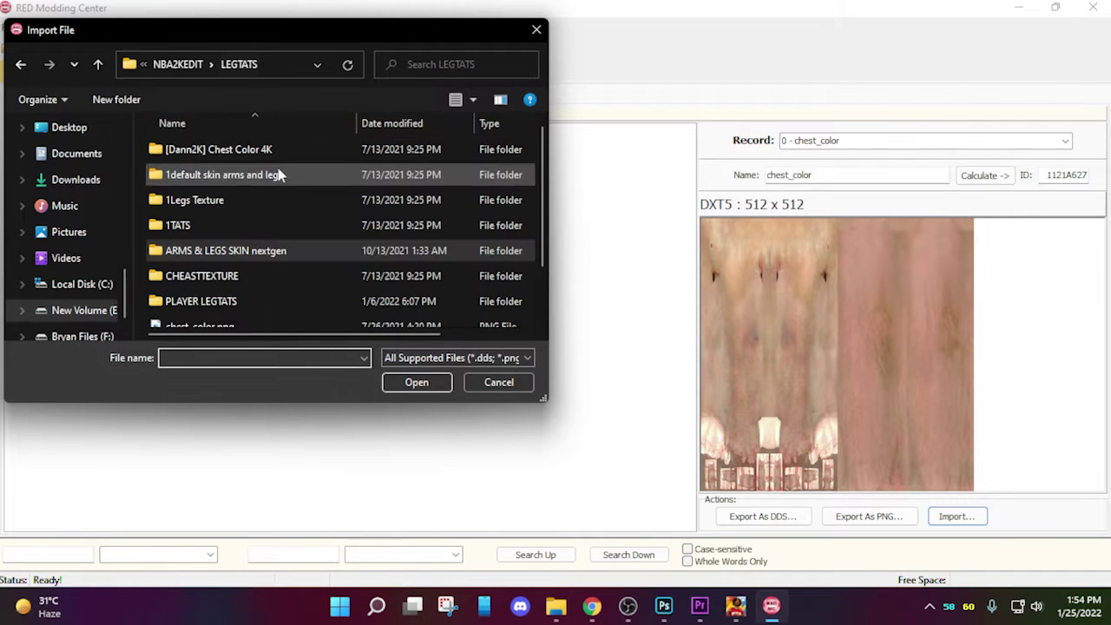
double_click(235, 280)
scroll(442, 277, down, 3)
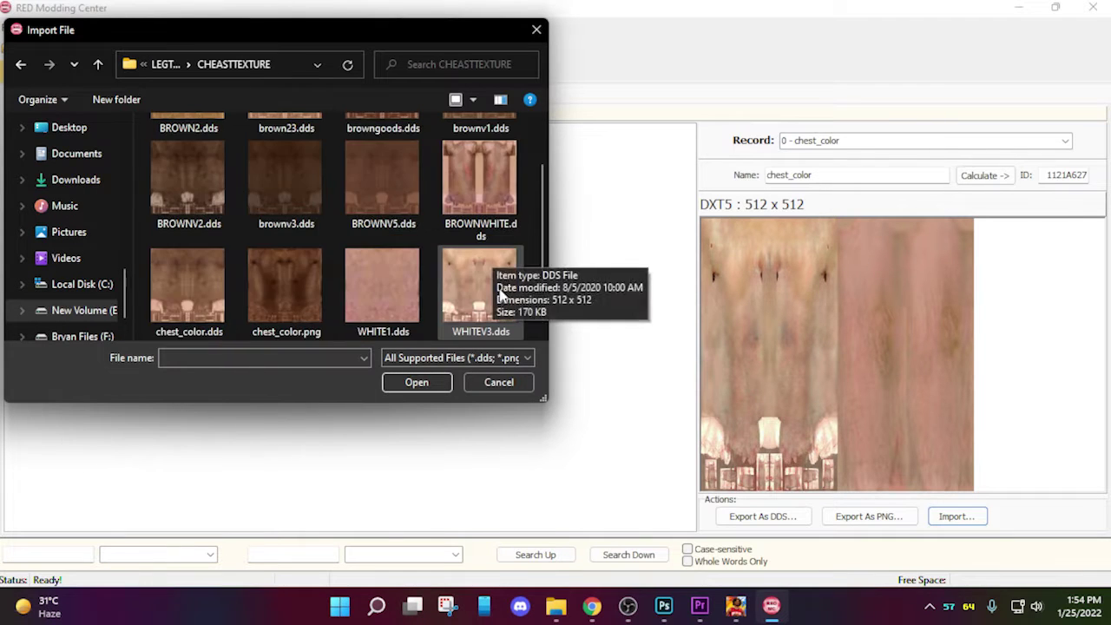
double_click(477, 196)
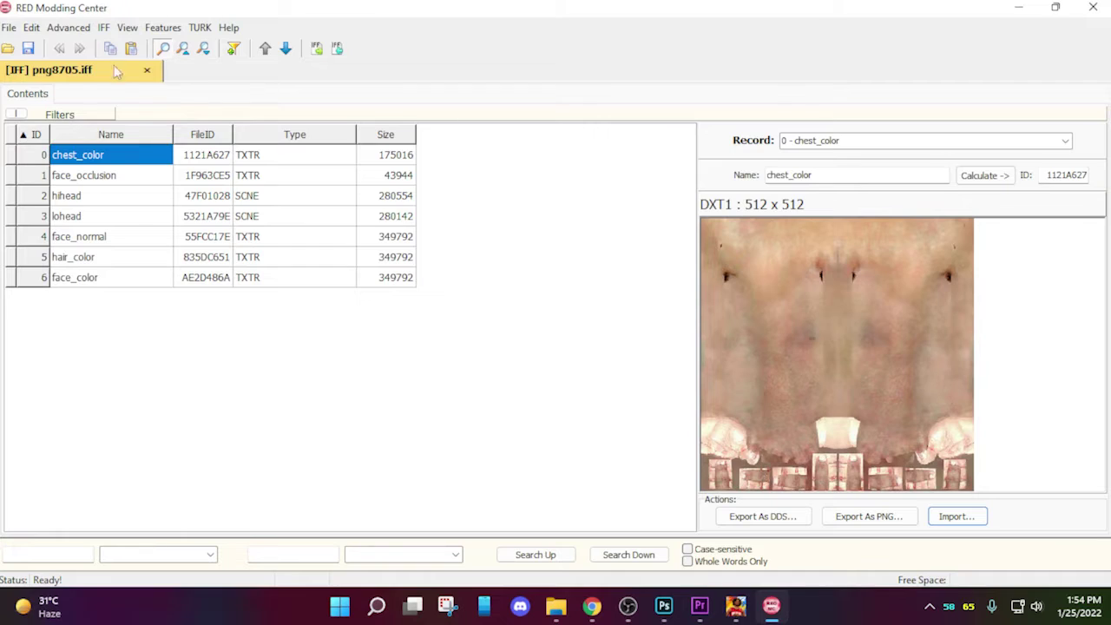
click(8, 28)
click(26, 62)
Step: Copy the edited png8705.iff from the desktop into the NBA 2K14 X folder, replacing the existing file
click(1020, 10)
click(642, 69)
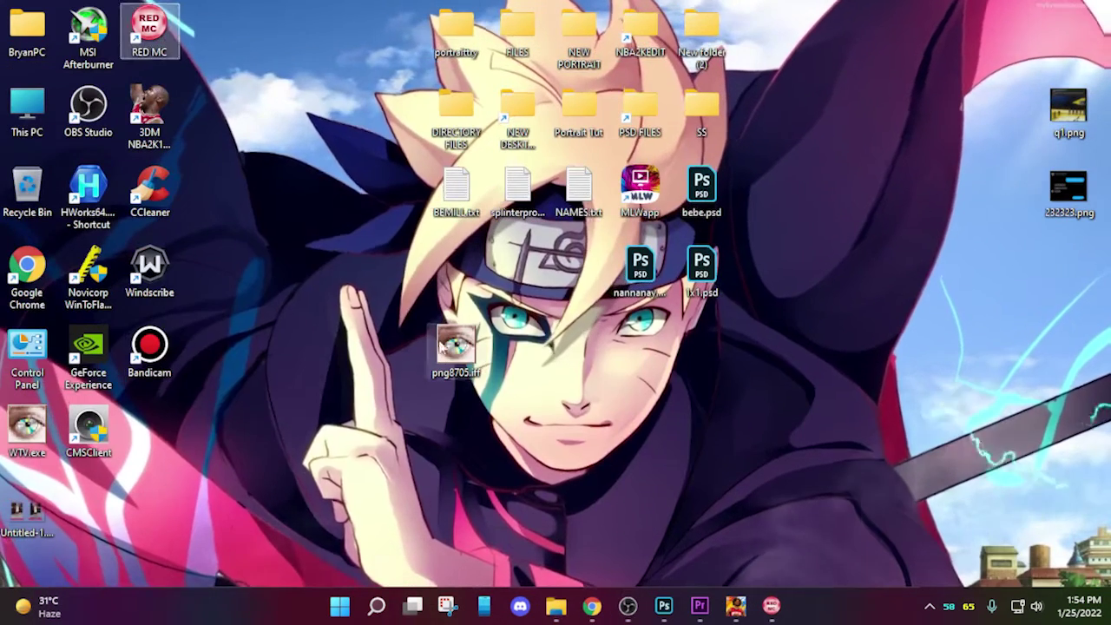
click(553, 605)
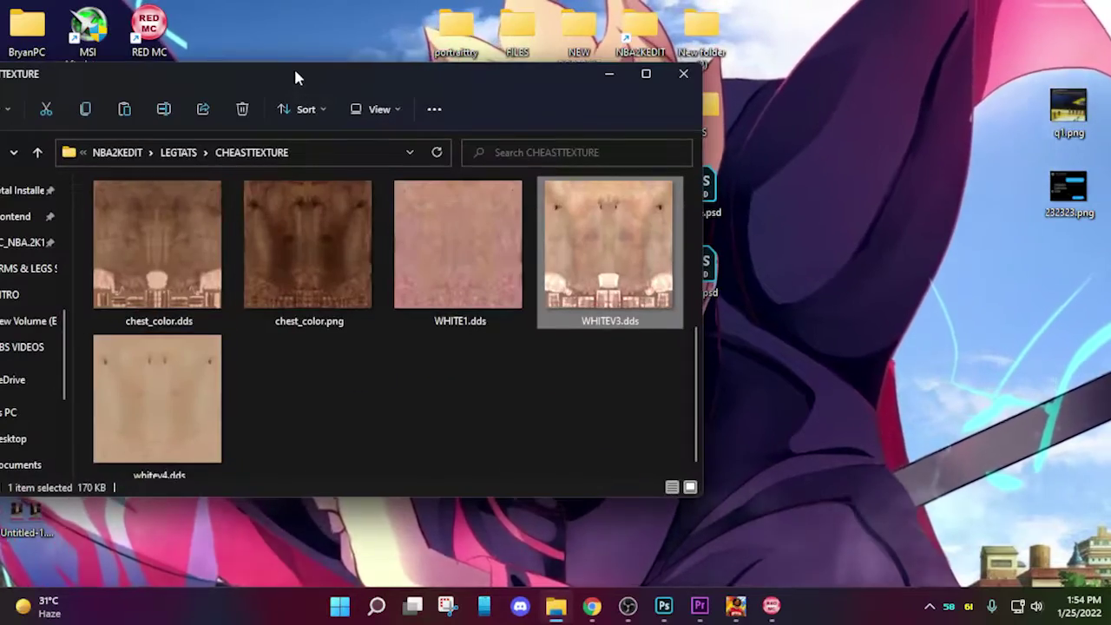
drag(293, 78, 529, 85)
double_click(529, 85)
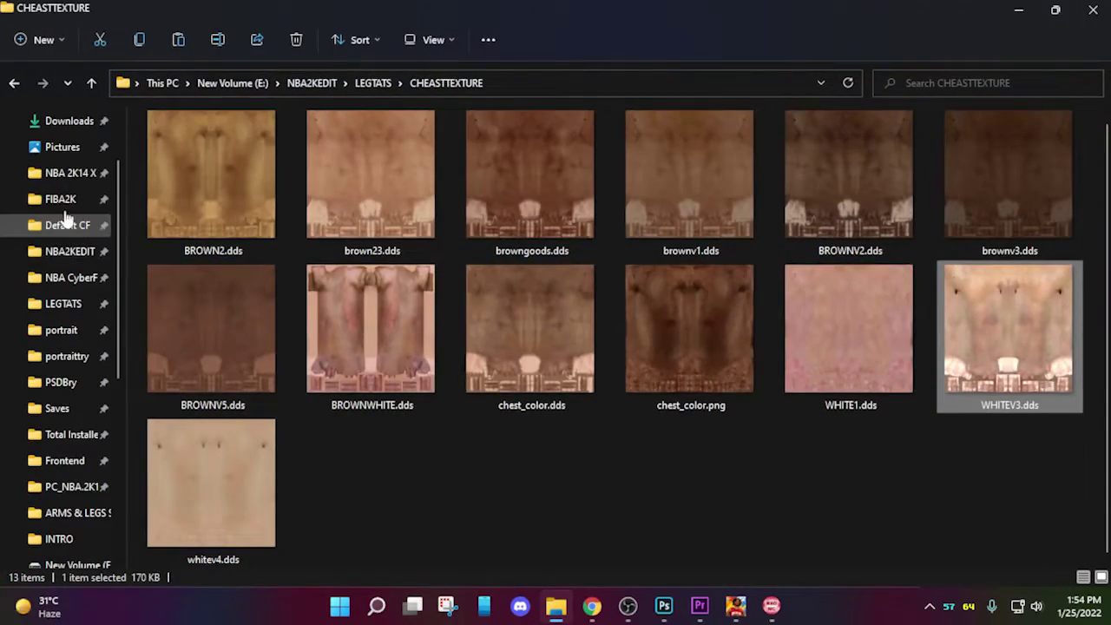
click(69, 172)
key(ctrl+v)
click(533, 172)
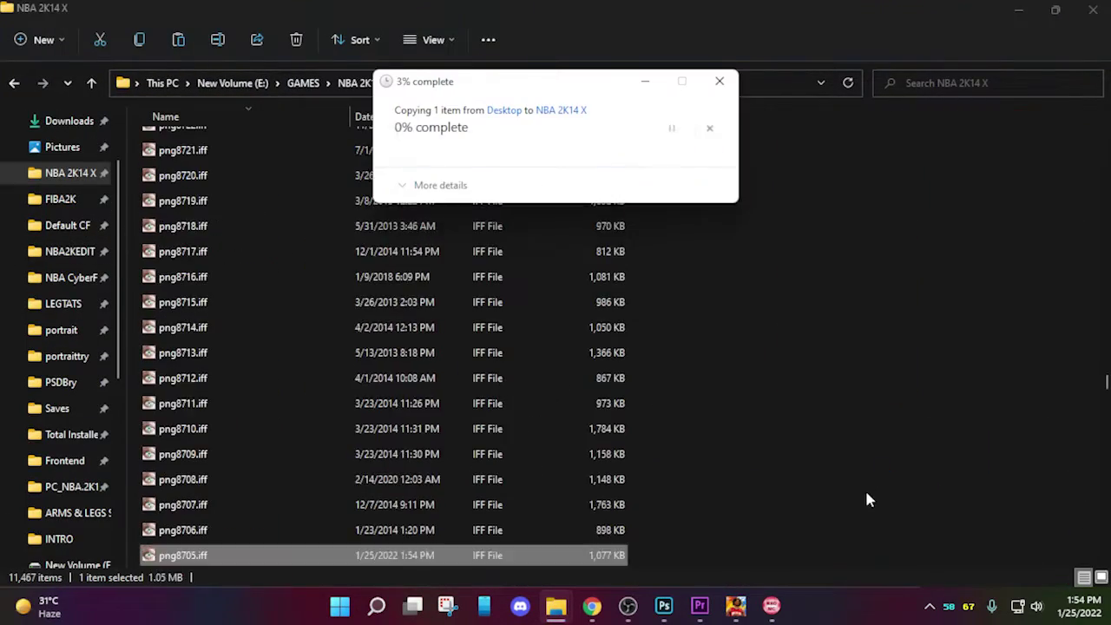
Step: Switch to the NBA 2K game and open Seth Curry from the Philadelphia 76ers roster in Edit Player
click(740, 604)
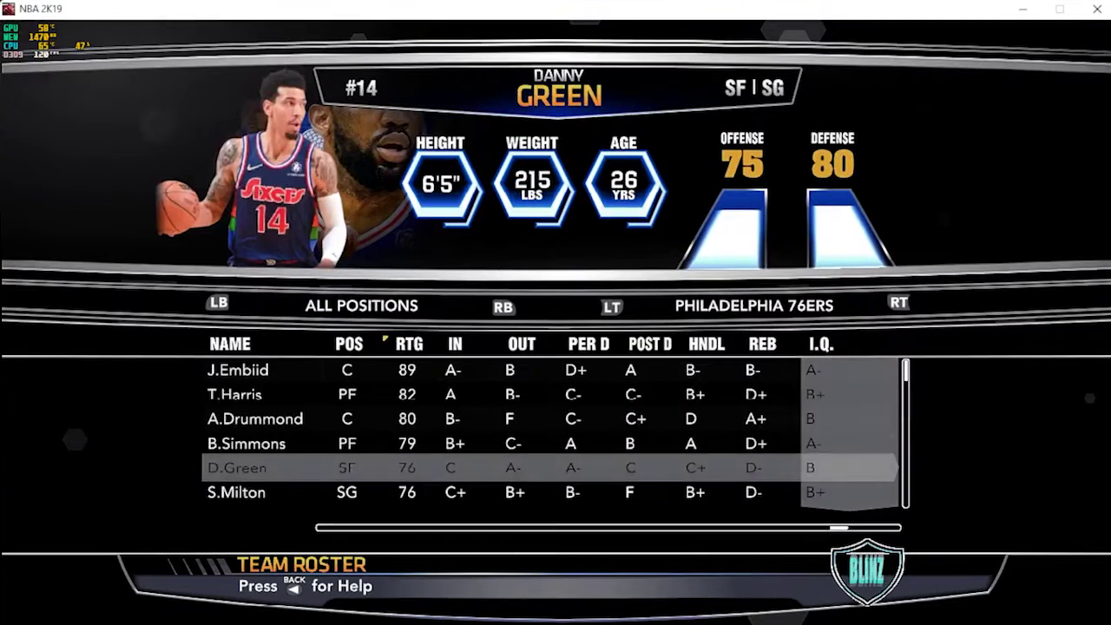
key(Up)
key(Up)
key(Up)
key(Up)
key(Down)
key(Down)
key(Down)
key(Down)
key(Down)
key(Down)
key(Down)
key(Down)
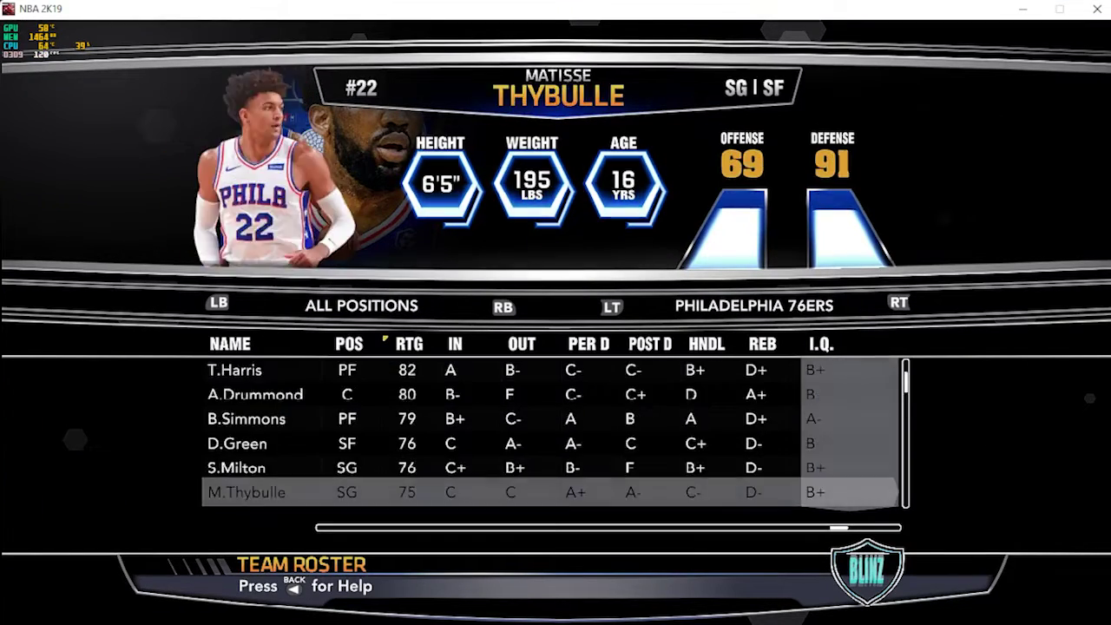
key(Down)
key(Up)
key(Up)
key(Return)
key(Down)
key(Down)
key(Return)
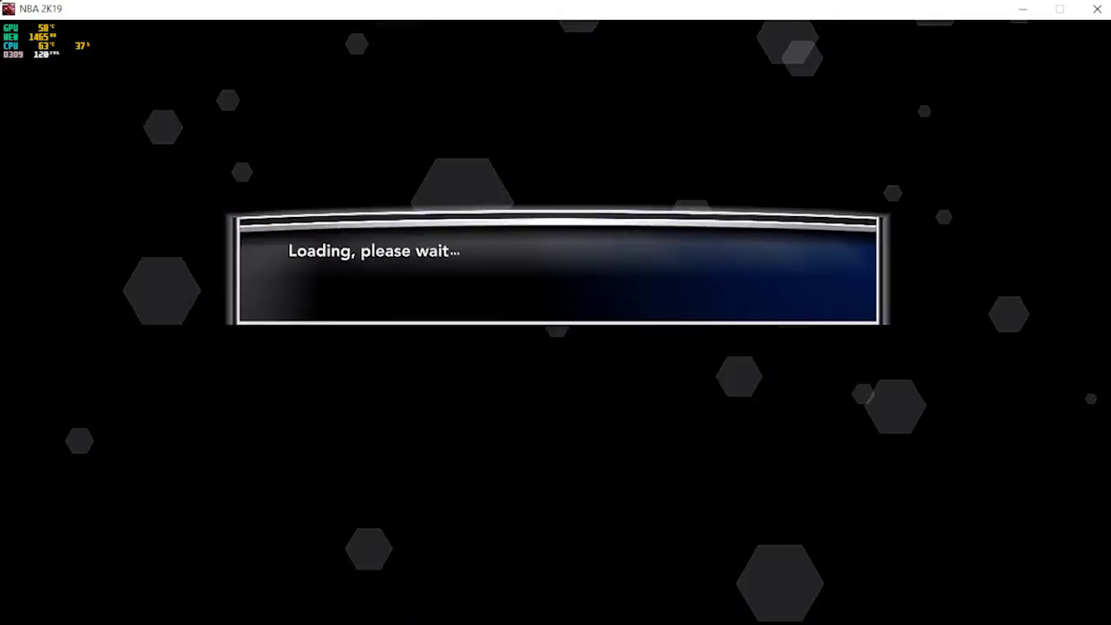
Step: Examine the skin tone of Seth Curry's face and arms through the Gear and Shoes items down to Left Wrist
key(e)
key(e)
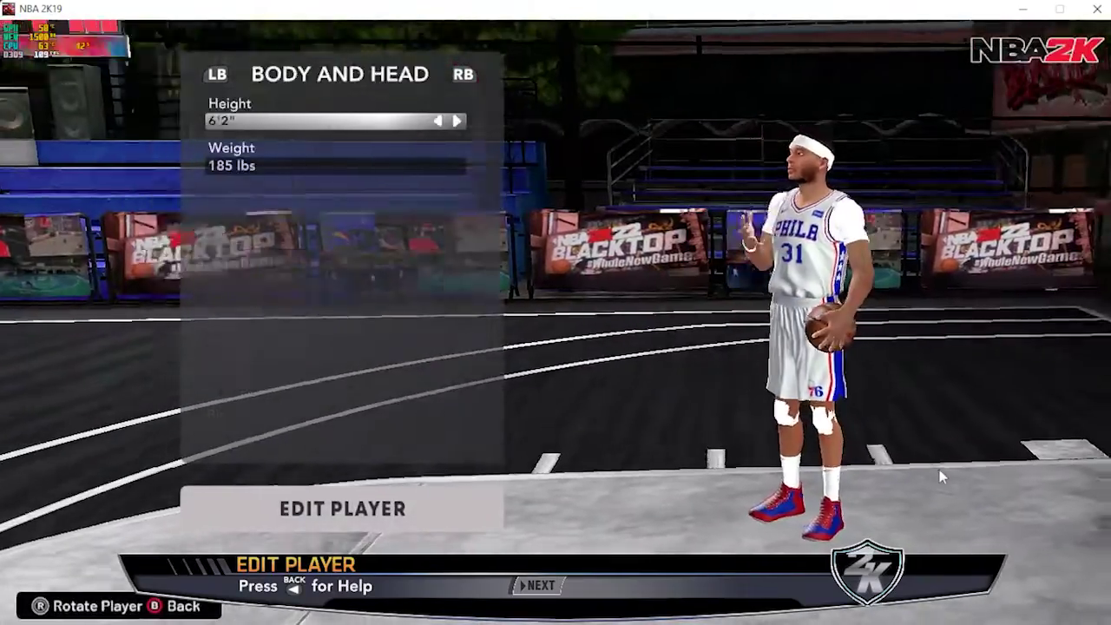
key(Down)
key(Down)
key(Down)
key(Down)
key(Down)
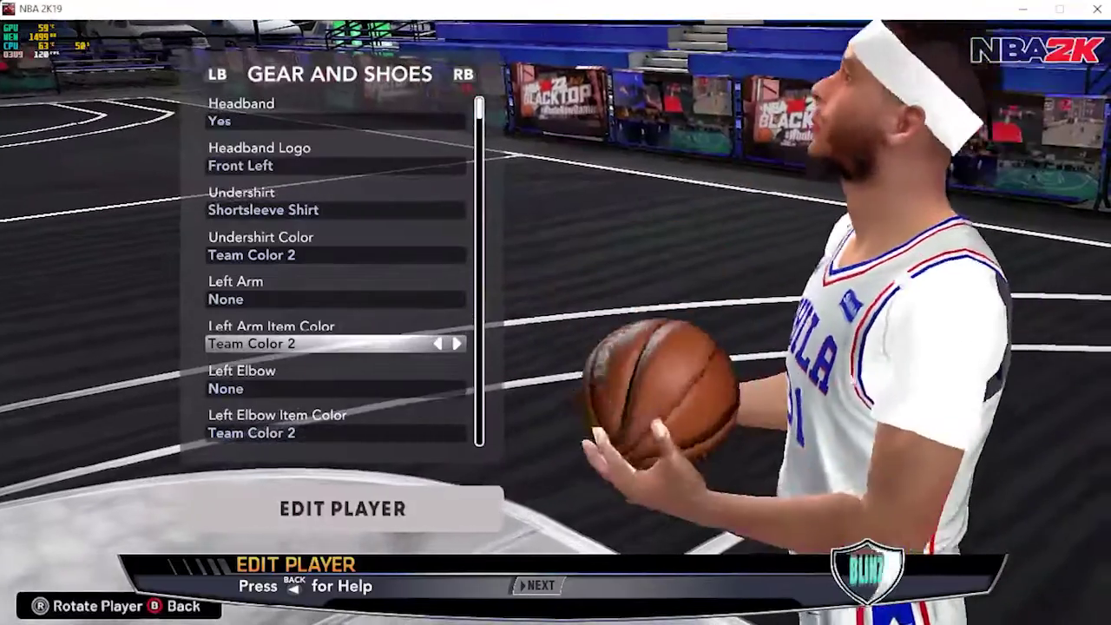
key(Down)
key(Down)
key(Down)
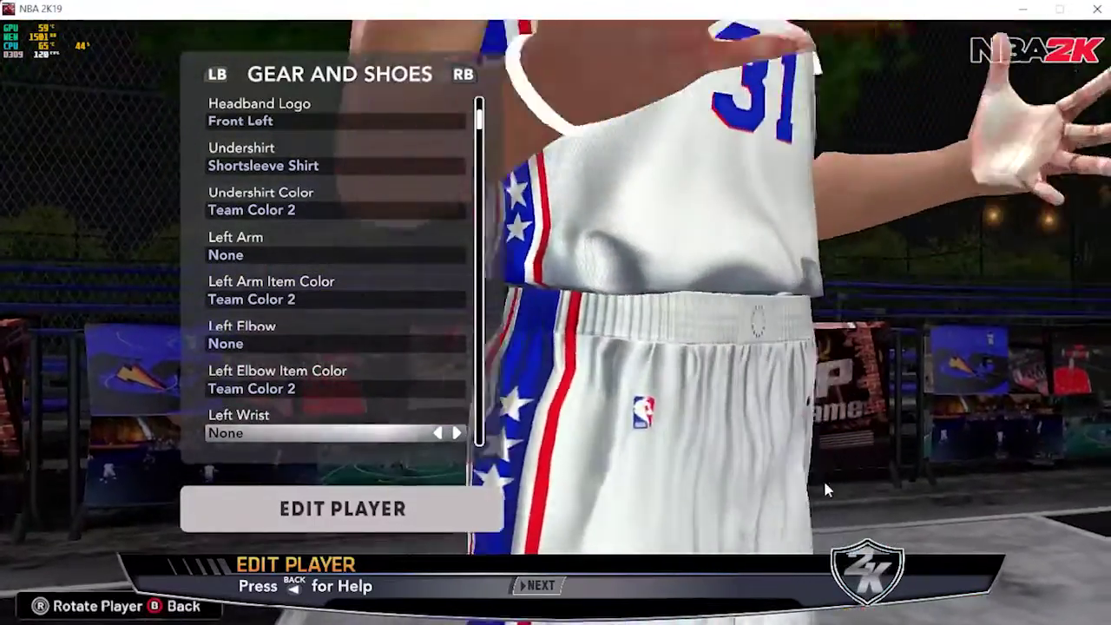
key(e)
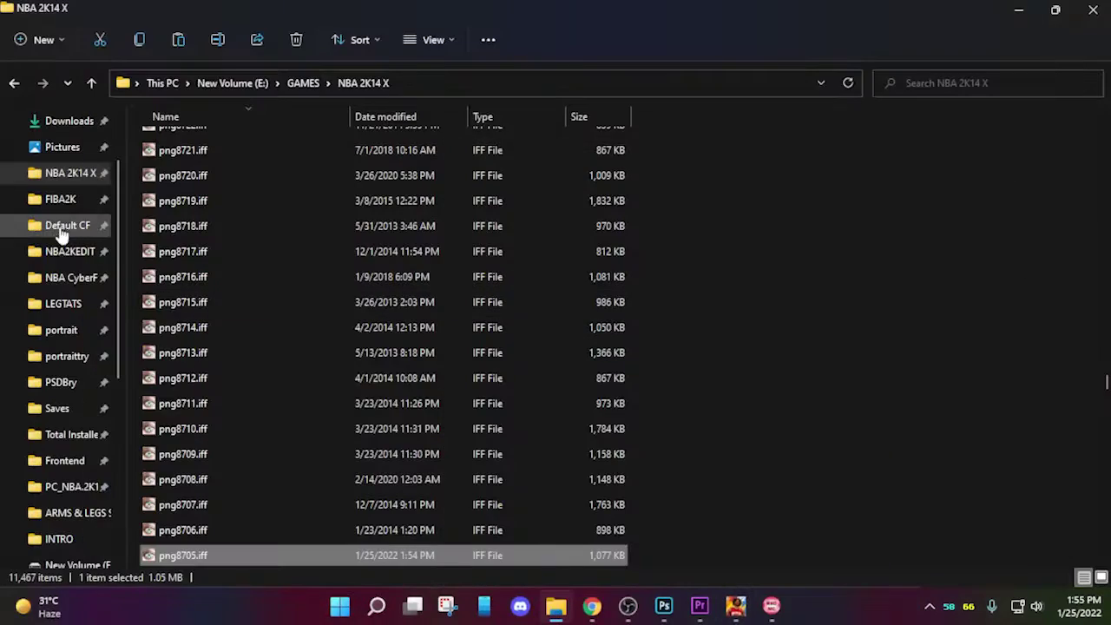
Step: Open the CHEASTTEXTURE folder inside LEGTATS to look through the chest textures again
click(62, 303)
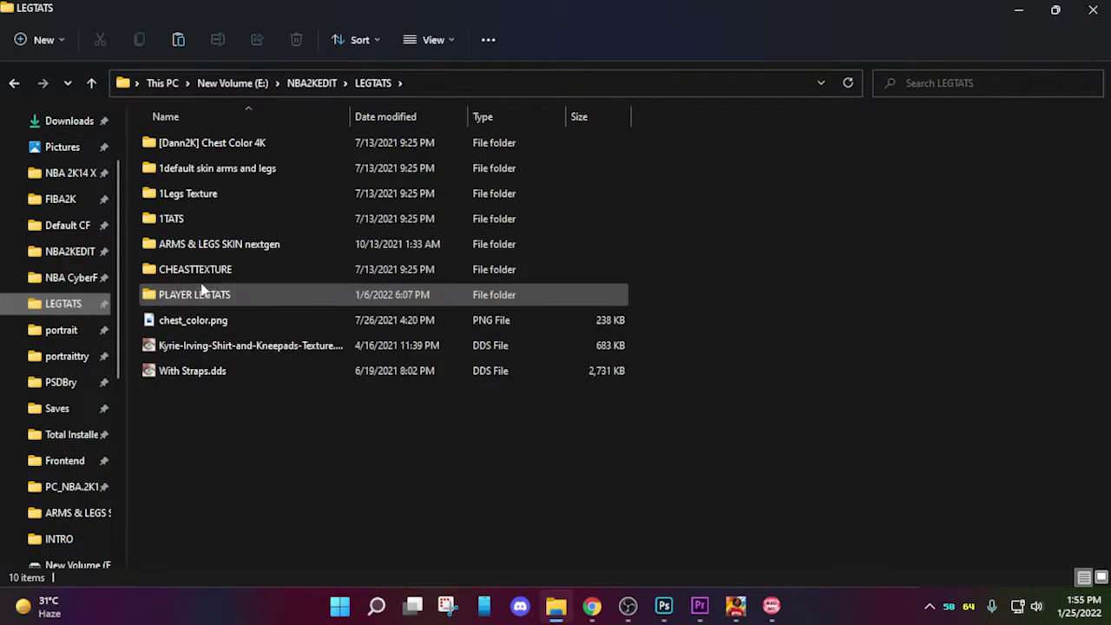
double_click(203, 271)
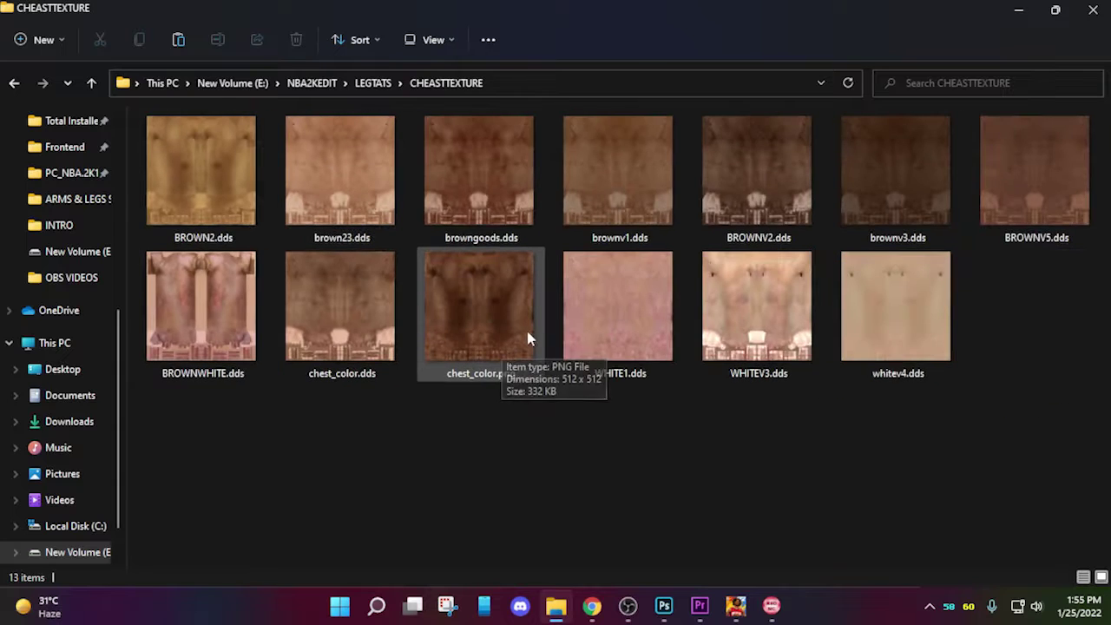